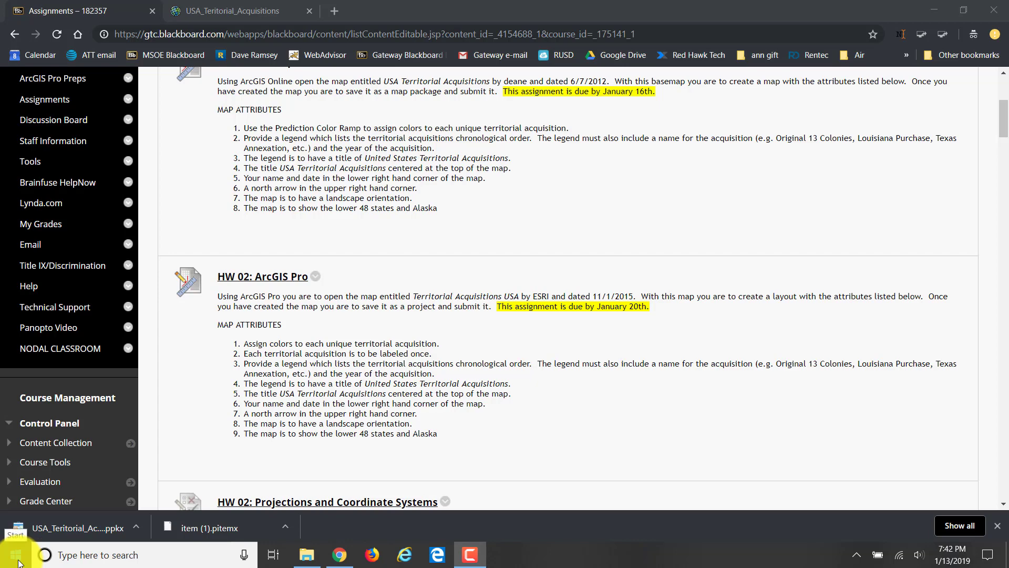
# Step: Open ArcGIS Pro from the ArcGIS program group
pyautogui.click(15, 554)
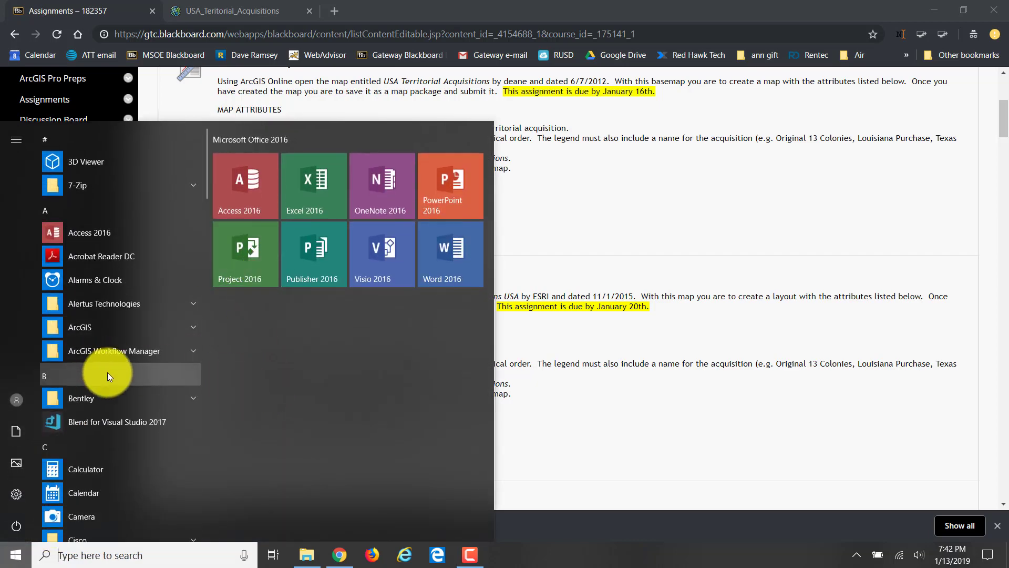
pyautogui.click(168, 327)
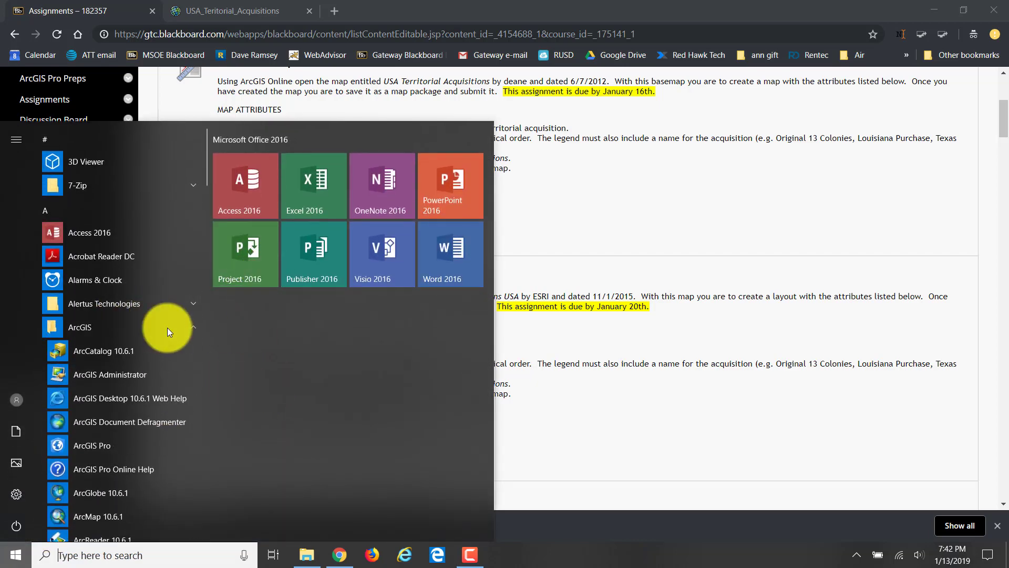
pyautogui.scroll(-1, 167, 331)
pyautogui.click(102, 388)
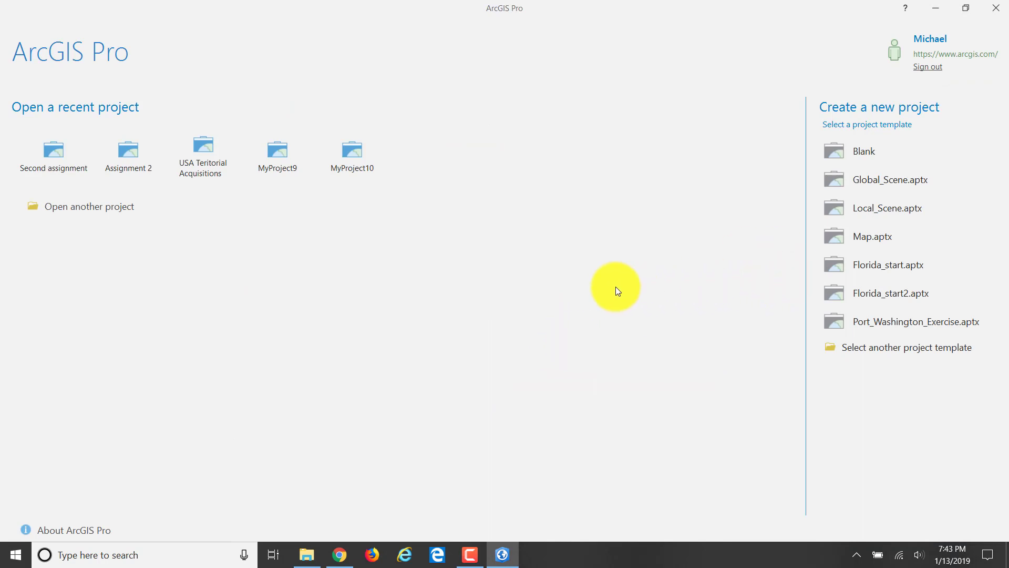
# Step: Create a new project named HW 02 from the Blank template and insert a new map
pyautogui.click(859, 158)
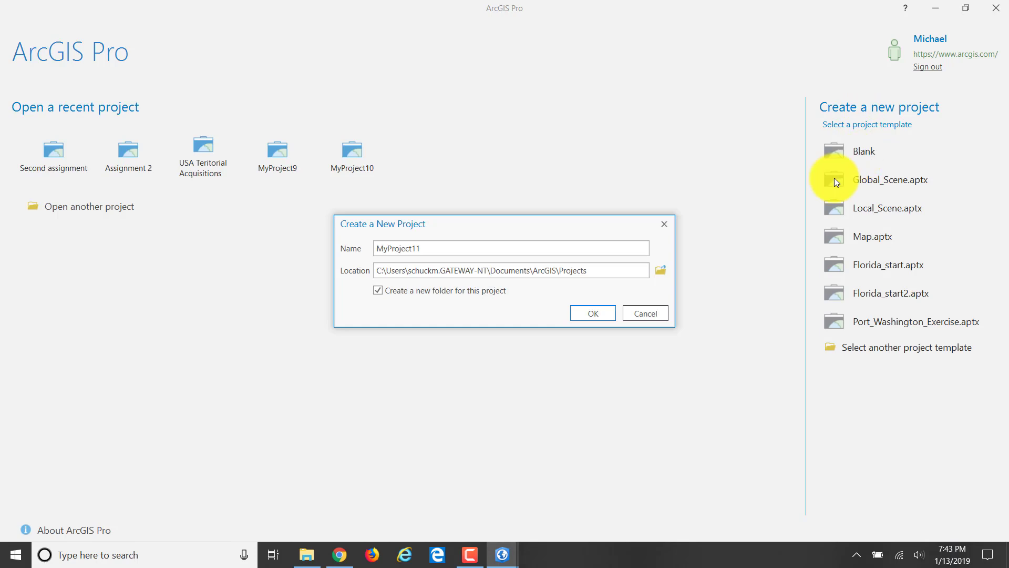
pyautogui.doubleClick(396, 249)
pyautogui.write('H')
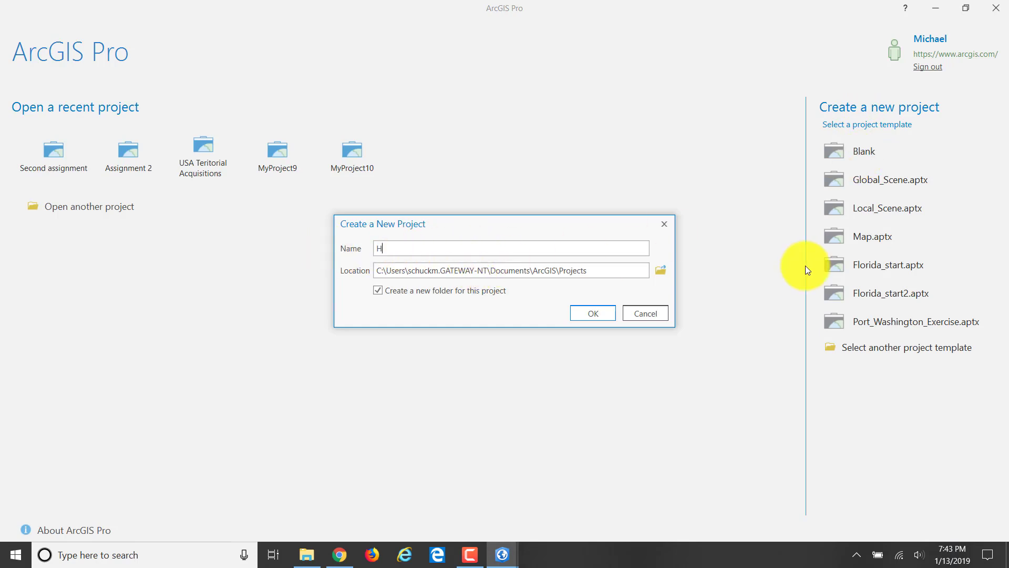
pyautogui.write('W 02')
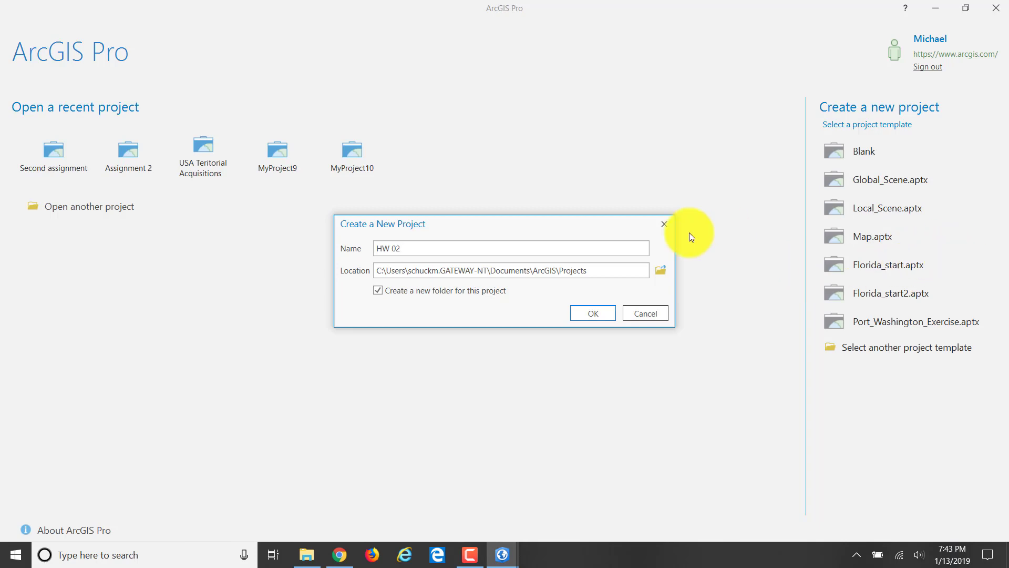
pyautogui.click(585, 314)
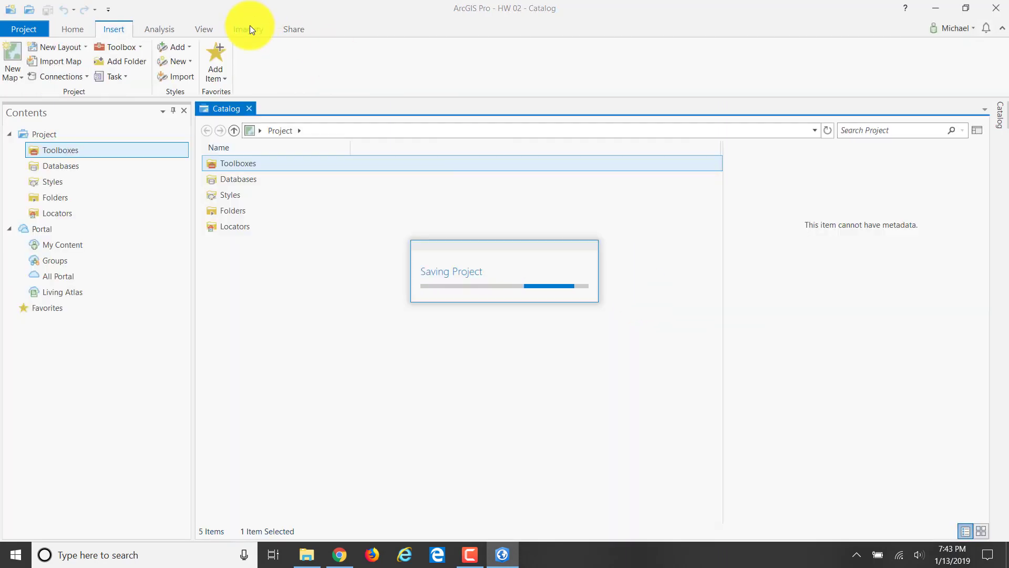
pyautogui.click(14, 54)
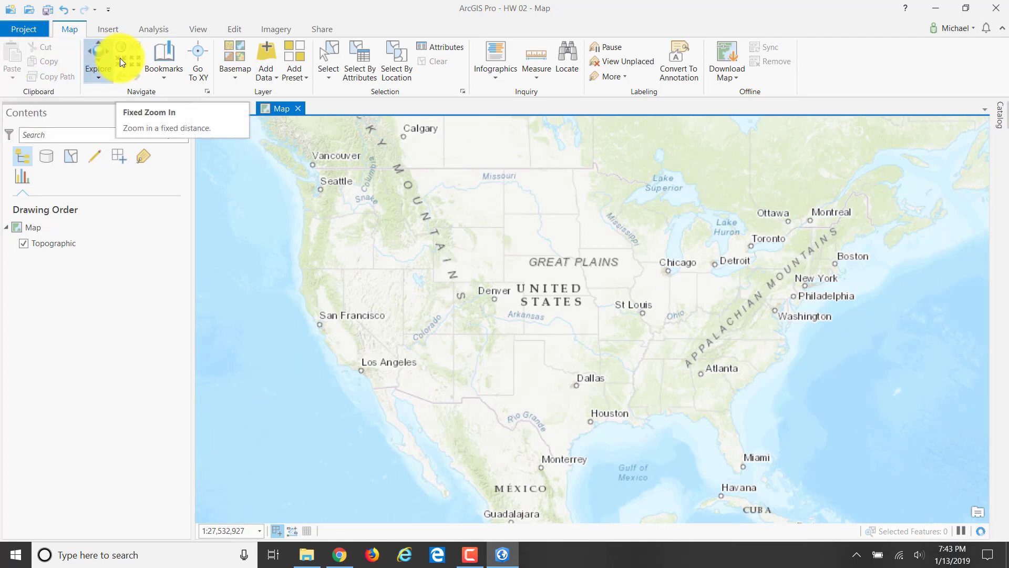
# Step: Search All Portal for "Territorial Acquisitions USA" and add the feature collection of that name to the map
pyautogui.click(270, 77)
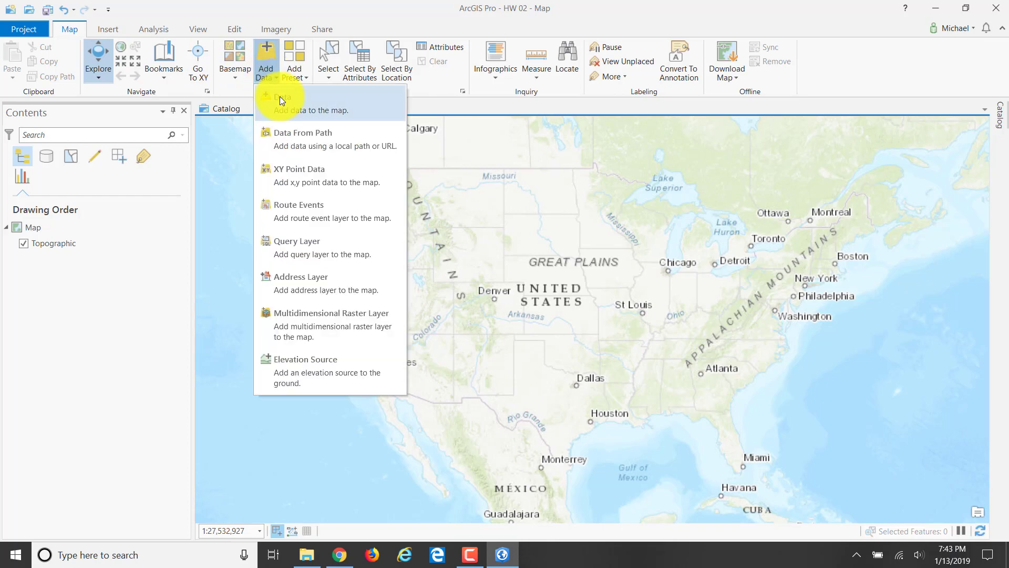
pyautogui.click(272, 100)
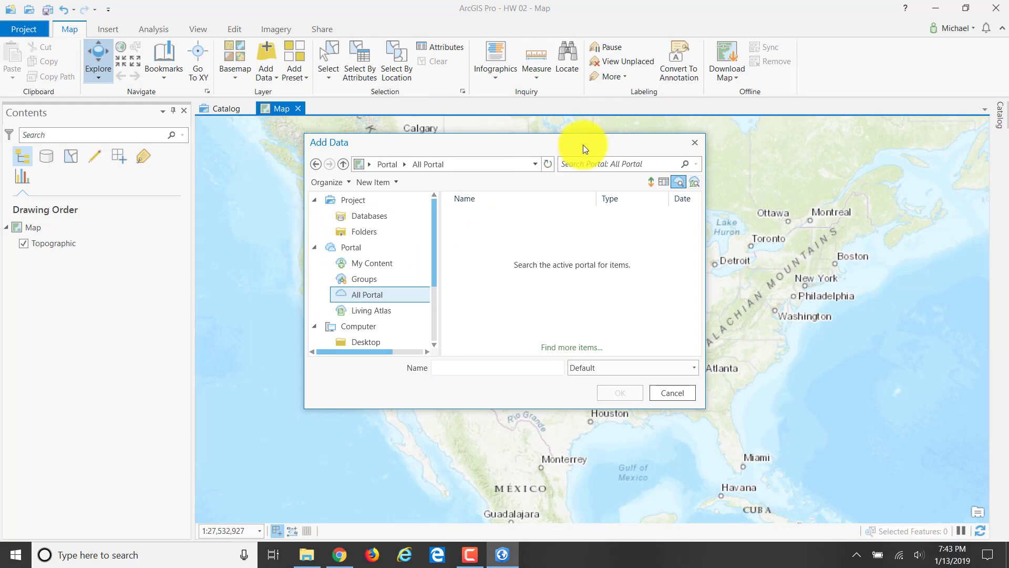
pyautogui.click(579, 166)
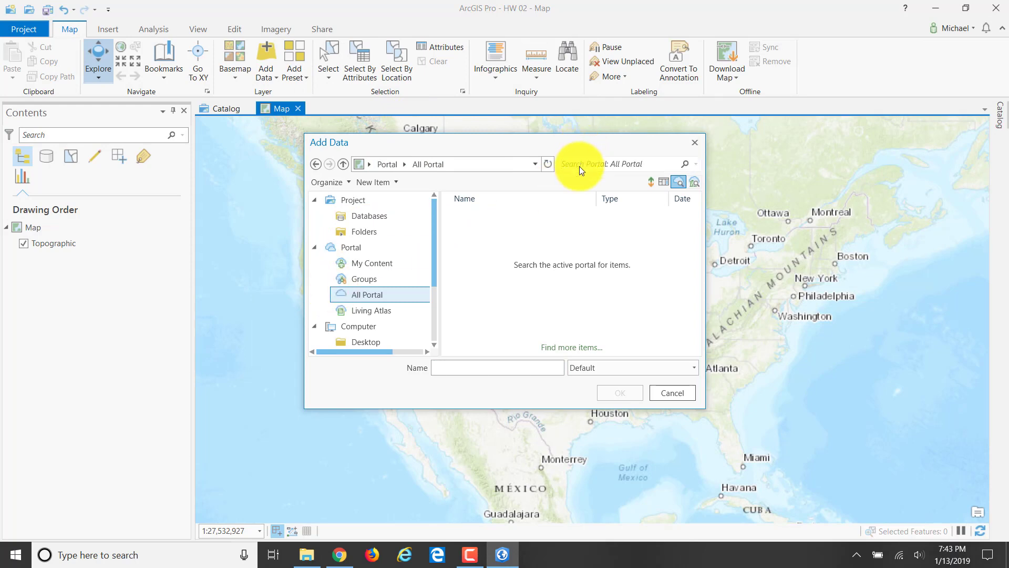
pyautogui.write('Territorial Ac')
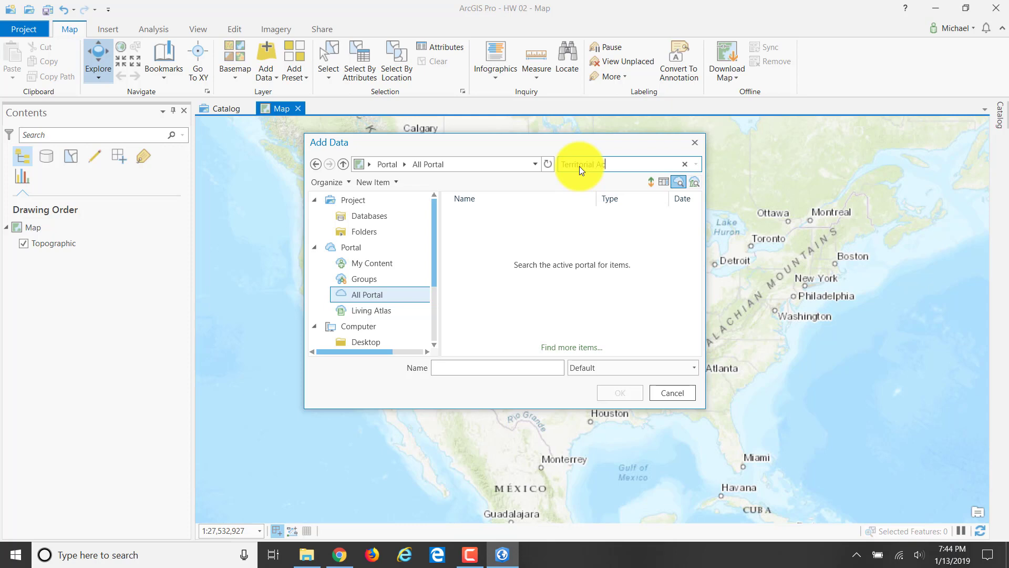
pyautogui.write('quisitions USA')
pyautogui.press('Return')
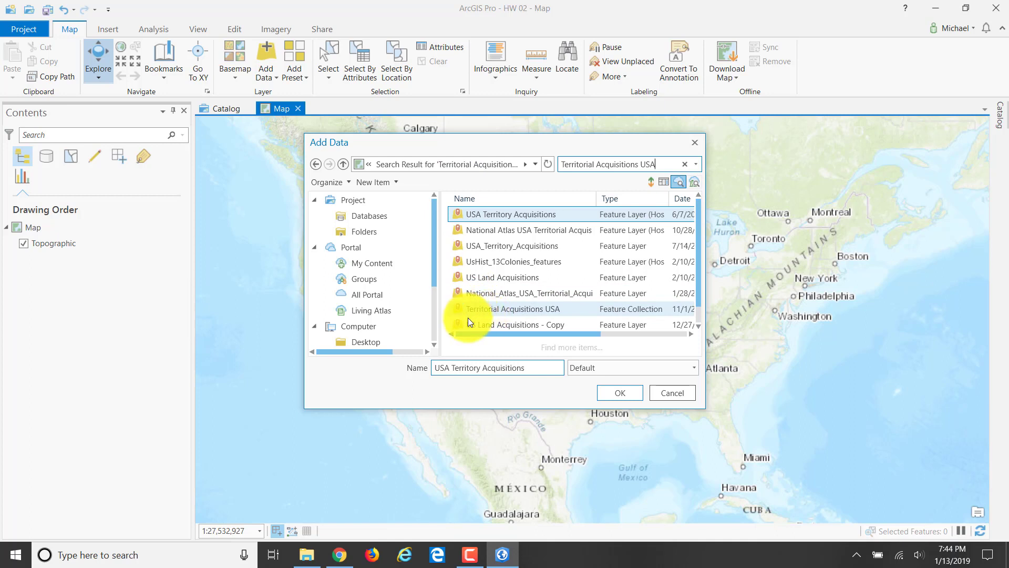
pyautogui.moveTo(494, 333)
pyautogui.mouseDown()
pyautogui.moveTo(513, 333)
pyautogui.moveTo(488, 332)
pyautogui.mouseUp()
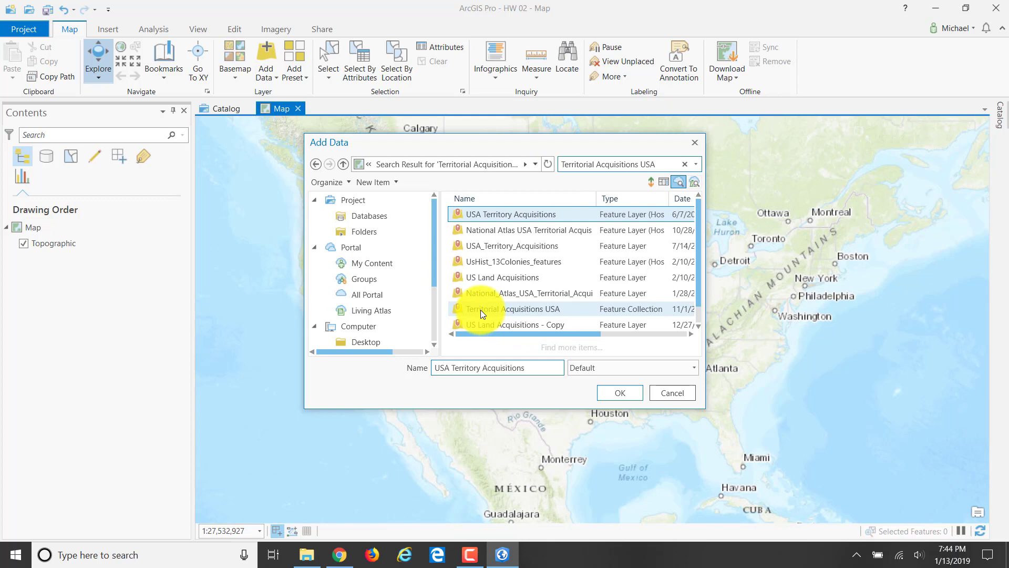
pyautogui.click(479, 310)
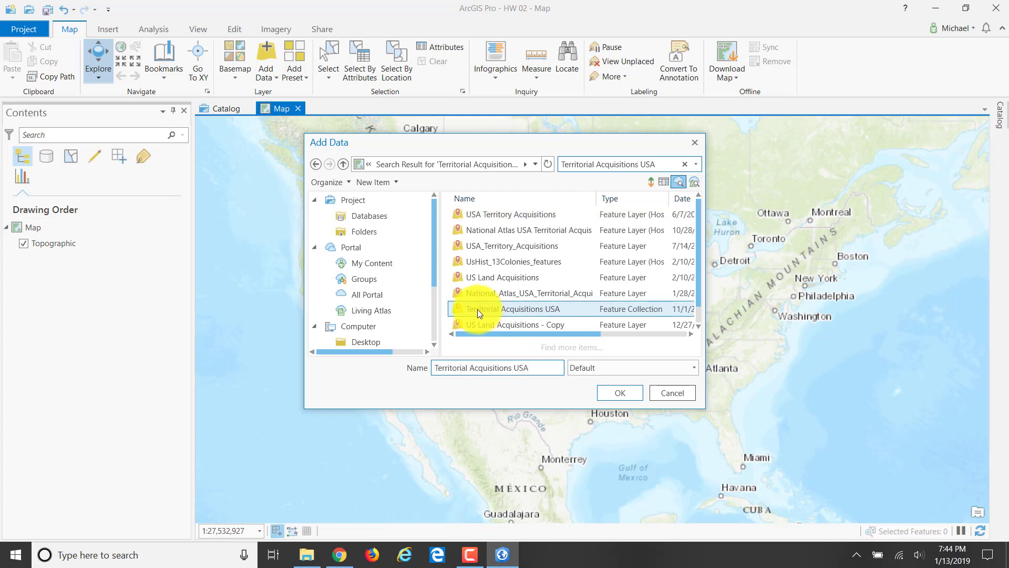
pyautogui.click(619, 392)
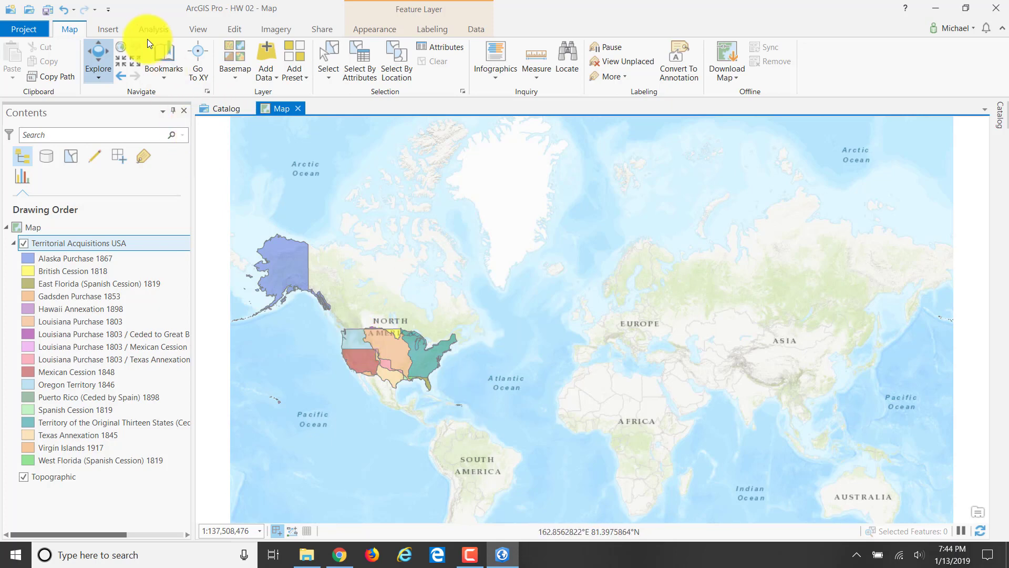
# Step: Create an ANSI landscape Letter layout and place the map on it in a frame about 9 in wide and 6.5 in high
pyautogui.click(107, 30)
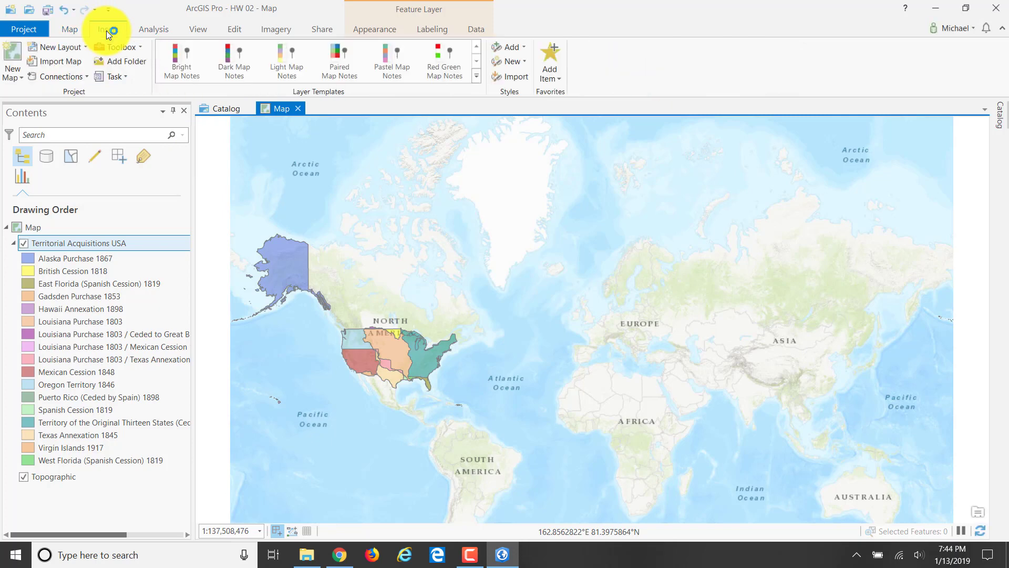
pyautogui.click(59, 47)
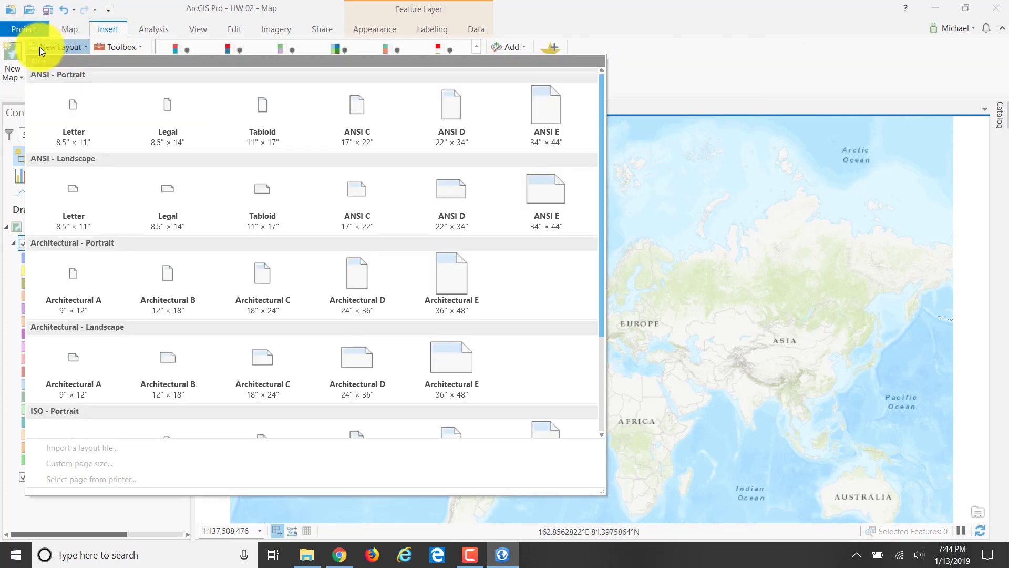
pyautogui.click(73, 185)
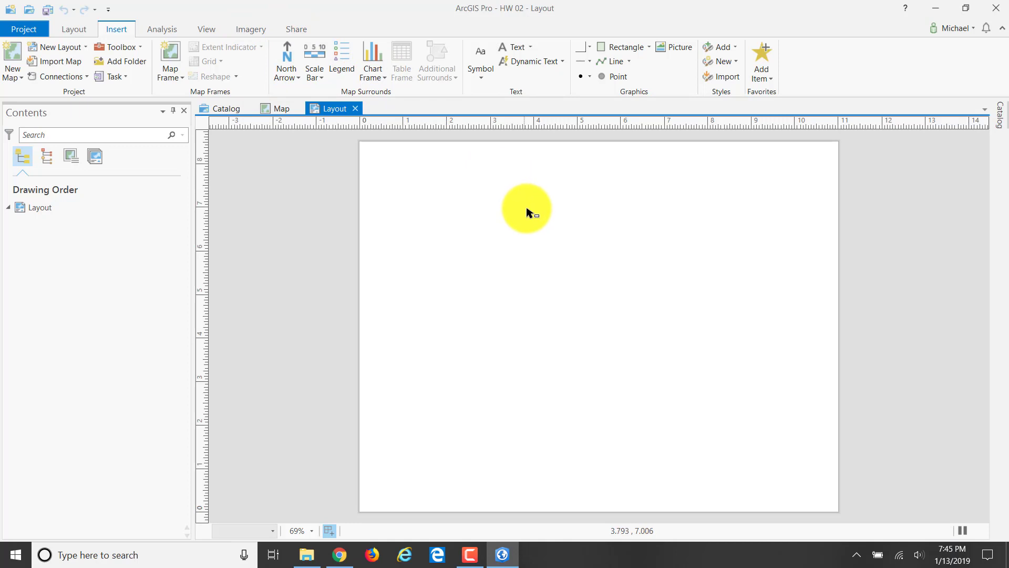
pyautogui.click(172, 55)
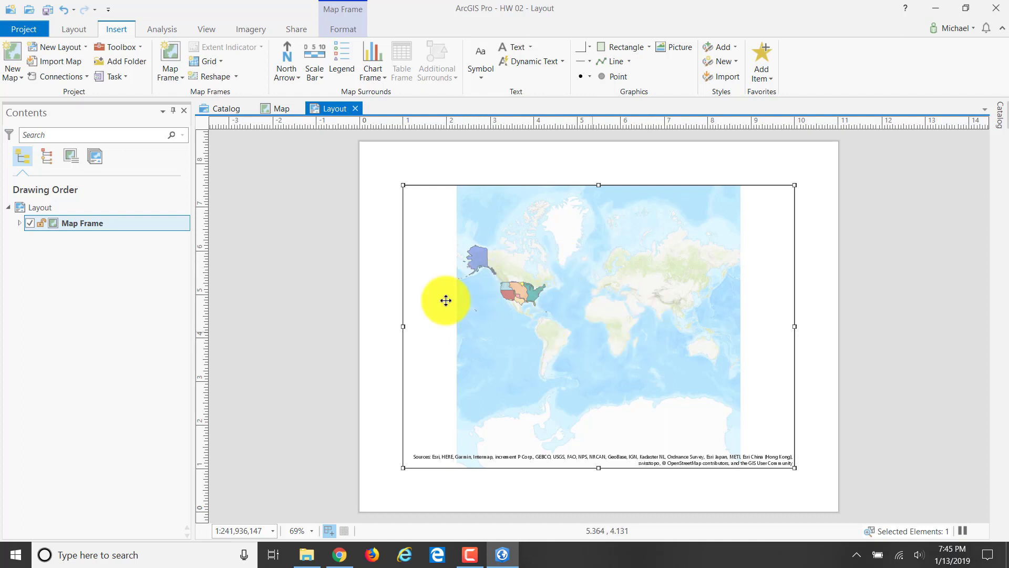
pyautogui.click(289, 107)
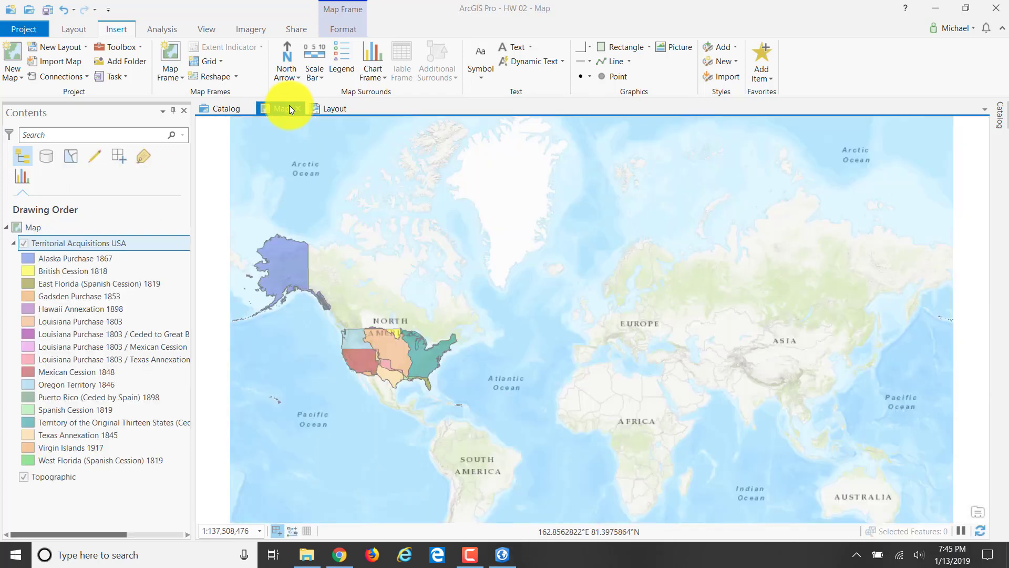
pyautogui.click(321, 109)
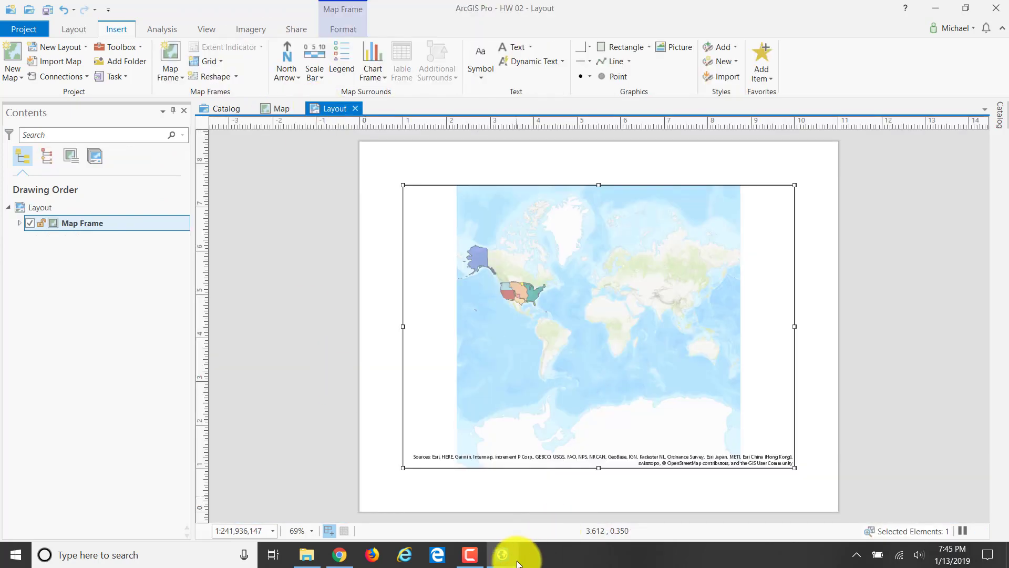
# Step: Activate the map frame and adjust its extent so Alaska and the lower 48 states fill the frame
pyautogui.moveTo(509, 564)
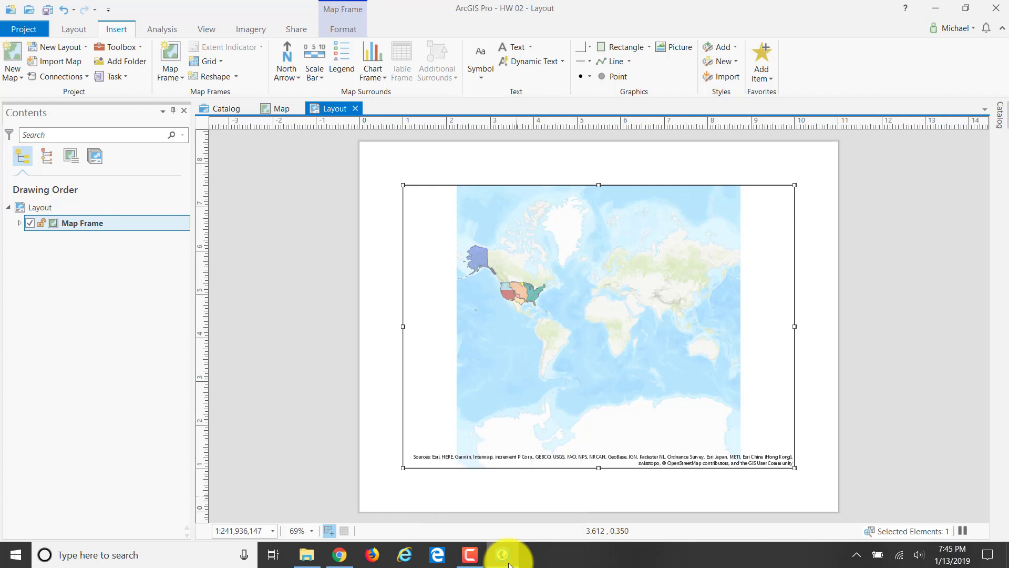
pyautogui.click(80, 32)
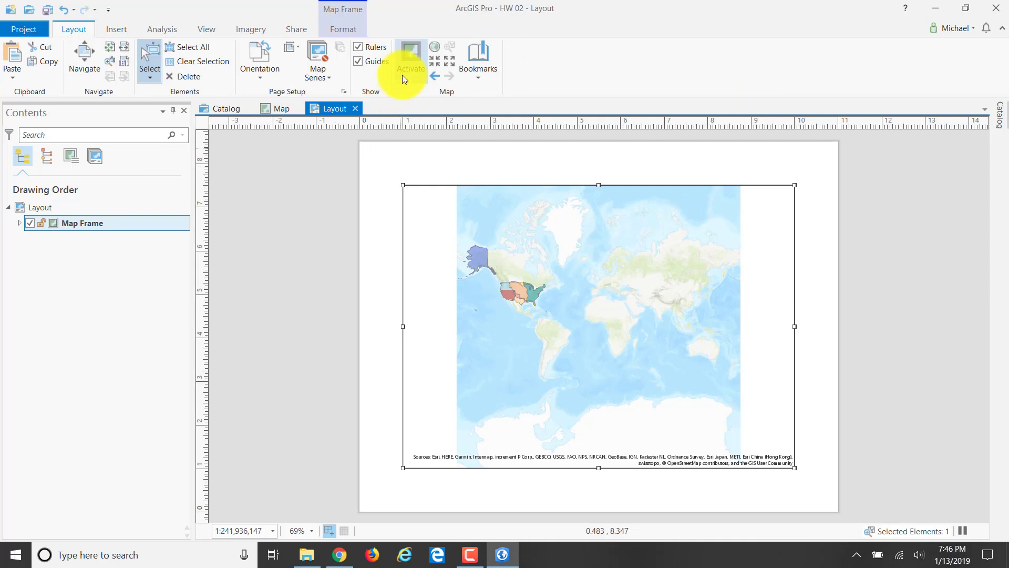
pyautogui.click(409, 53)
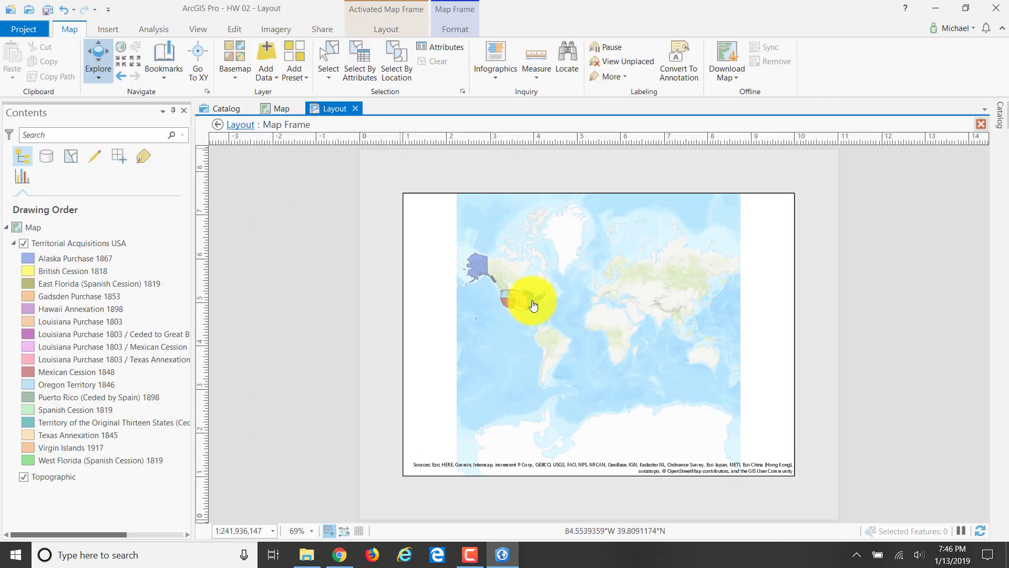
pyautogui.scroll(-2, 533, 305)
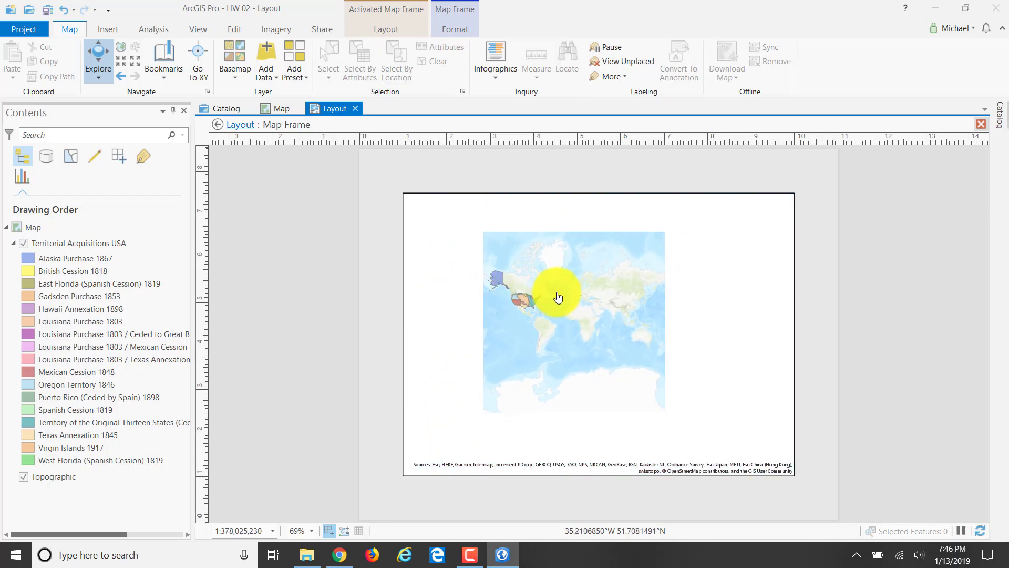
pyautogui.scroll(2, 556, 292)
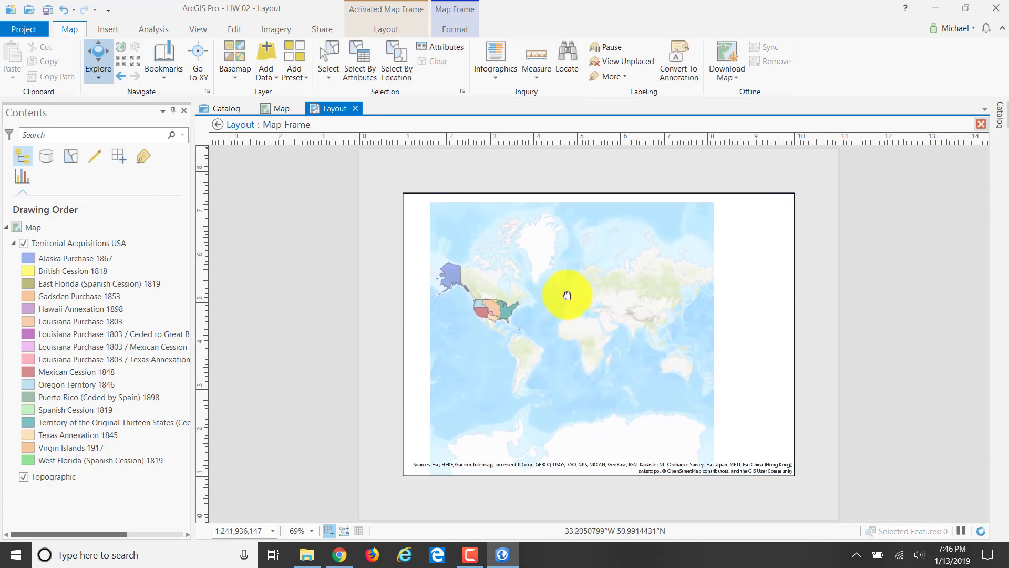
pyautogui.moveTo(569, 296); pyautogui.dragTo(569, 299)
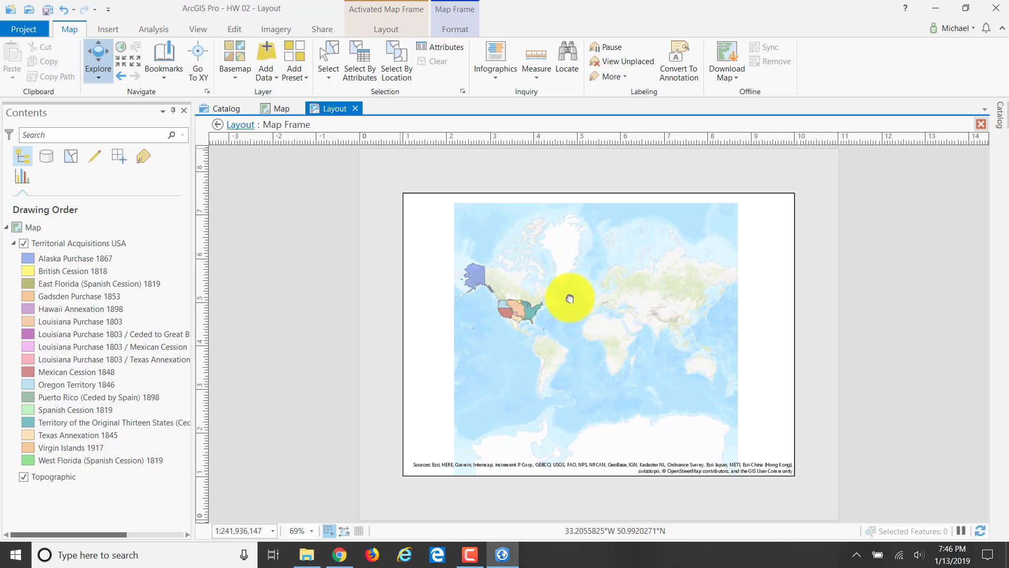
pyautogui.moveTo(556, 304)
pyautogui.mouseDown()
pyautogui.moveTo(561, 290)
pyautogui.moveTo(550, 296)
pyautogui.mouseUp()
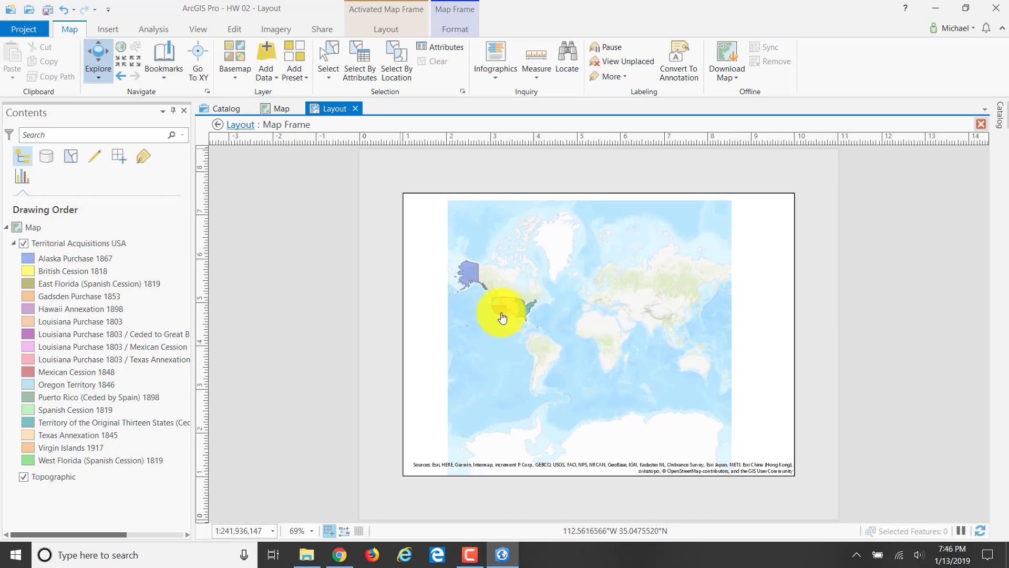
pyautogui.moveTo(499, 316); pyautogui.dragTo(552, 310)
pyautogui.scroll(3, 550, 318)
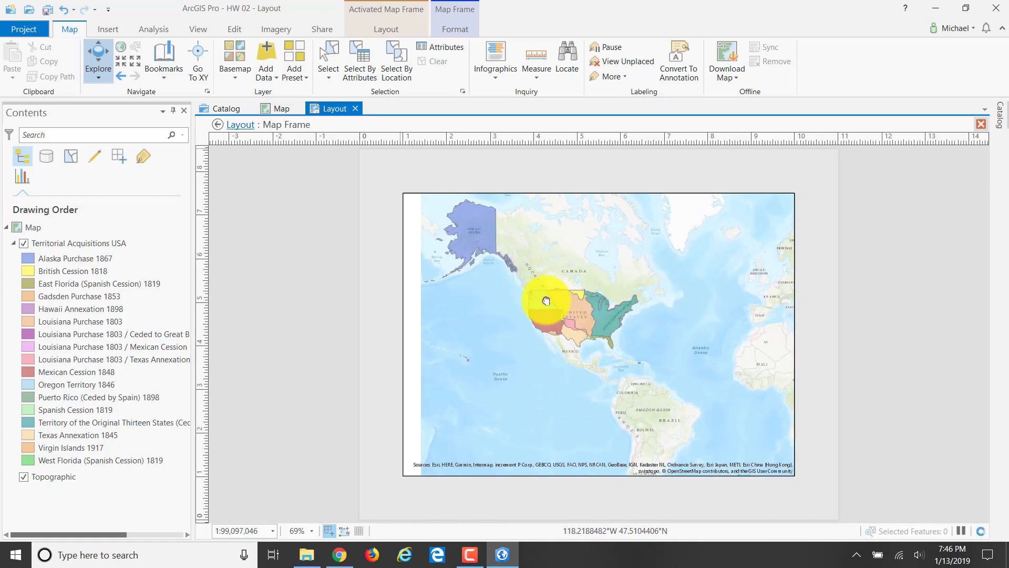
pyautogui.moveTo(540, 327); pyautogui.dragTo(574, 298)
pyautogui.scroll(2, 573, 299)
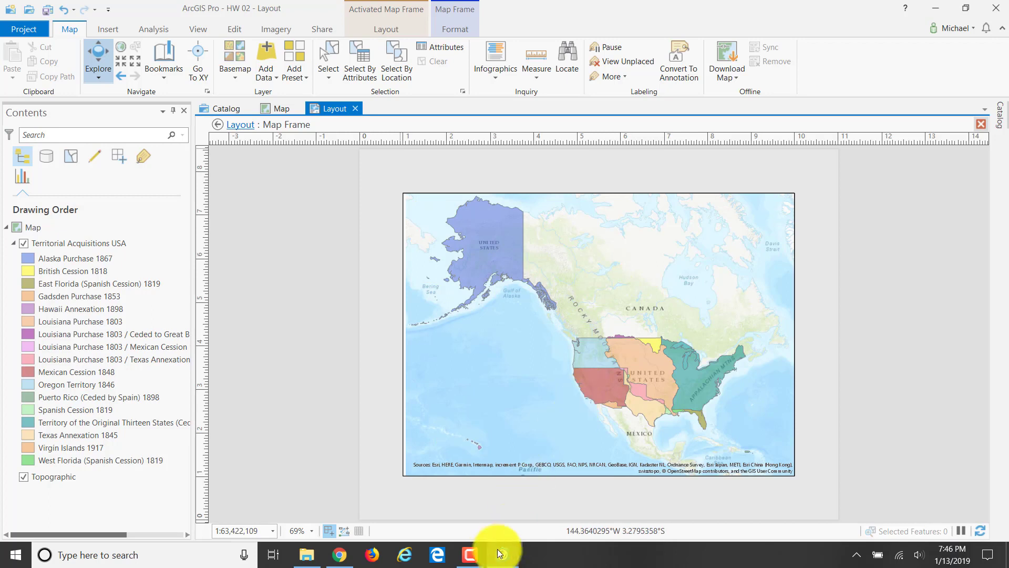
# Step: Check the map frame's size and position values with the centre and lower-left anchor points
pyautogui.moveTo(512, 564)
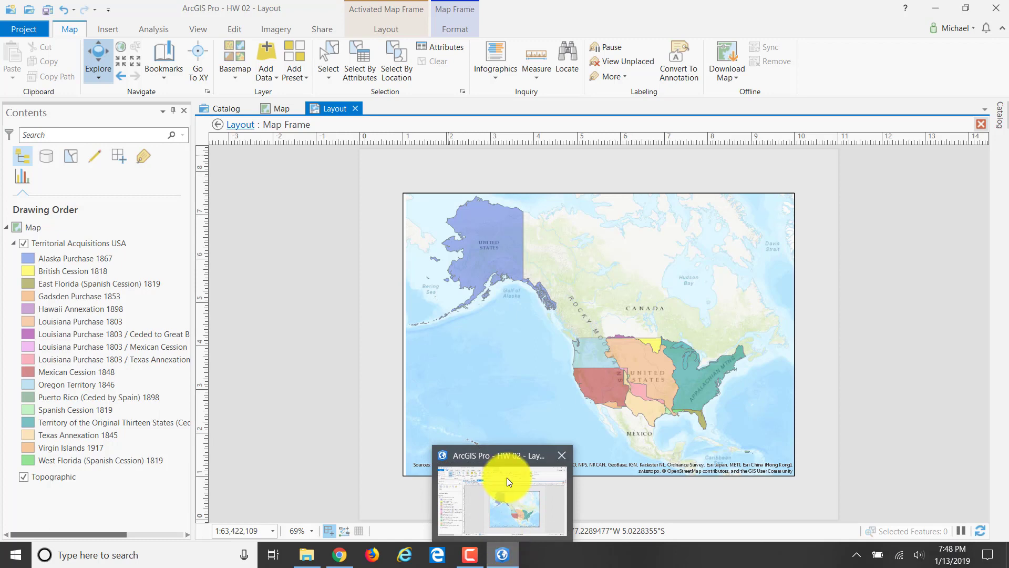
pyautogui.click(455, 30)
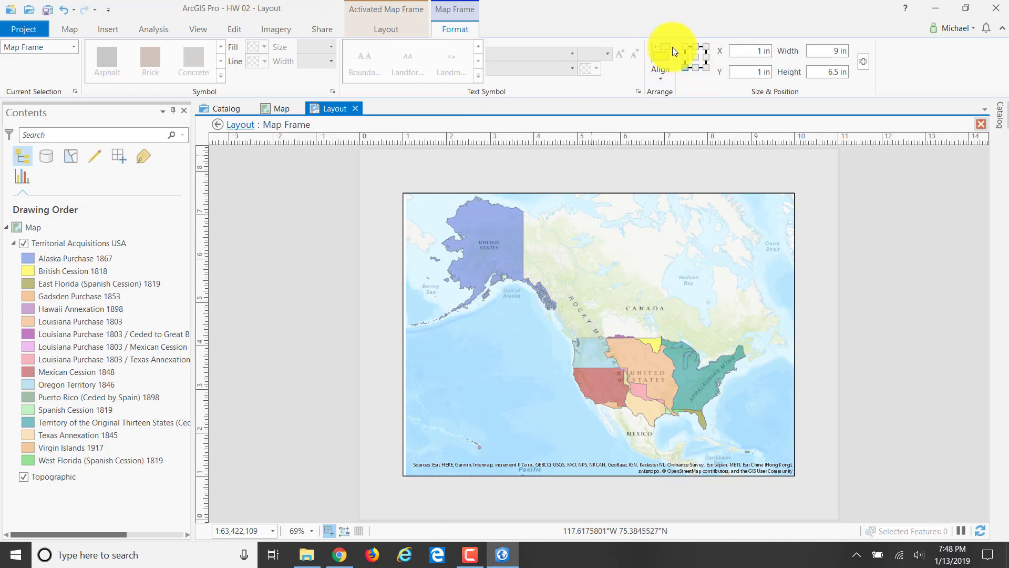
pyautogui.click(697, 56)
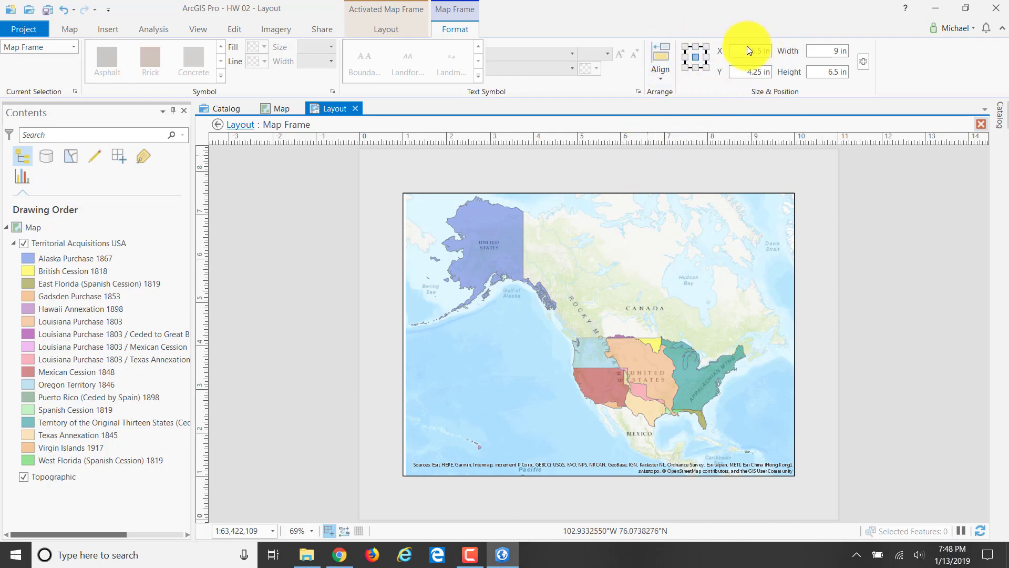
pyautogui.click(685, 67)
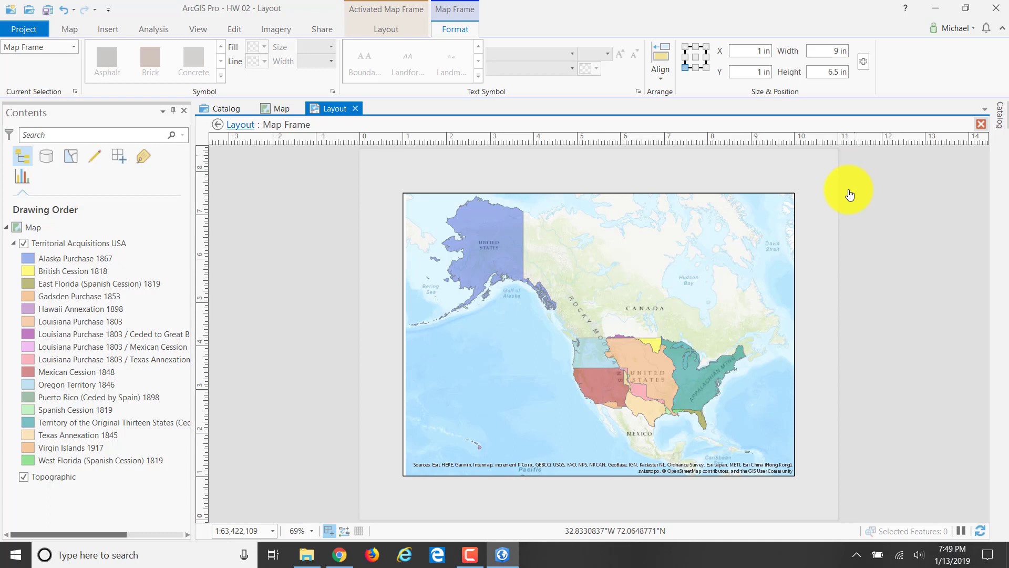
# Step: Close the map frame's activation and return to editing the layout page
pyautogui.click(70, 30)
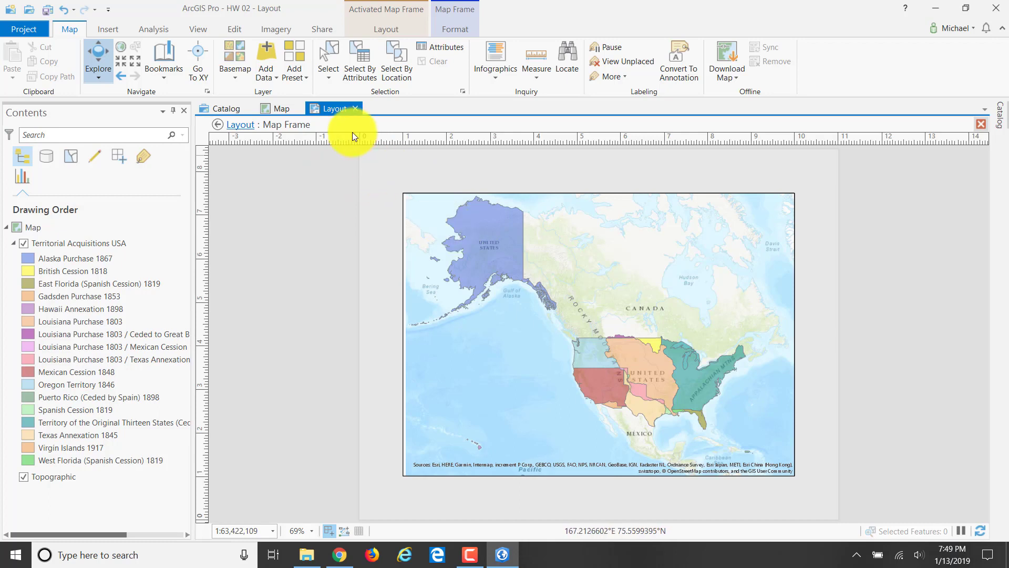
pyautogui.click(384, 31)
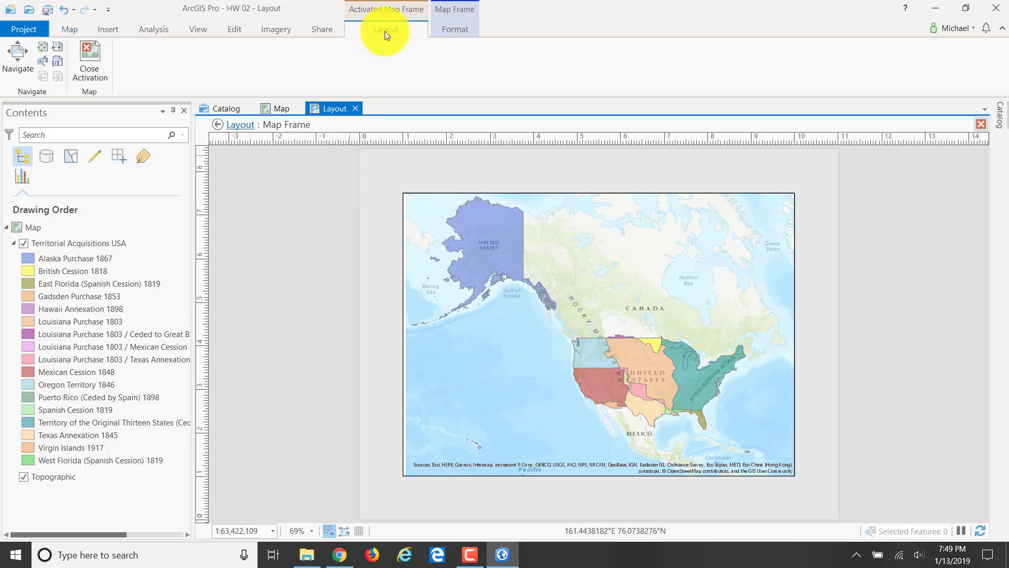
pyautogui.click(89, 56)
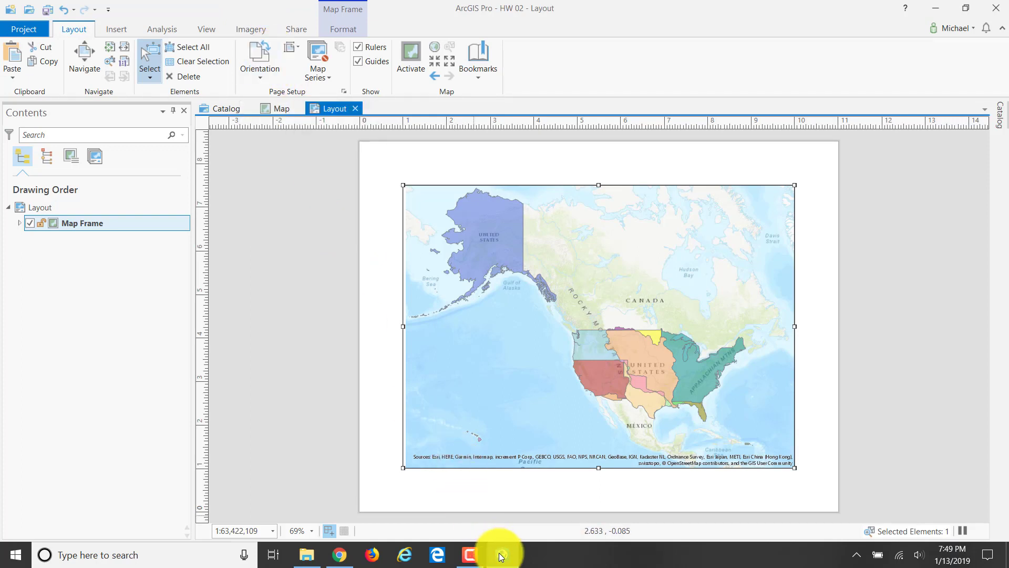
pyautogui.moveTo(502, 557)
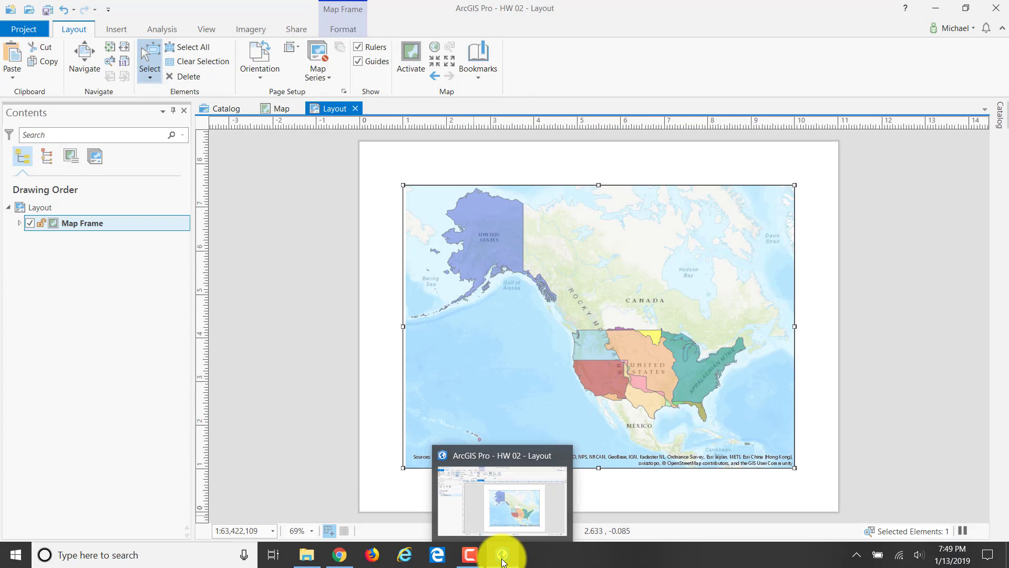
pyautogui.click(362, 47)
pyautogui.click(361, 46)
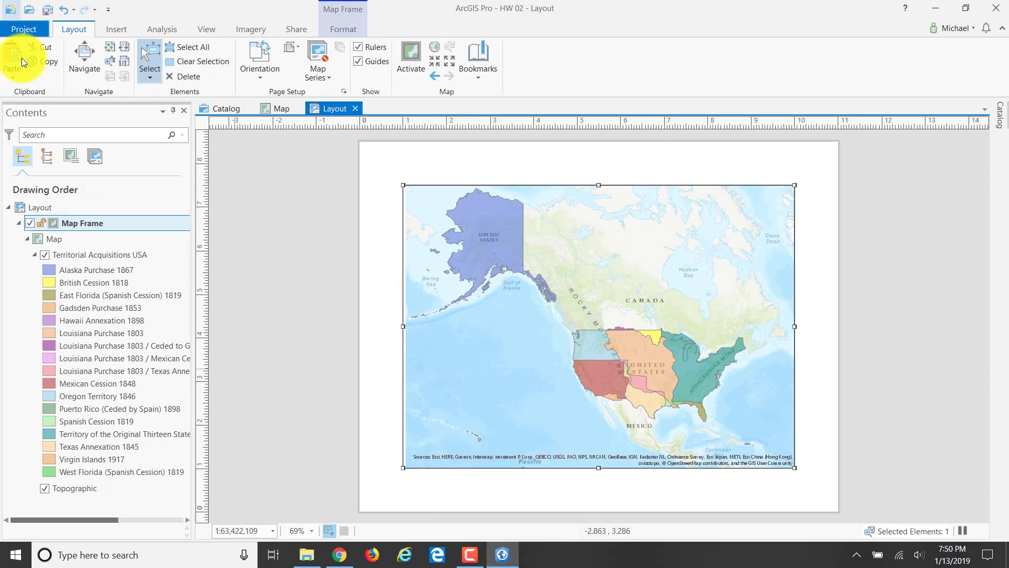
# Step: Insert a north arrow and move it to the upper-right corner of the map frame
pyautogui.click(115, 29)
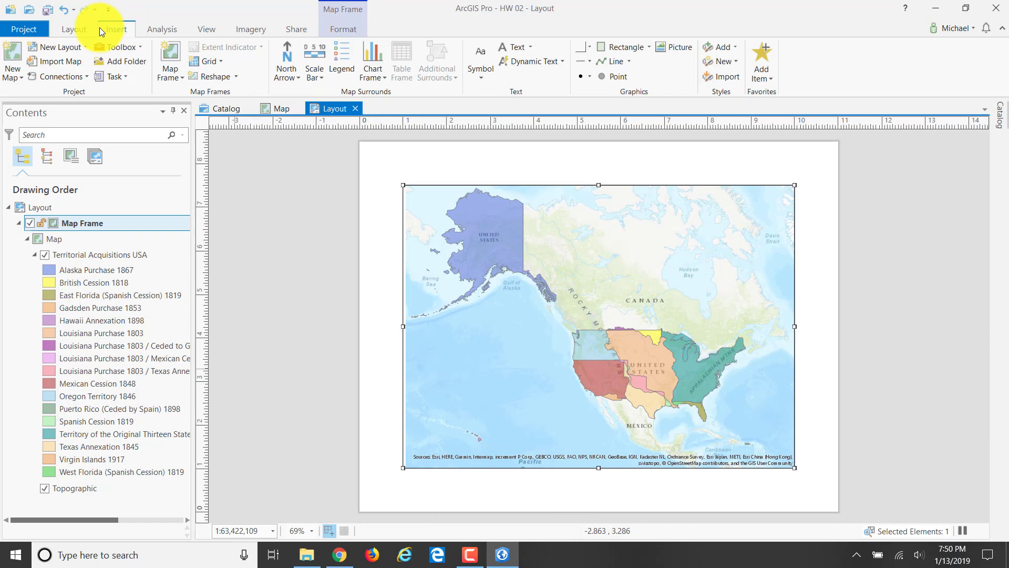
pyautogui.click(288, 62)
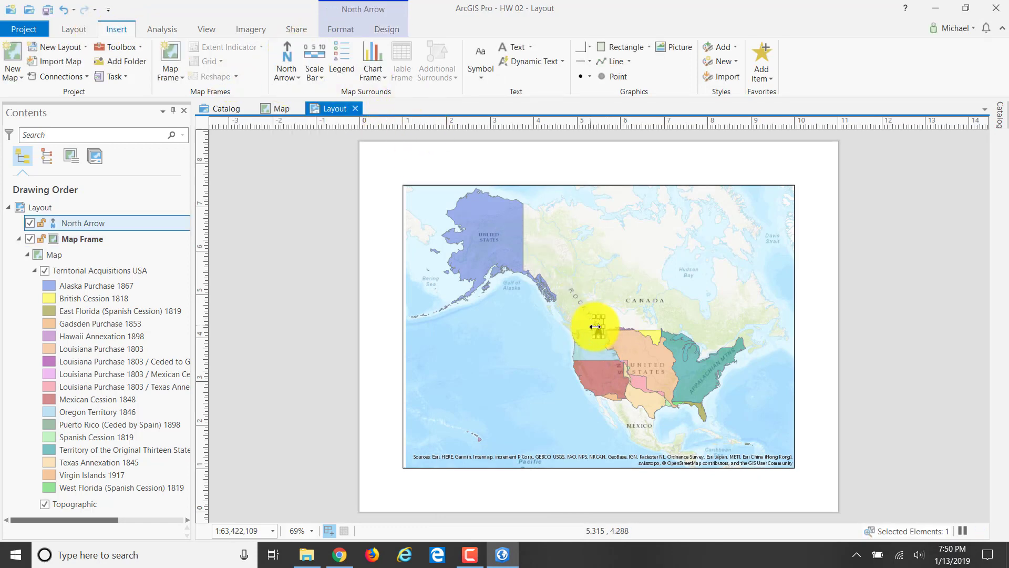
pyautogui.moveTo(595, 326); pyautogui.dragTo(762, 209)
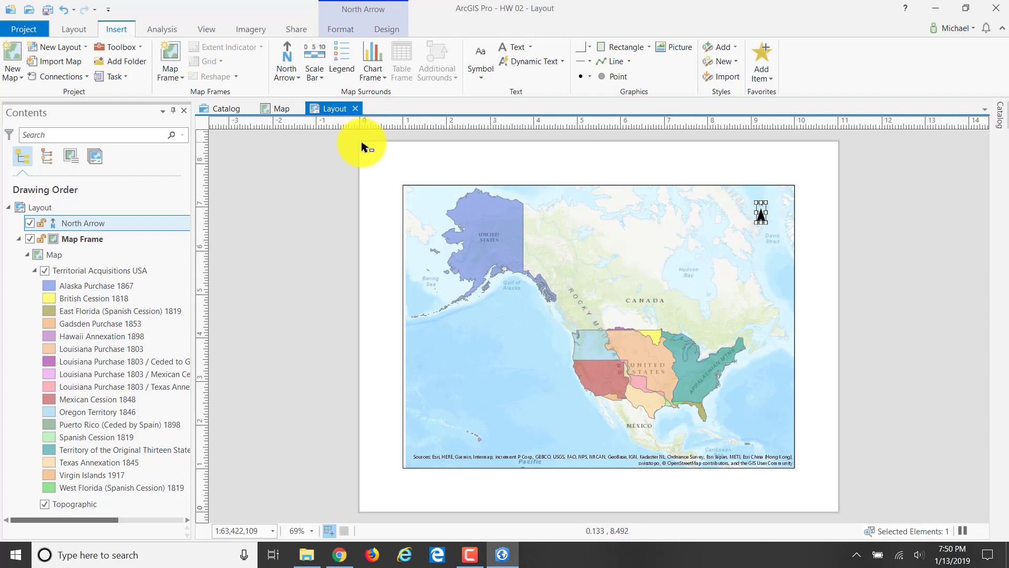
# Step: Insert a scale bar on the layout and set its page units to Miles
pyautogui.click(314, 53)
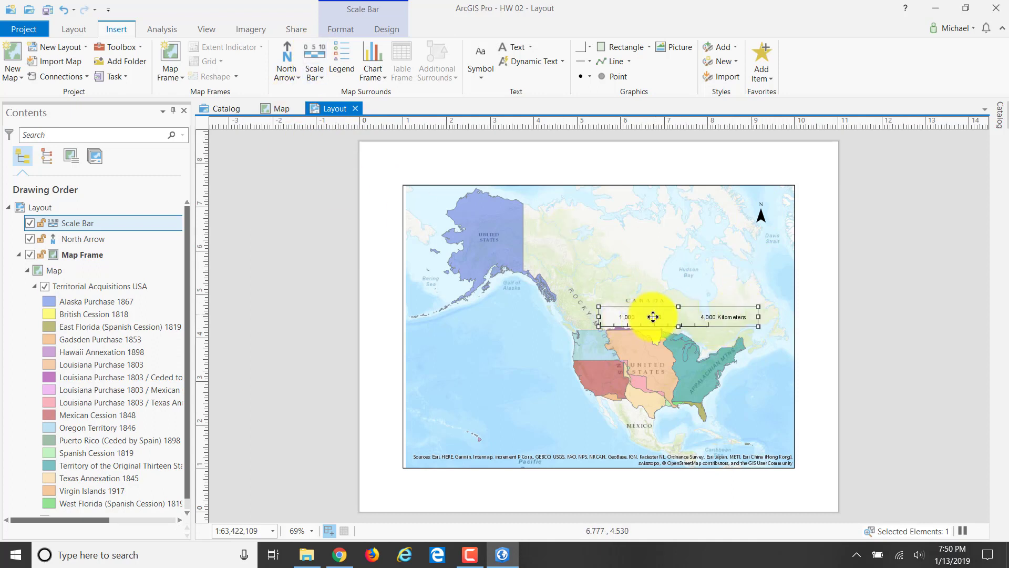
pyautogui.rightClick(676, 316)
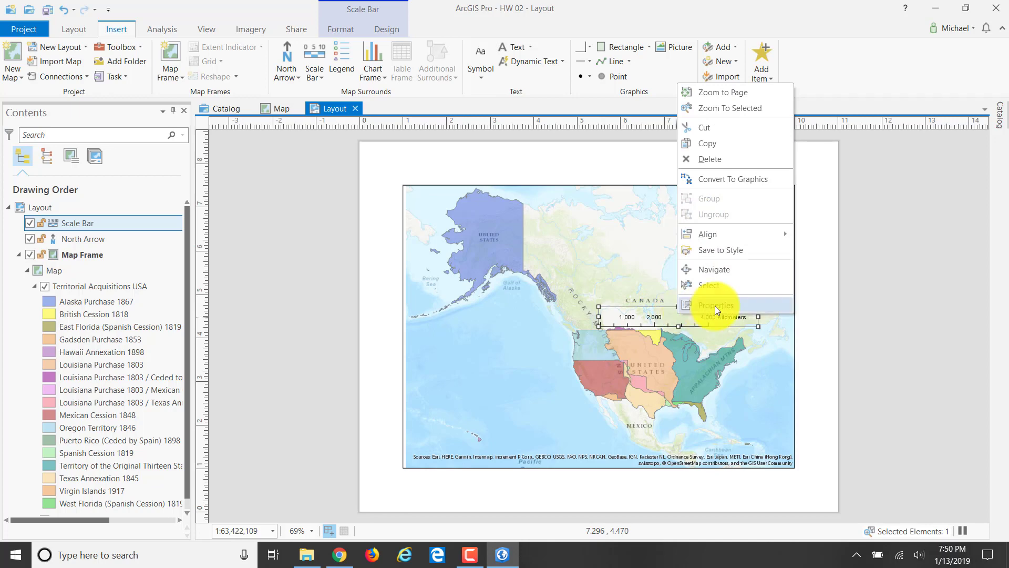
pyautogui.click(715, 306)
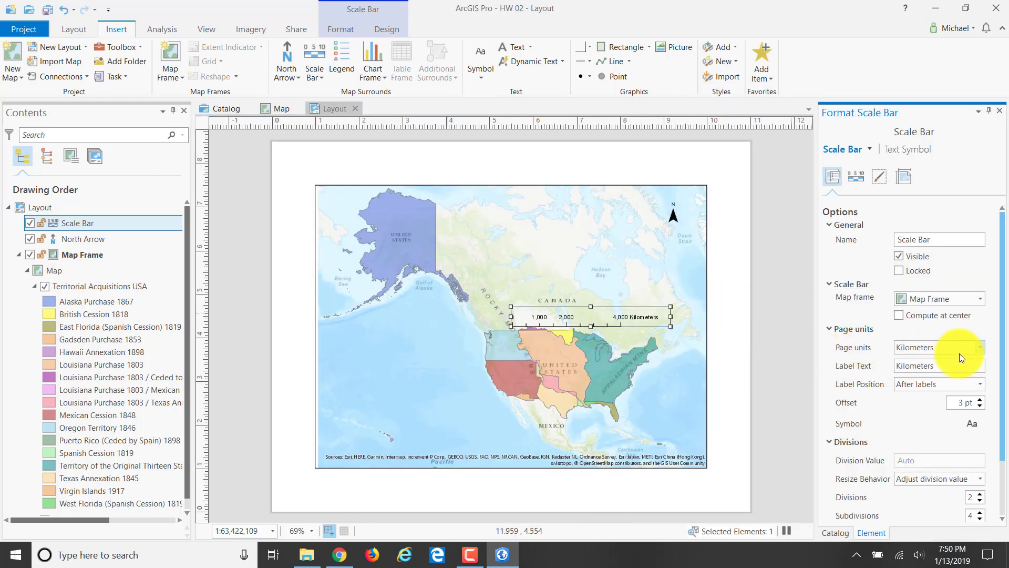
pyautogui.click(980, 347)
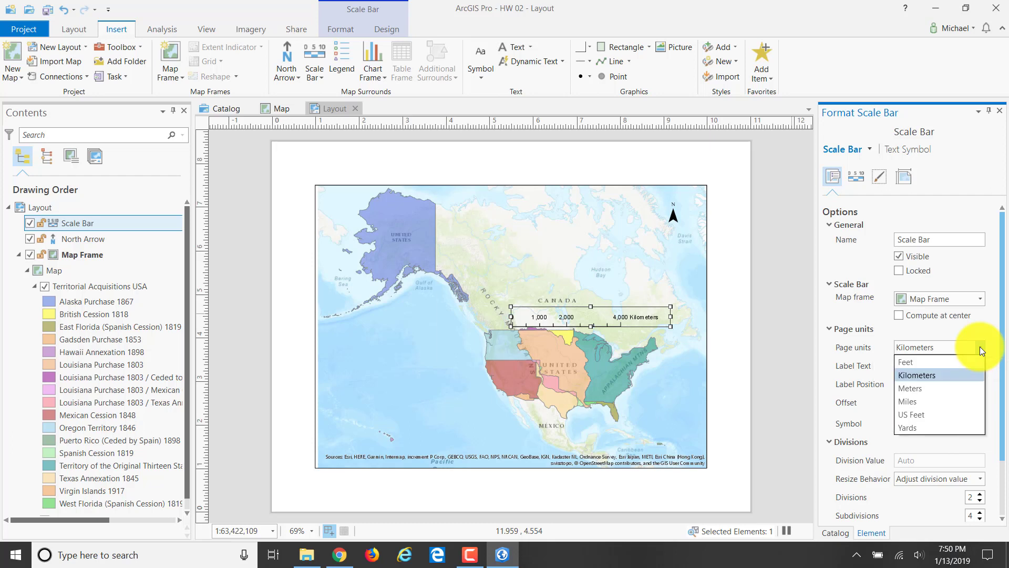
pyautogui.click(907, 402)
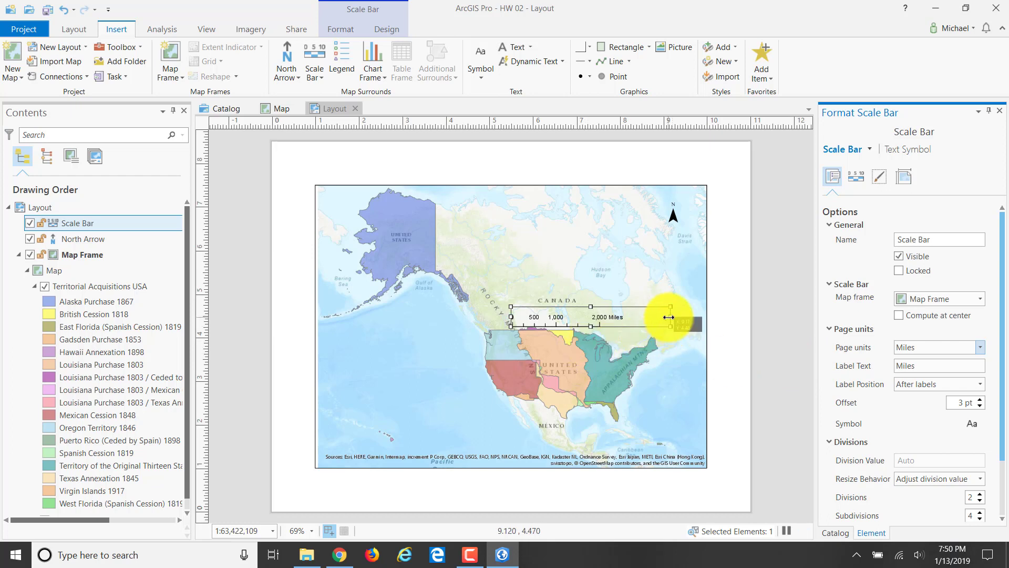
# Step: Narrow the scale bar and move it to the lower-right corner of the map, just above the source credits
pyautogui.moveTo(668, 318); pyautogui.dragTo(613, 317)
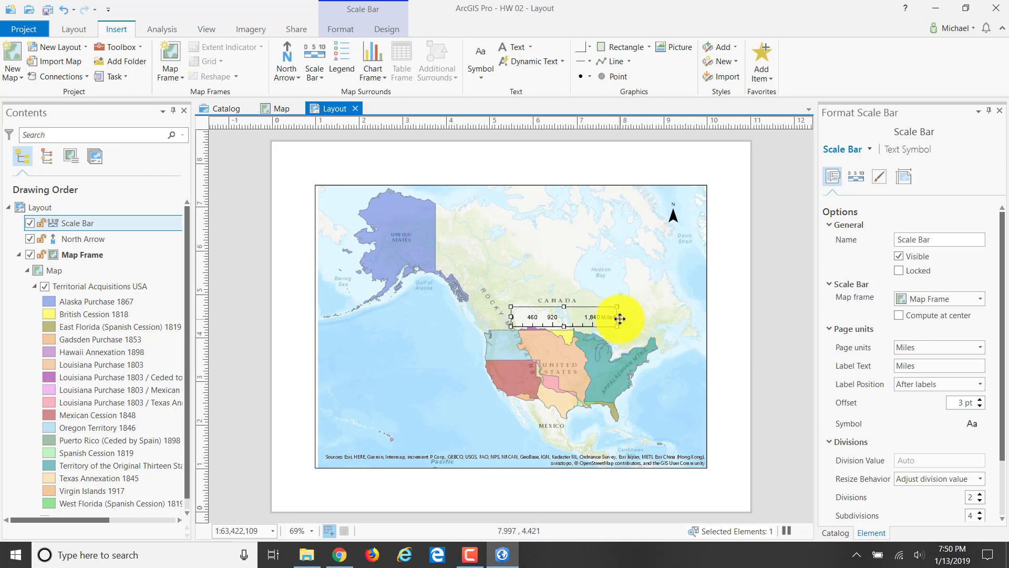
pyautogui.moveTo(617, 318); pyautogui.dragTo(640, 430)
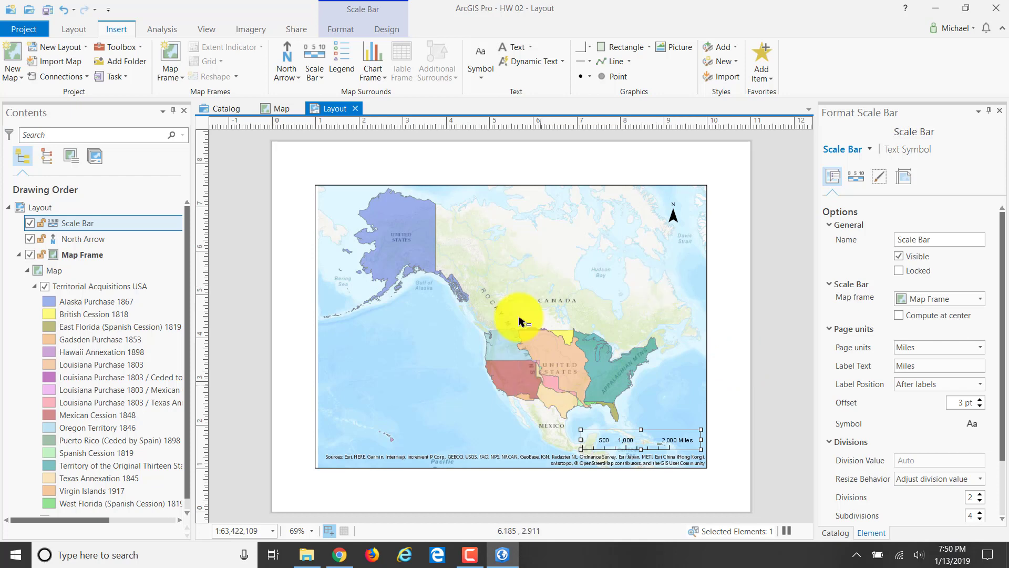
# Step: Insert a legend about 3 in wide and 2.9 in high along the map frame's left edge, below Alaska
pyautogui.click(342, 62)
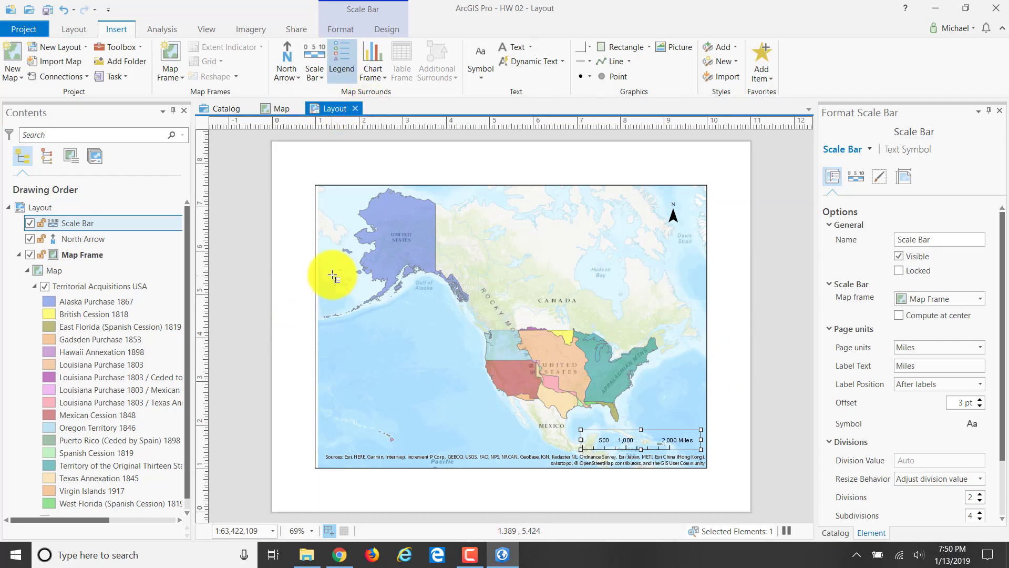
pyautogui.moveTo(318, 273); pyautogui.dragTo(449, 473)
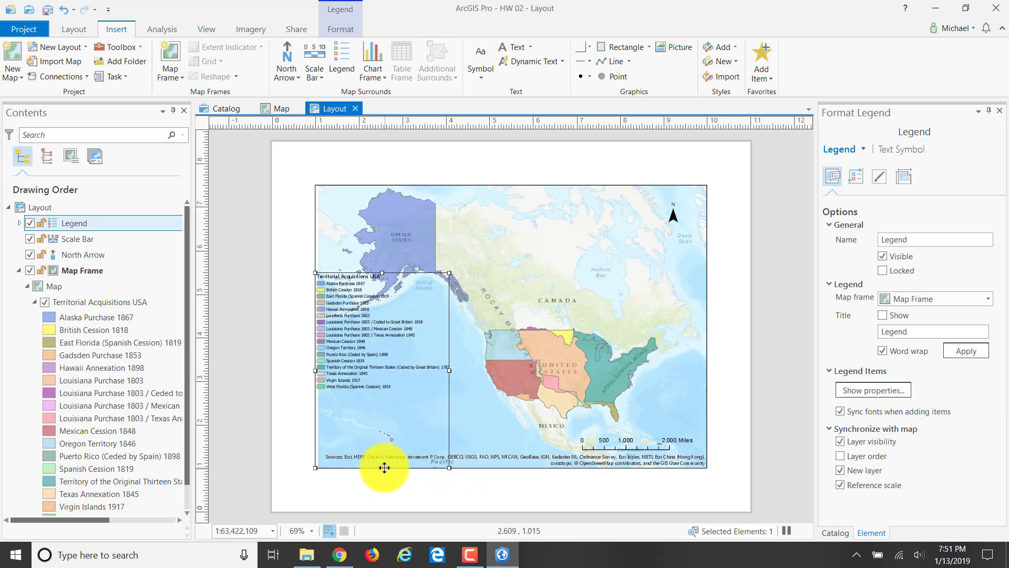
pyautogui.moveTo(379, 468); pyautogui.dragTo(389, 397)
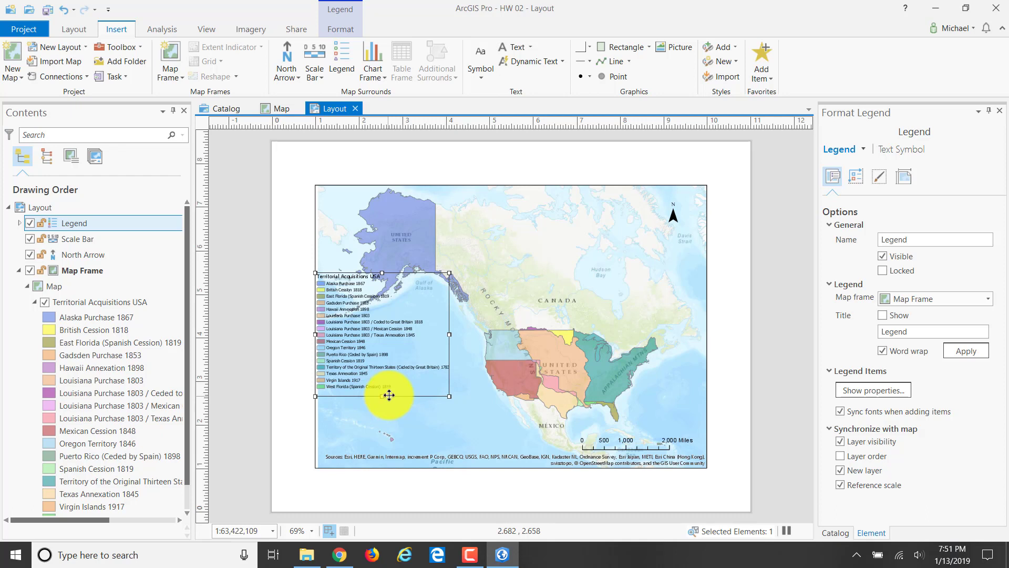
pyautogui.moveTo(389, 314); pyautogui.dragTo(394, 355)
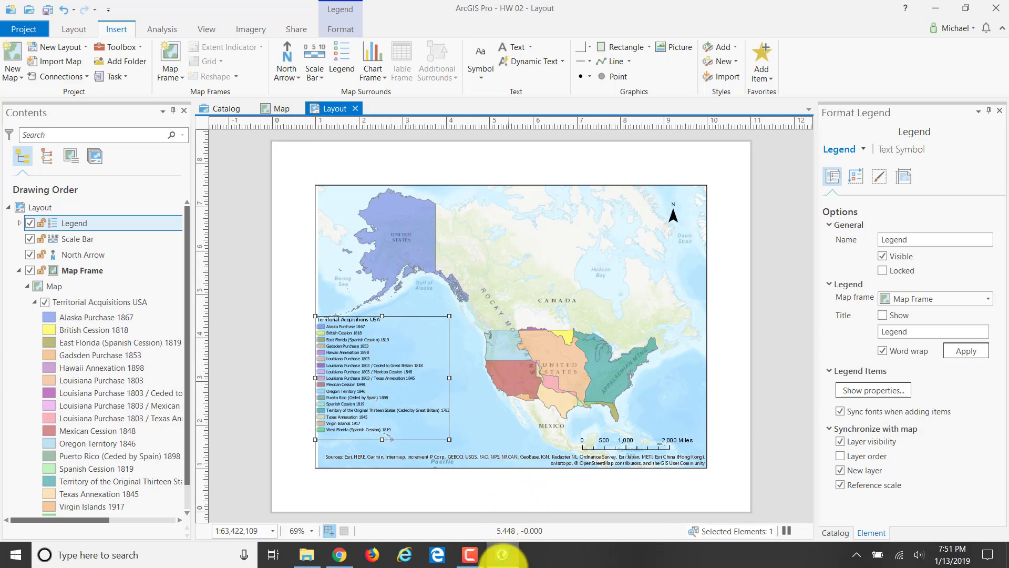
# Step: Insert a text element just above the map frame's upper edge
pyautogui.moveTo(502, 563)
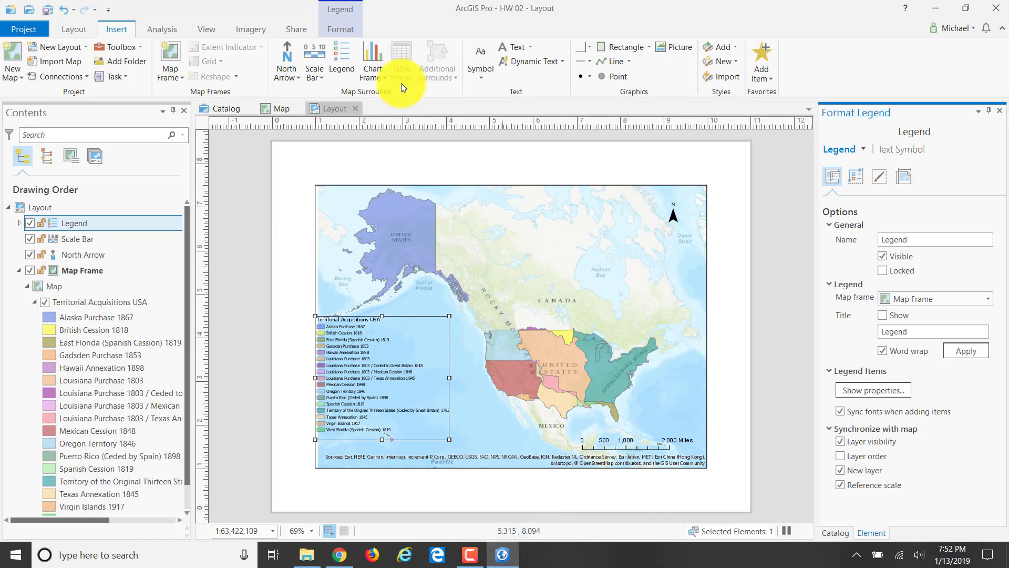
pyautogui.click(509, 49)
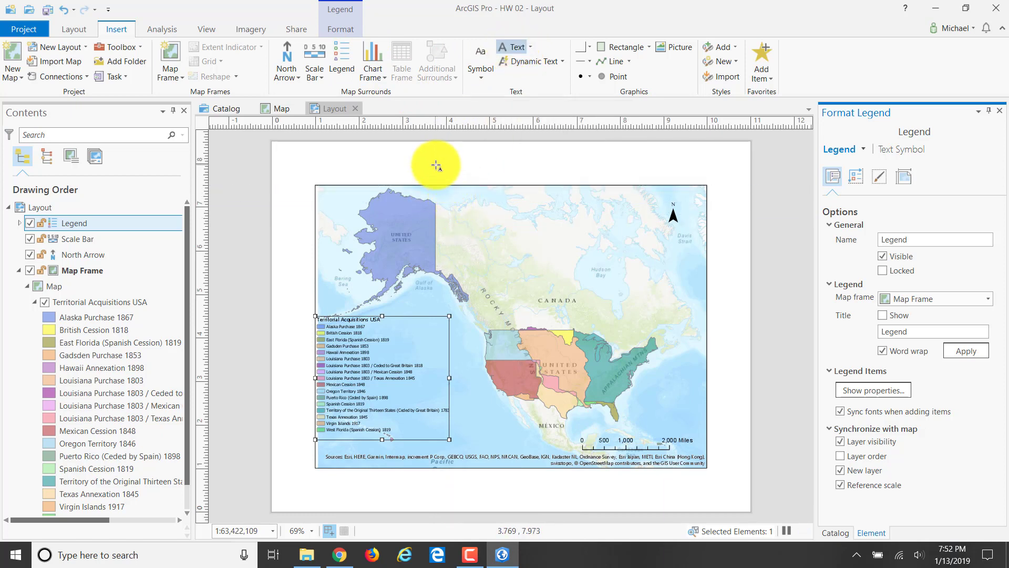
pyautogui.click(451, 185)
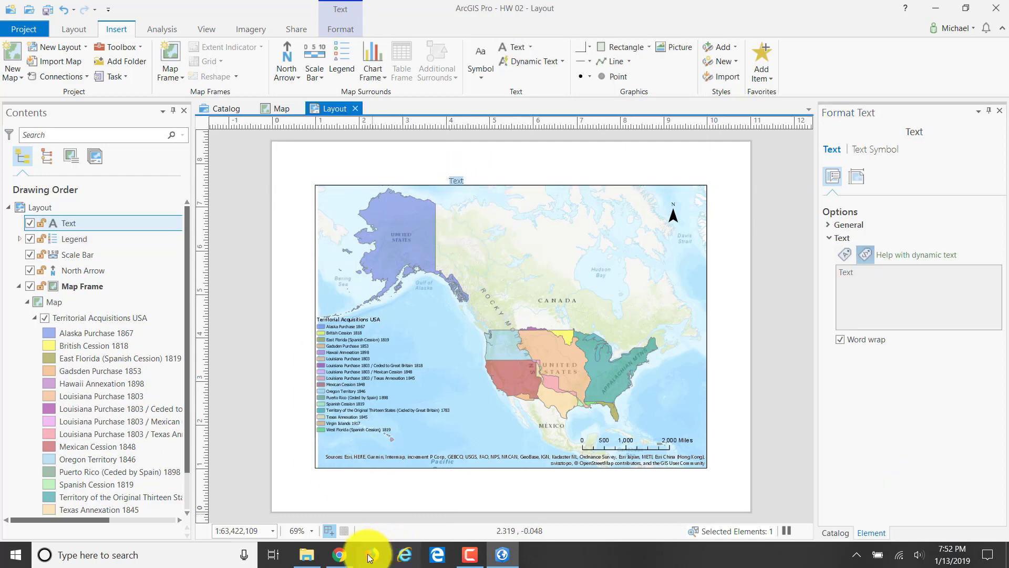
# Step: Copy the title "USA Territorial Acquisitions" from the HW 02: ArcGIS Pro assignment in Chrome, and return to ArcGIS Pro
pyautogui.click(339, 554)
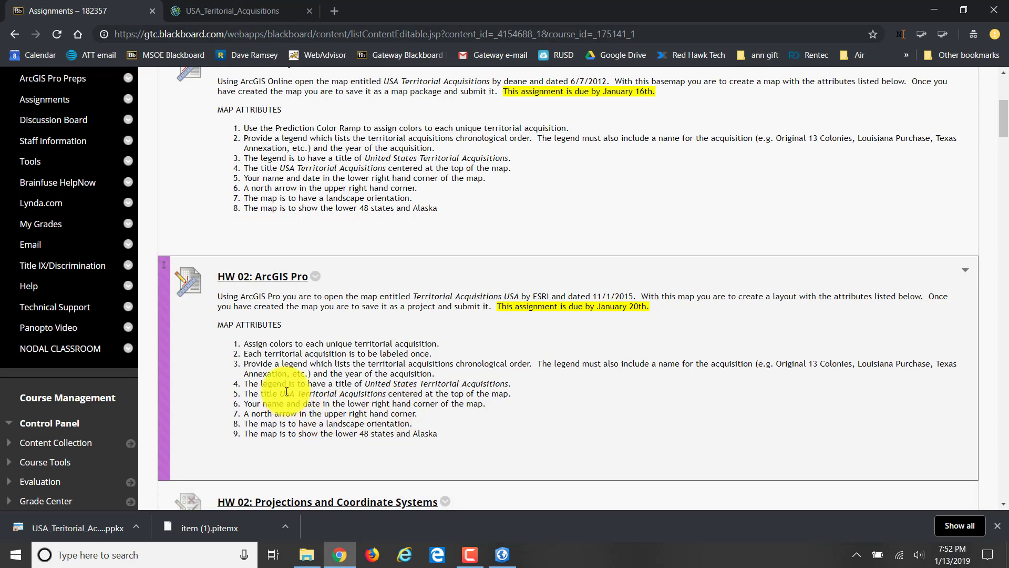
pyautogui.moveTo(281, 392); pyautogui.dragTo(388, 392)
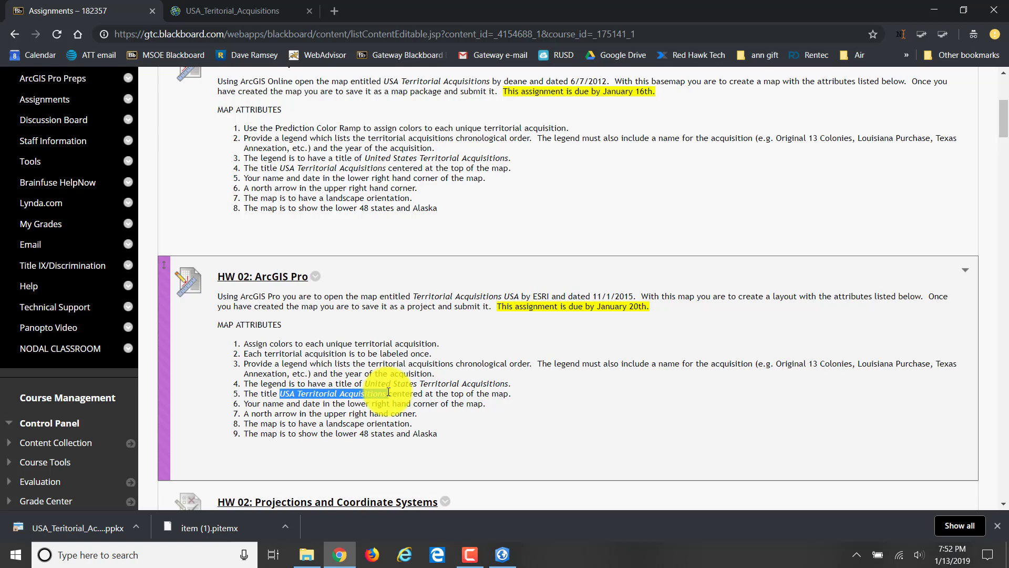
pyautogui.rightClick(358, 395)
pyautogui.click(384, 406)
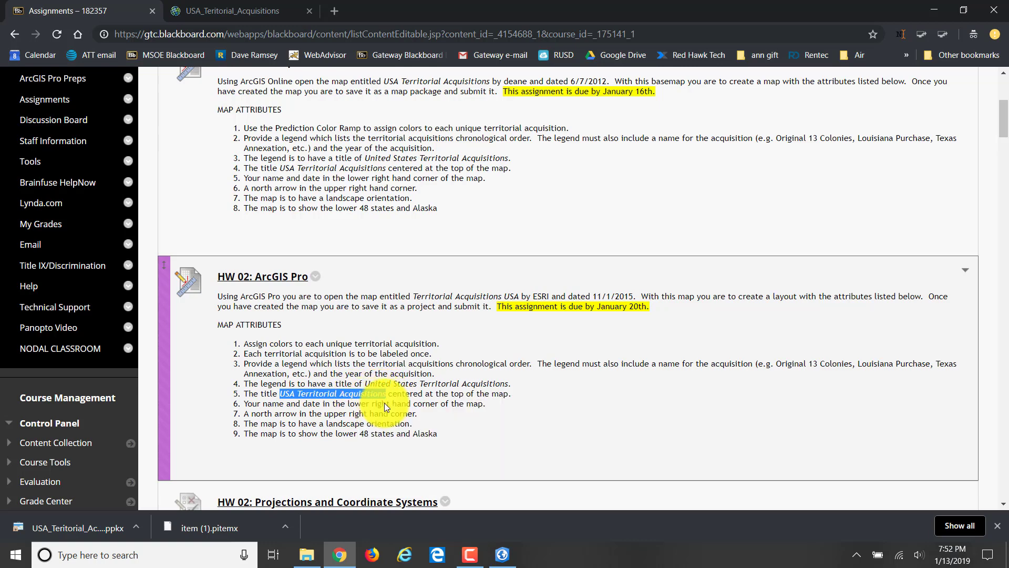
pyautogui.click(503, 557)
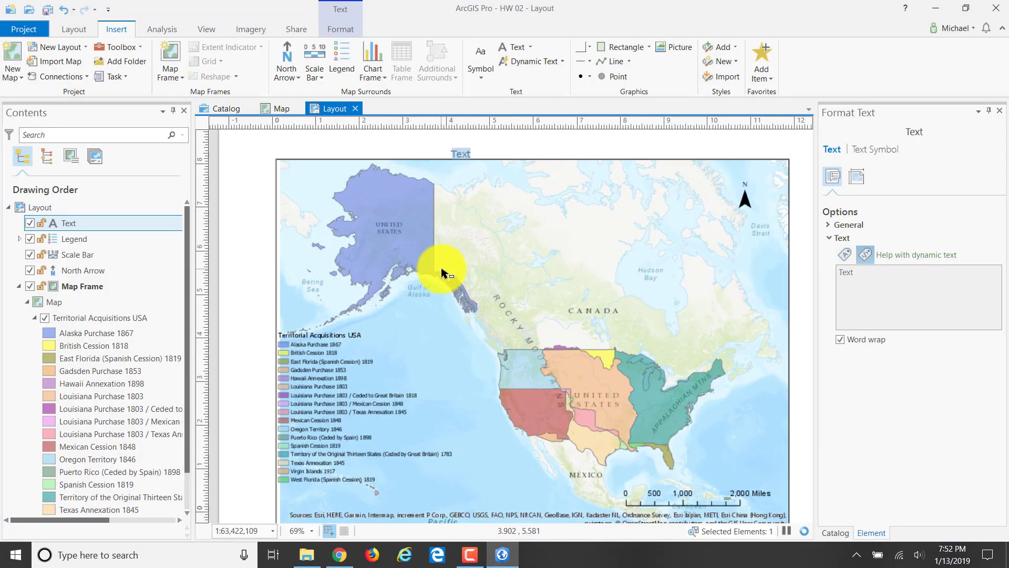
# Step: Paste the copied title "USA Territorial Acquisitions" onto the layout as a text element
pyautogui.scroll(4, 446, 286)
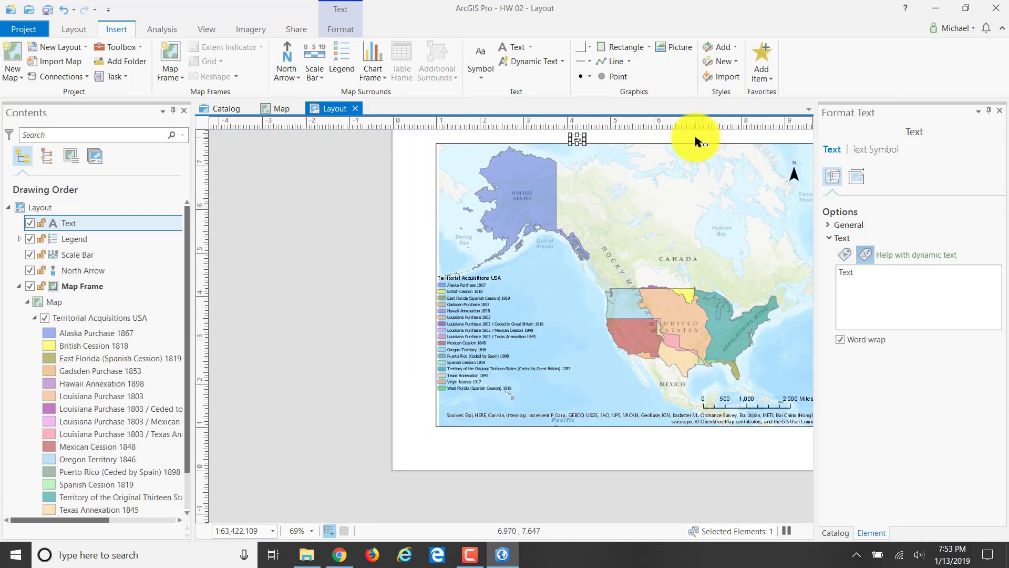
pyautogui.moveTo(694, 137); pyautogui.dragTo(654, 150)
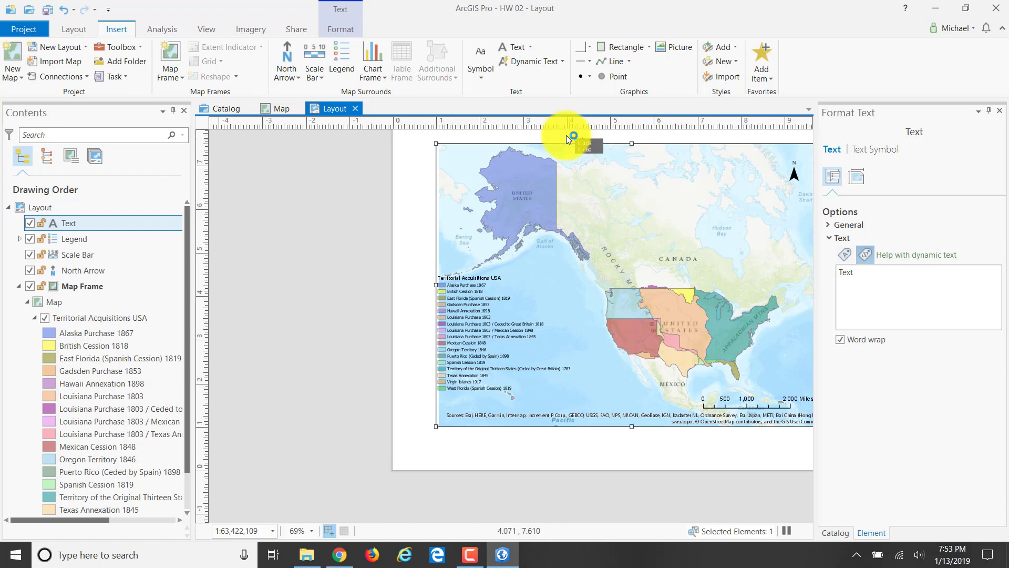
pyautogui.click(574, 140)
pyautogui.click(578, 140)
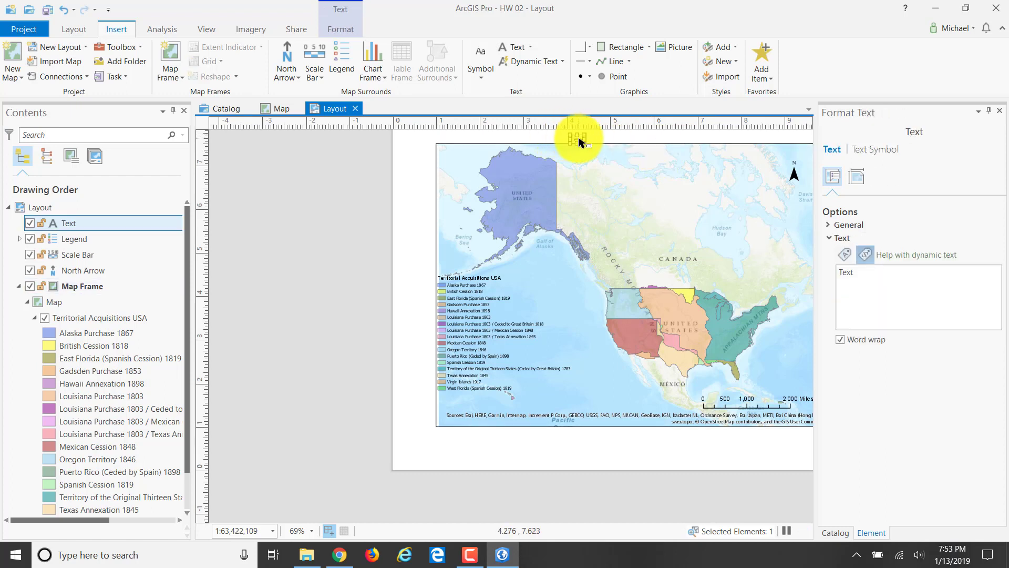
pyautogui.hotkey('ctrl', 'v')
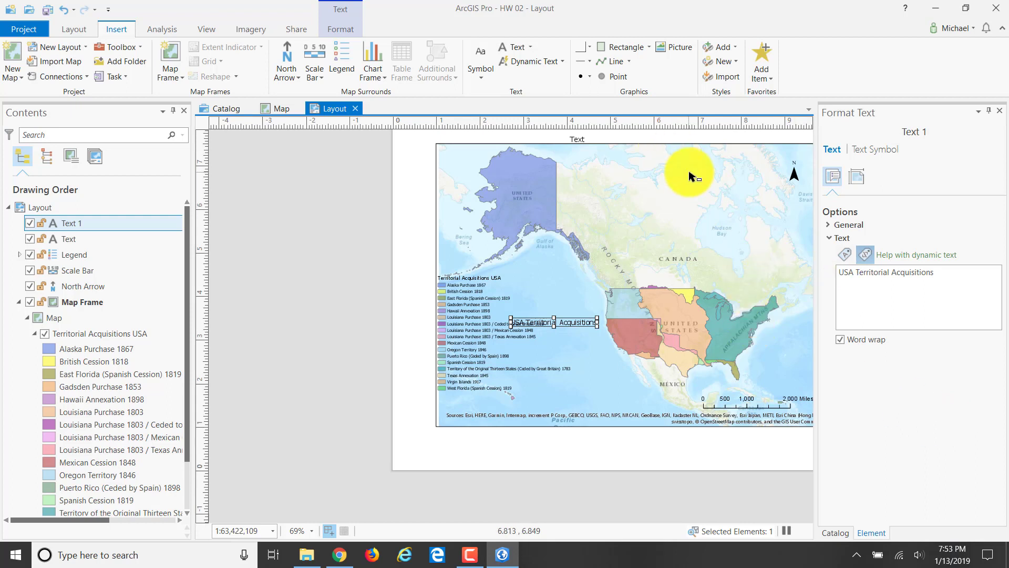
# Step: Delete the placeholder text element above the map frame
pyautogui.click(586, 139)
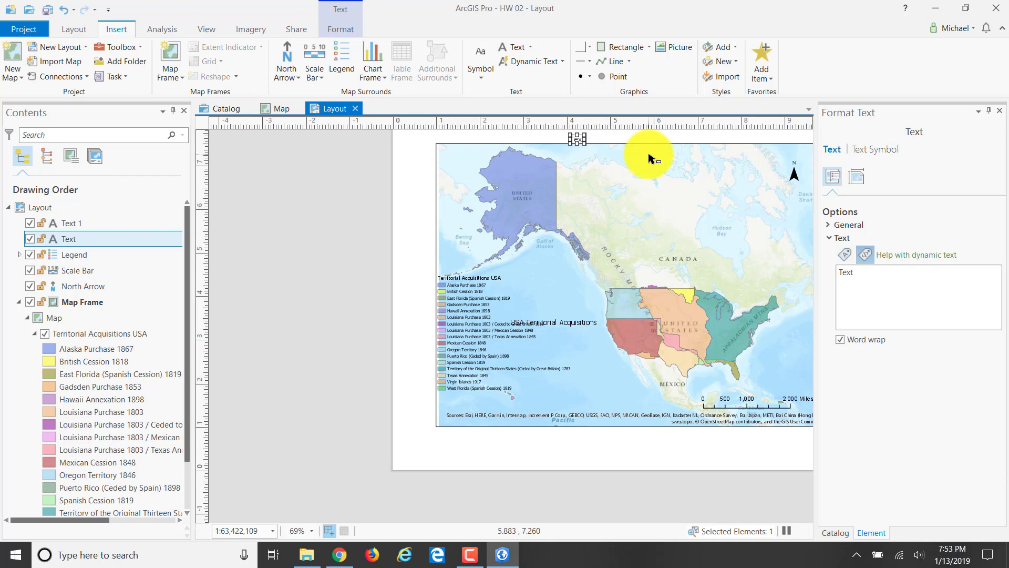
pyautogui.press('Delete')
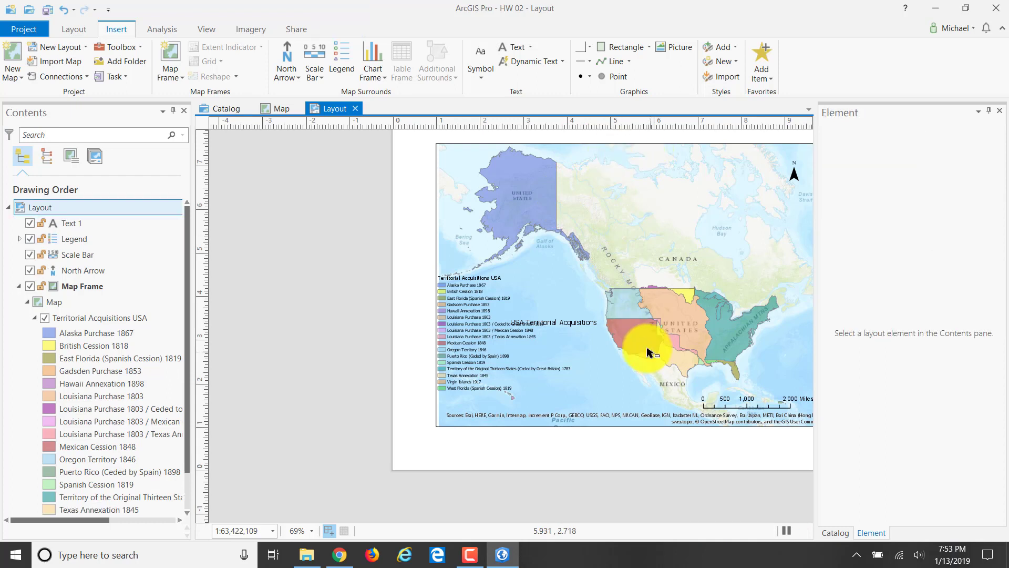
# Step: Try to move the pasted "USA Territorial Acquisitions" title upward on the layout, undoing each move
pyautogui.moveTo(586, 289); pyautogui.dragTo(547, 322)
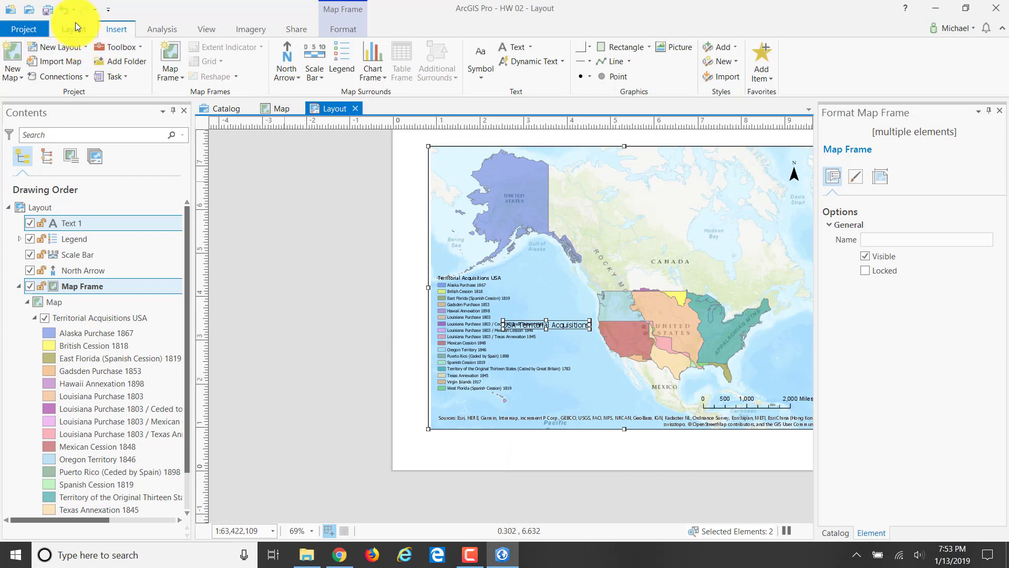
pyautogui.click(64, 11)
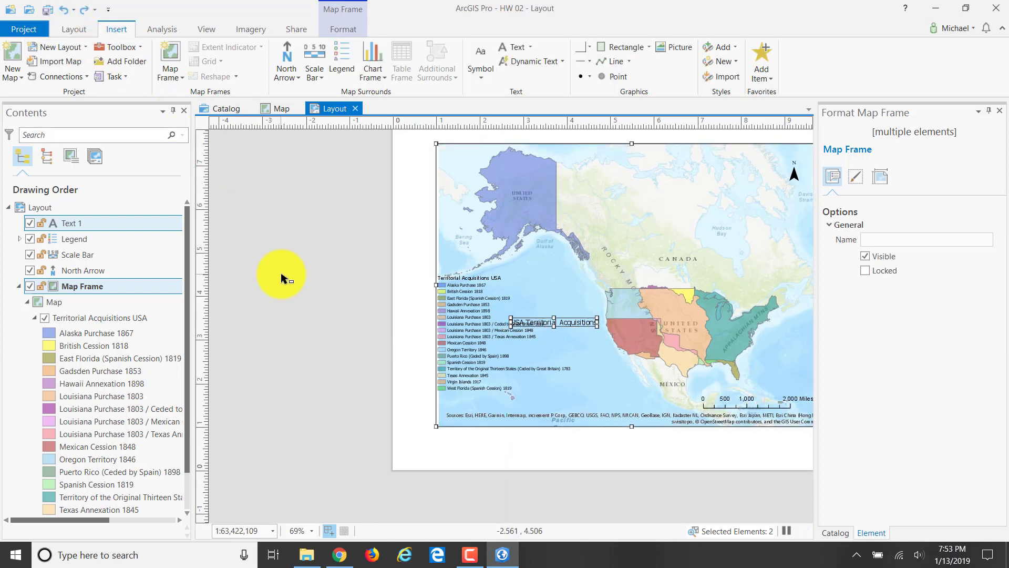
pyautogui.rightClick(413, 205)
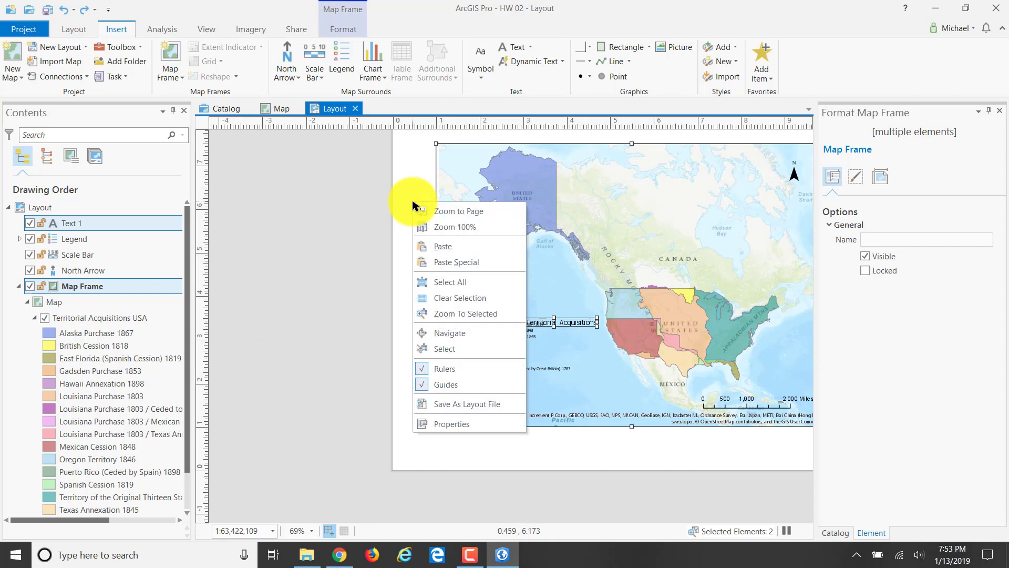
pyautogui.click(440, 211)
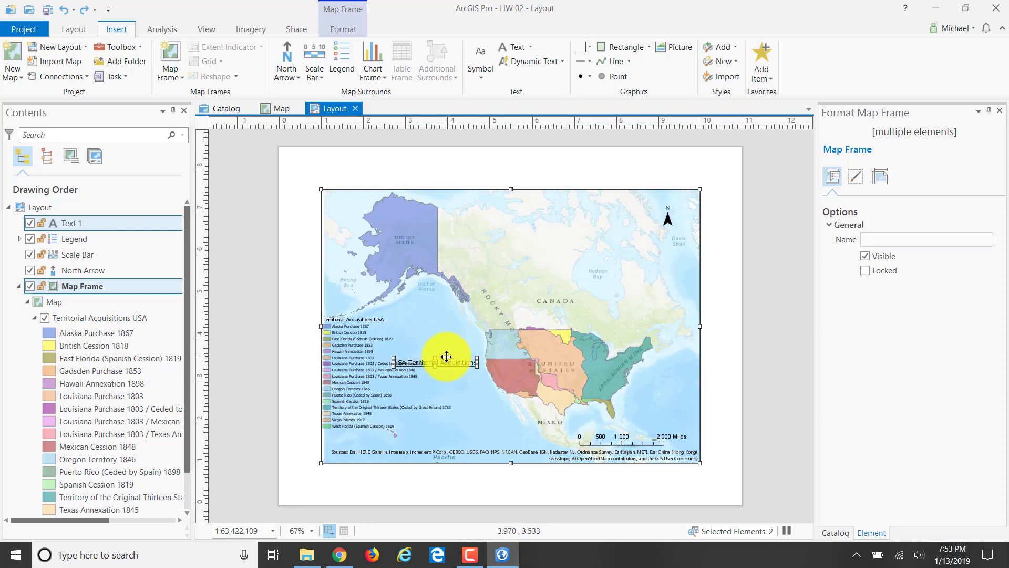
pyautogui.moveTo(446, 357); pyautogui.dragTo(447, 342)
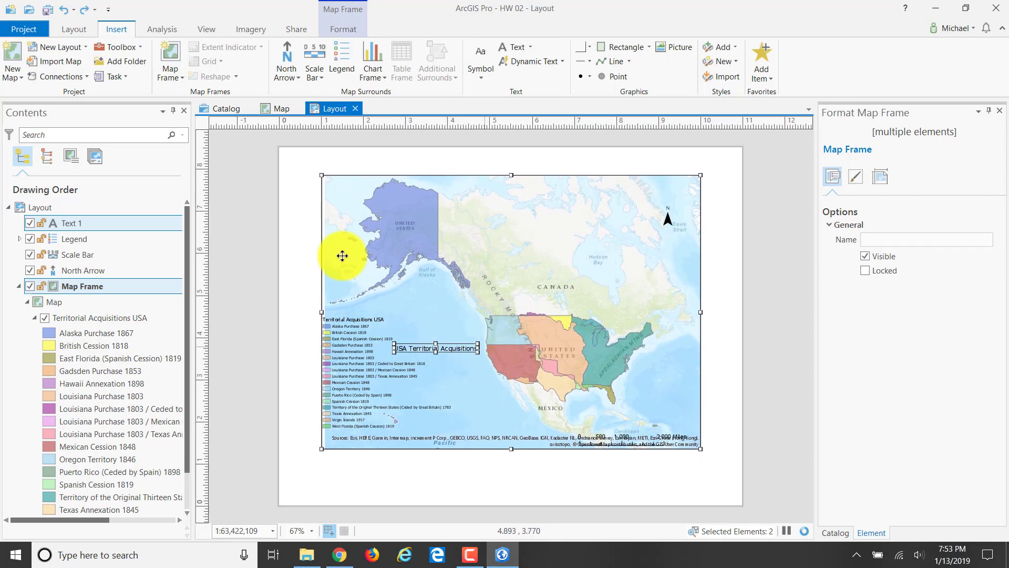
pyautogui.click(64, 9)
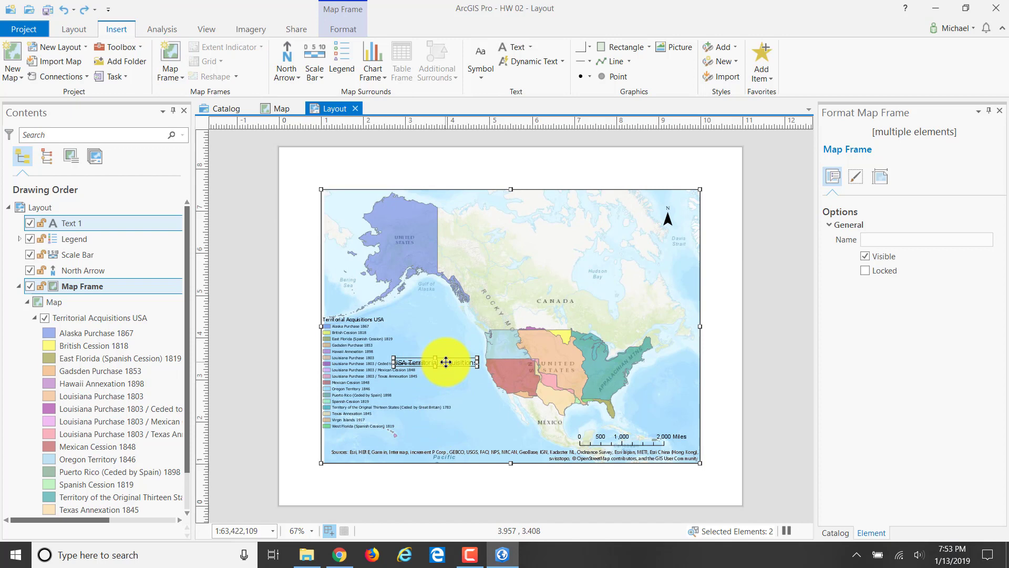
pyautogui.moveTo(446, 362); pyautogui.dragTo(450, 348)
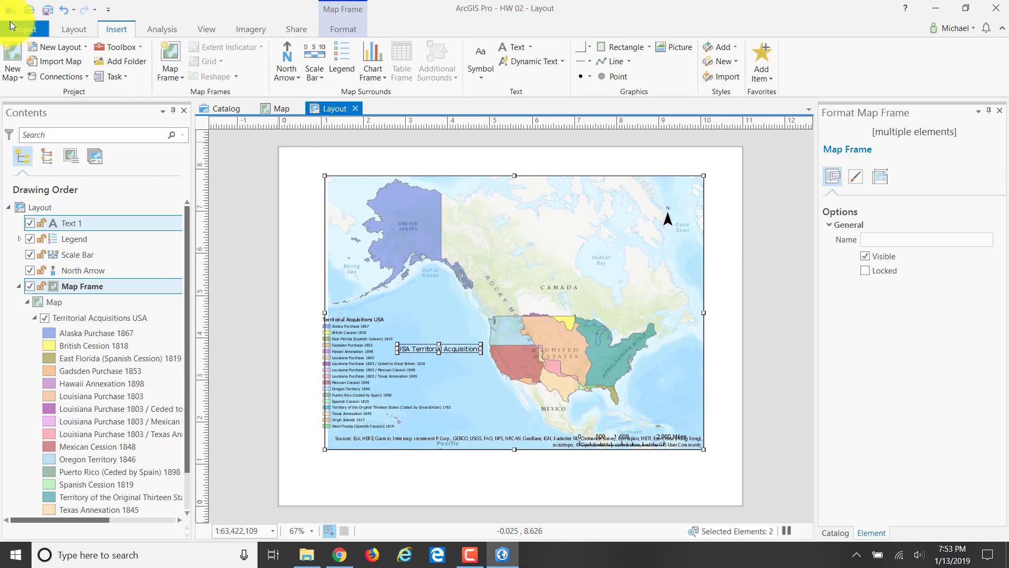
pyautogui.click(64, 10)
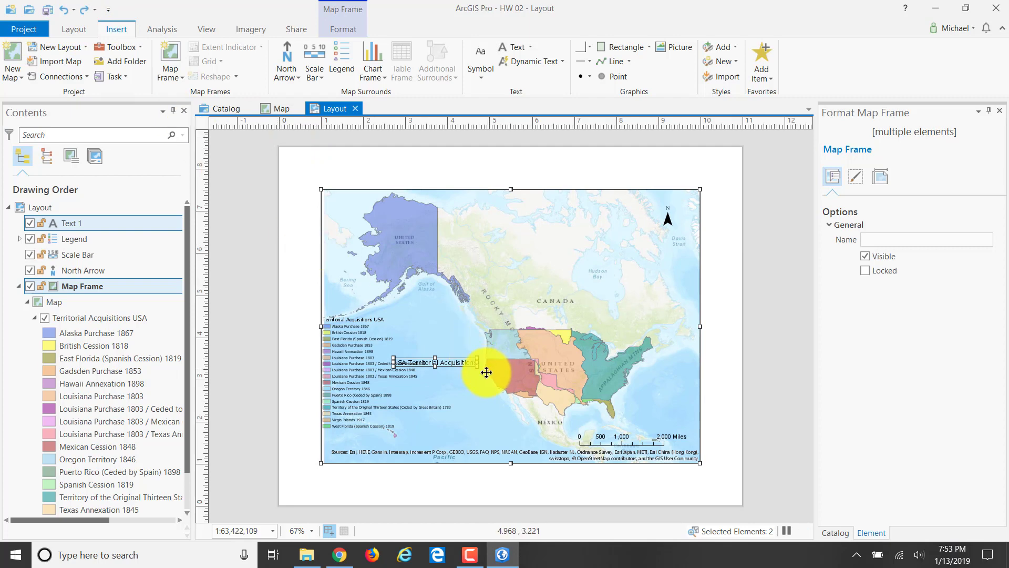
pyautogui.rightClick(455, 362)
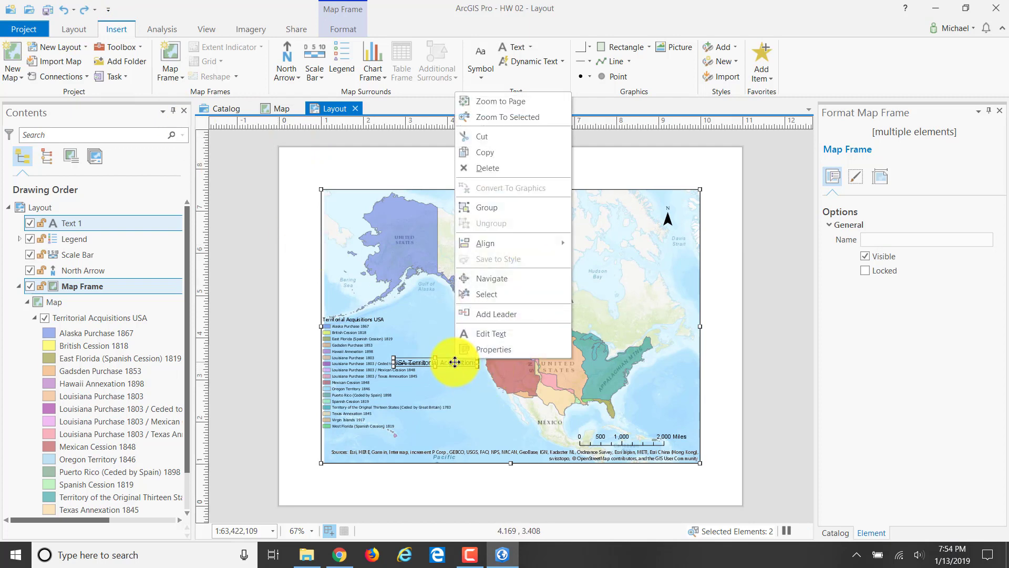
pyautogui.click(422, 357)
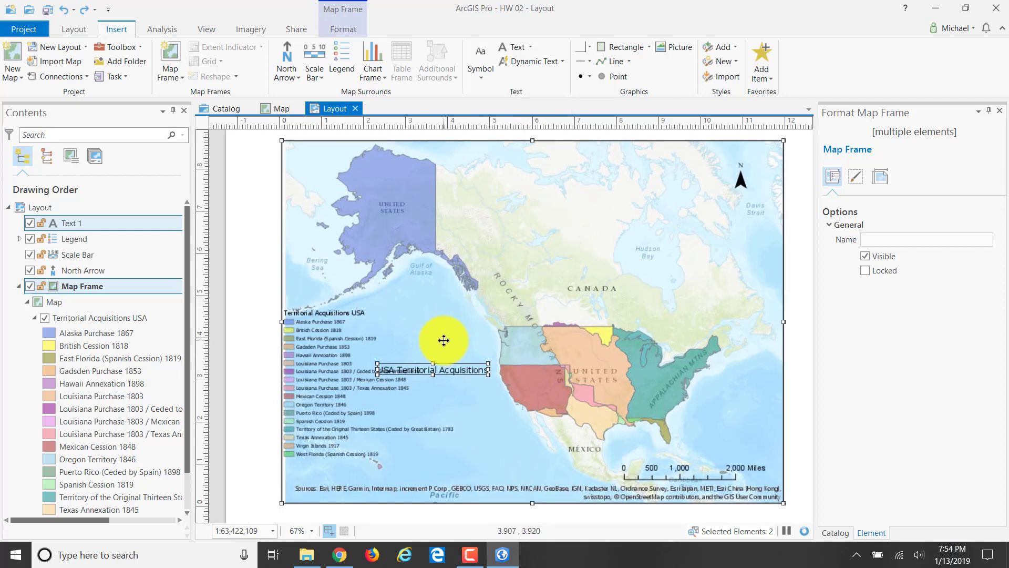
pyautogui.scroll(5, 443, 340)
pyautogui.moveTo(446, 389); pyautogui.dragTo(447, 366)
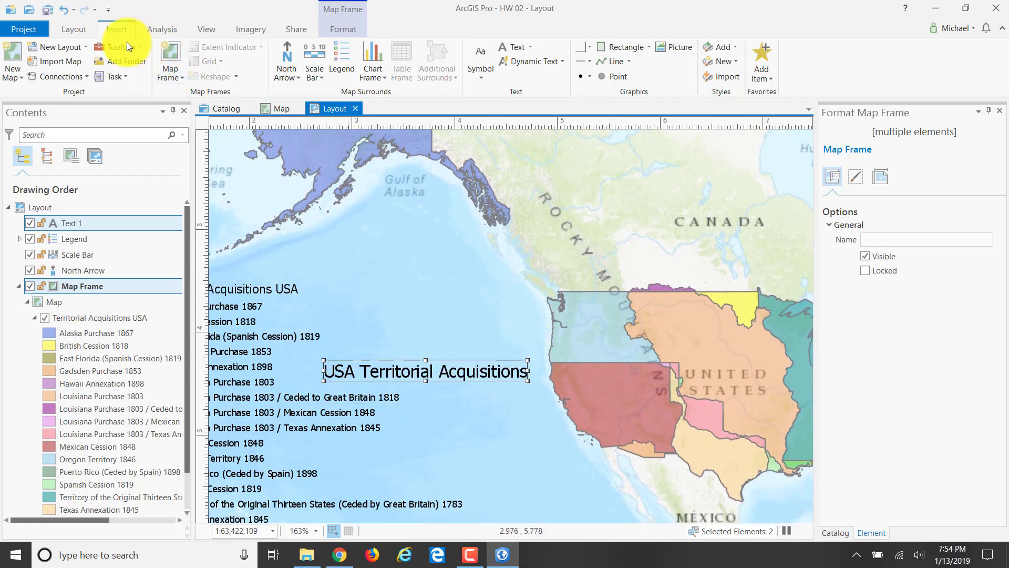
pyautogui.click(64, 8)
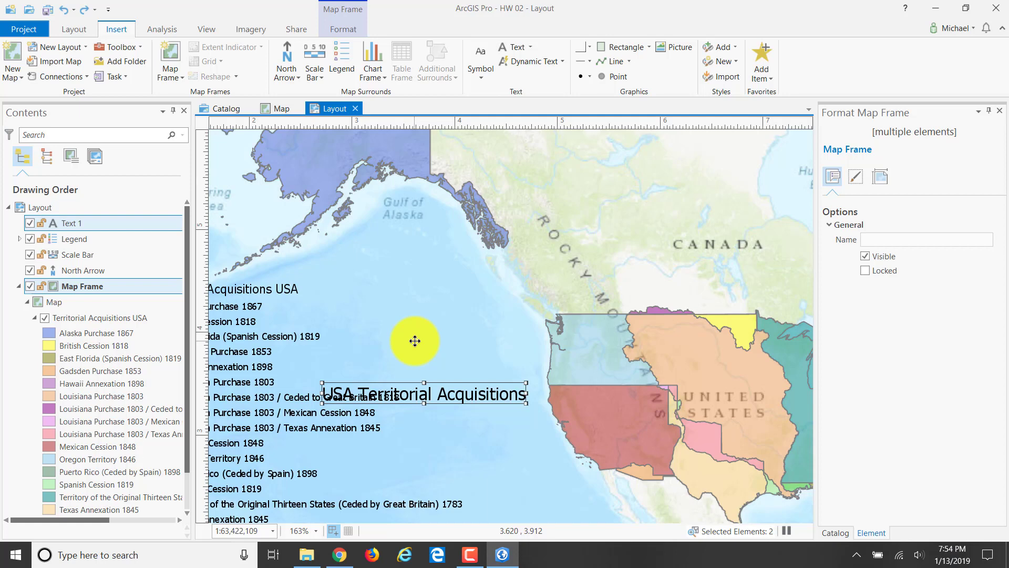
# Step: Delete the selected title and map frame while keeping the map surrounds, and undo the deletion
pyautogui.press('Delete')
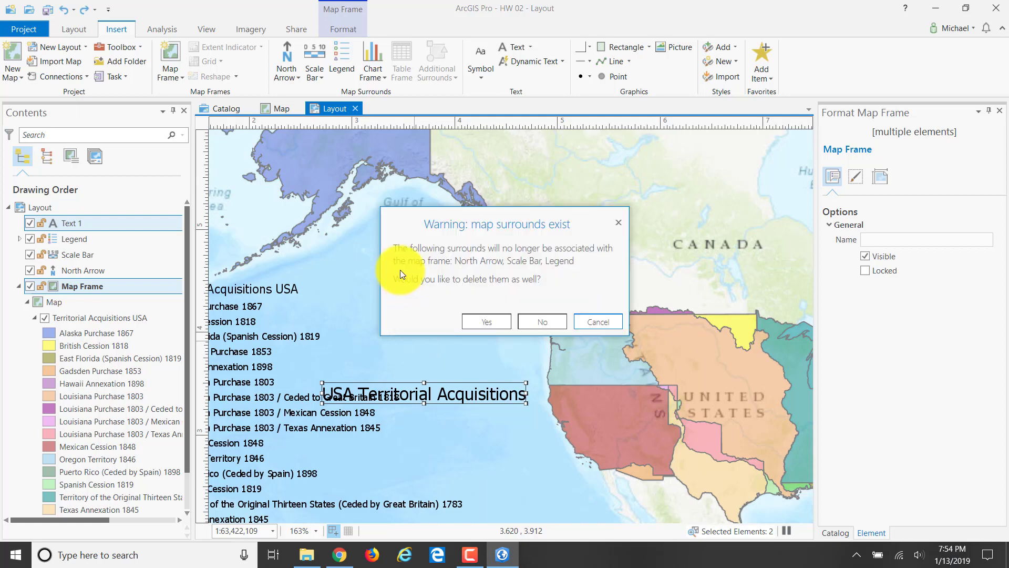
pyautogui.click(544, 321)
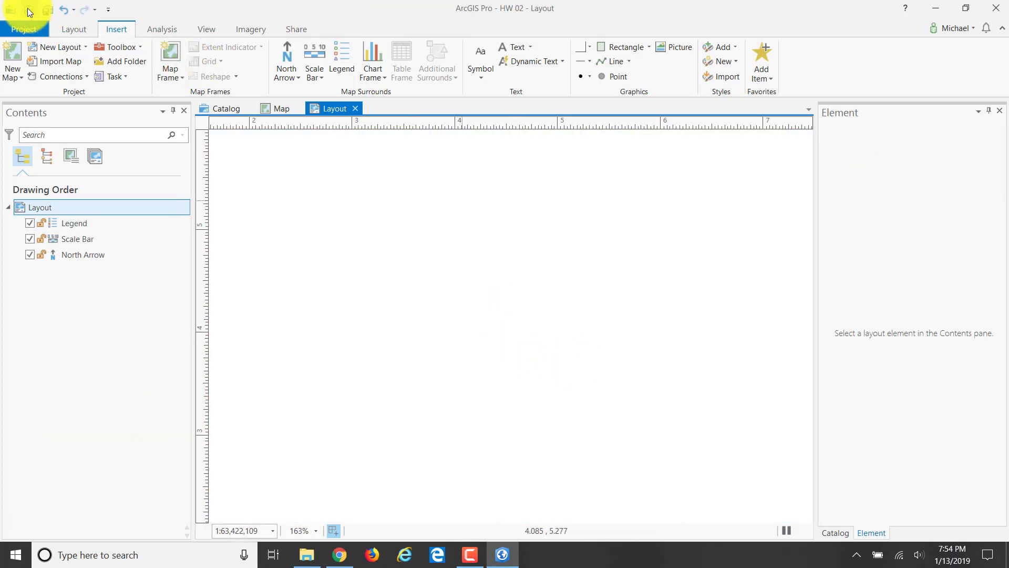
pyautogui.click(64, 9)
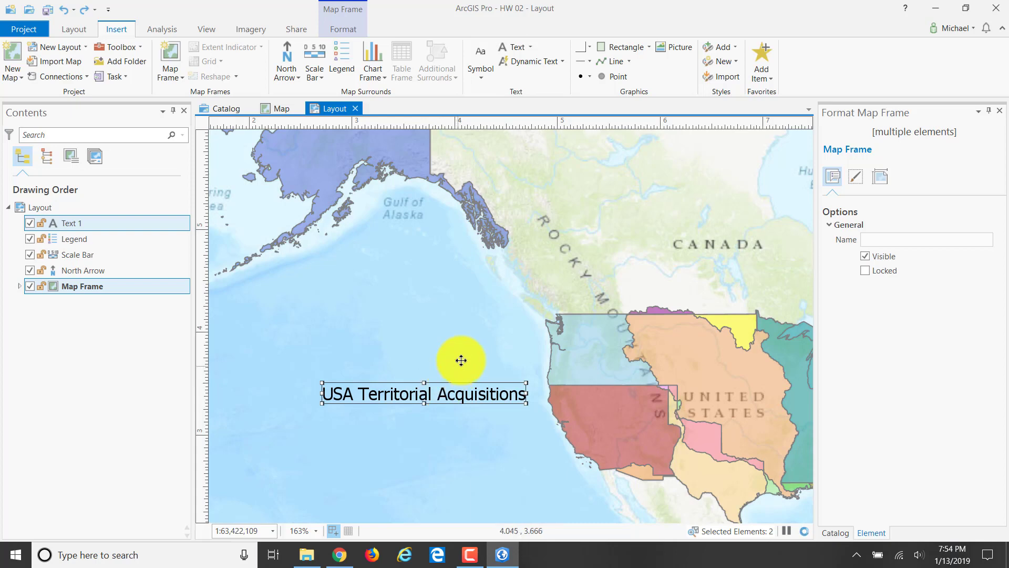
# Step: Select only the pasted "USA Territorial Acquisitions" title overlapping the map and delete it
pyautogui.scroll(-2, 457, 379)
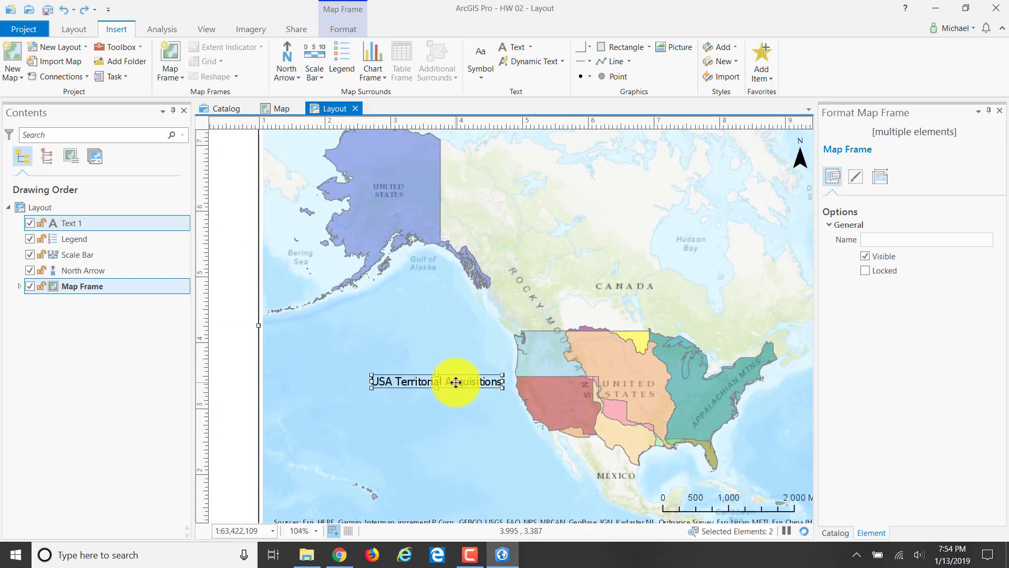
pyautogui.click(456, 382)
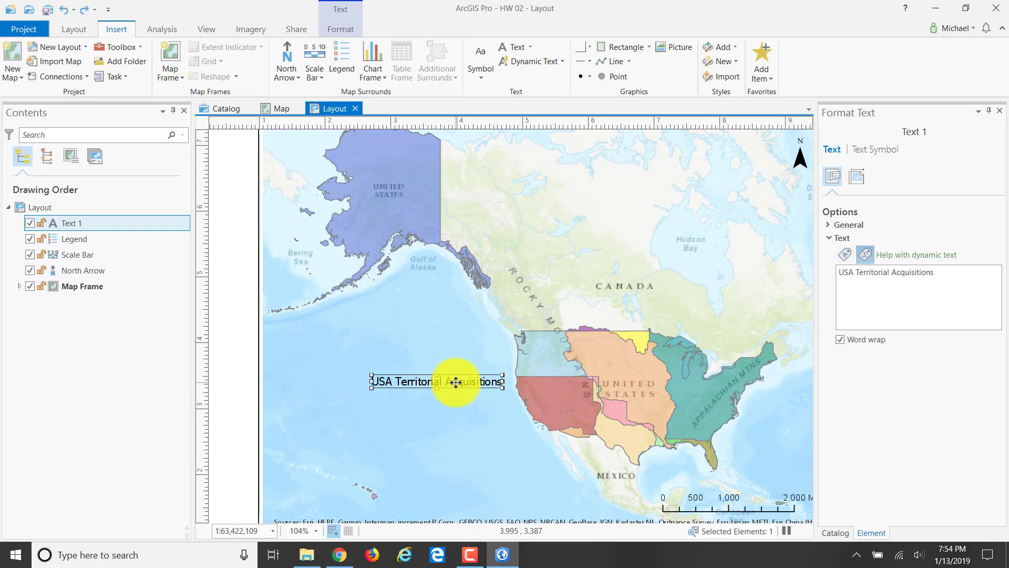
pyautogui.press('Delete')
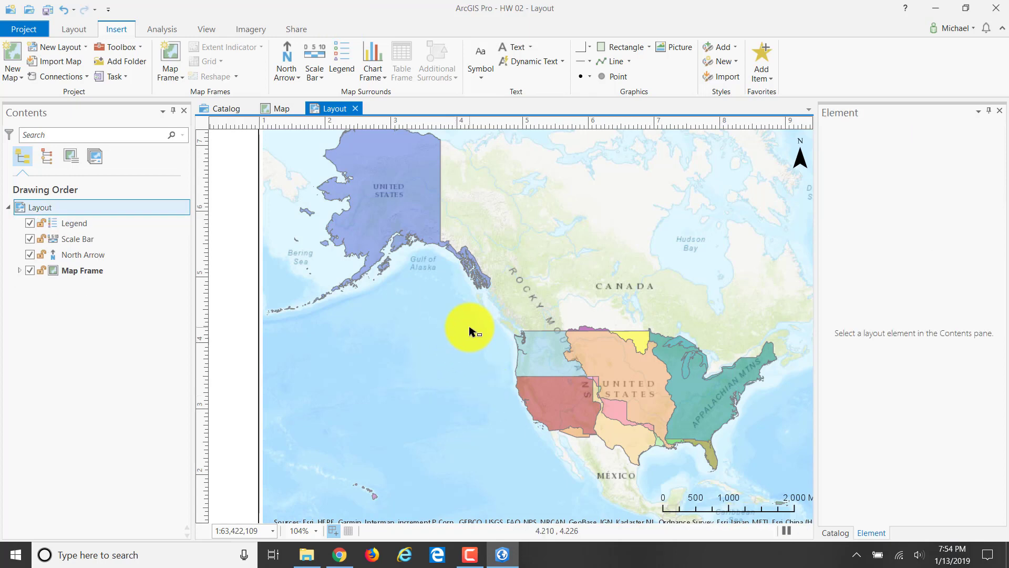
# Step: Insert a text element in the page margin above the map frame and set its text to "USA Territorial Acquisitions"
pyautogui.rightClick(463, 266)
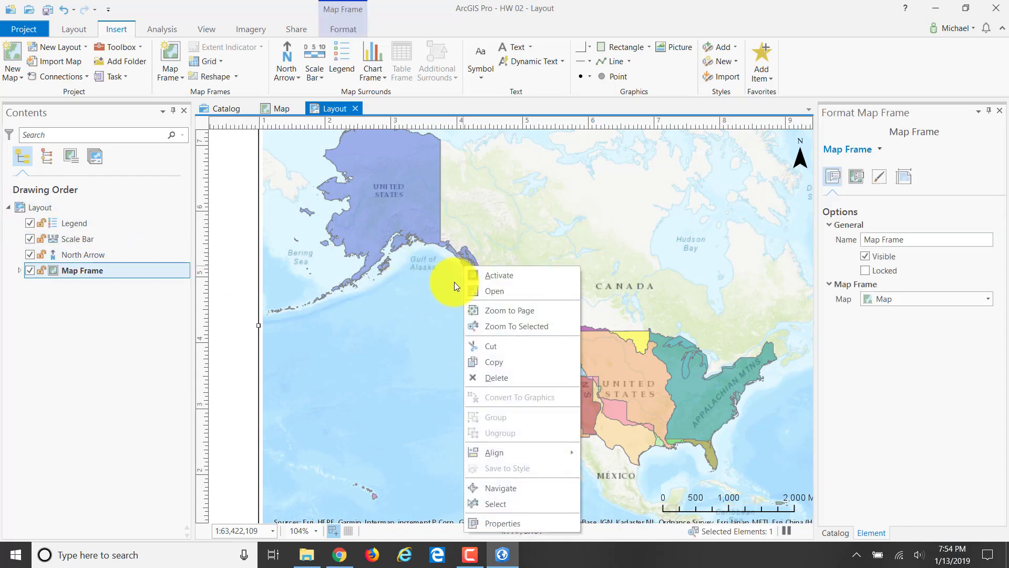
pyautogui.click(494, 310)
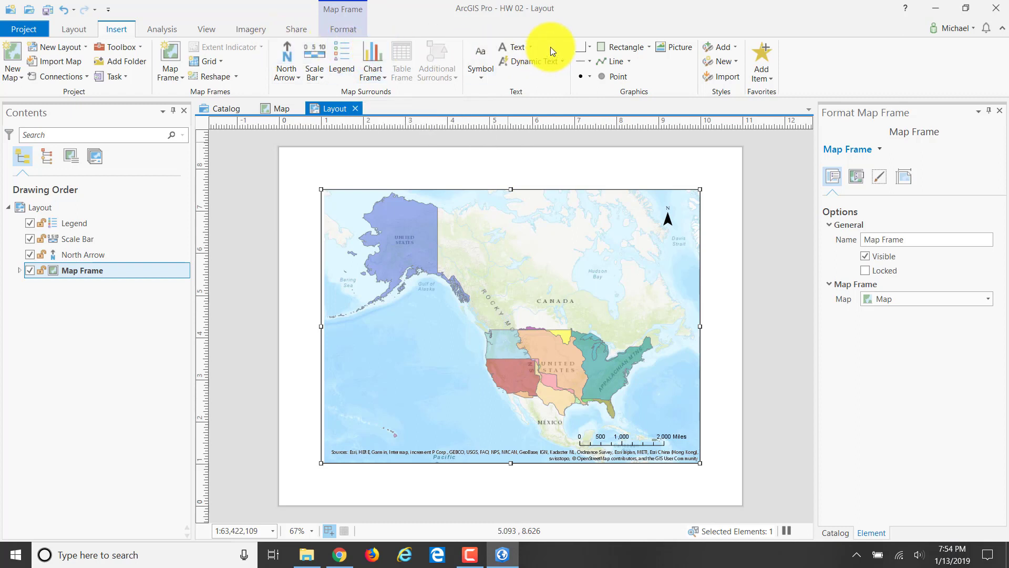
pyautogui.click(516, 46)
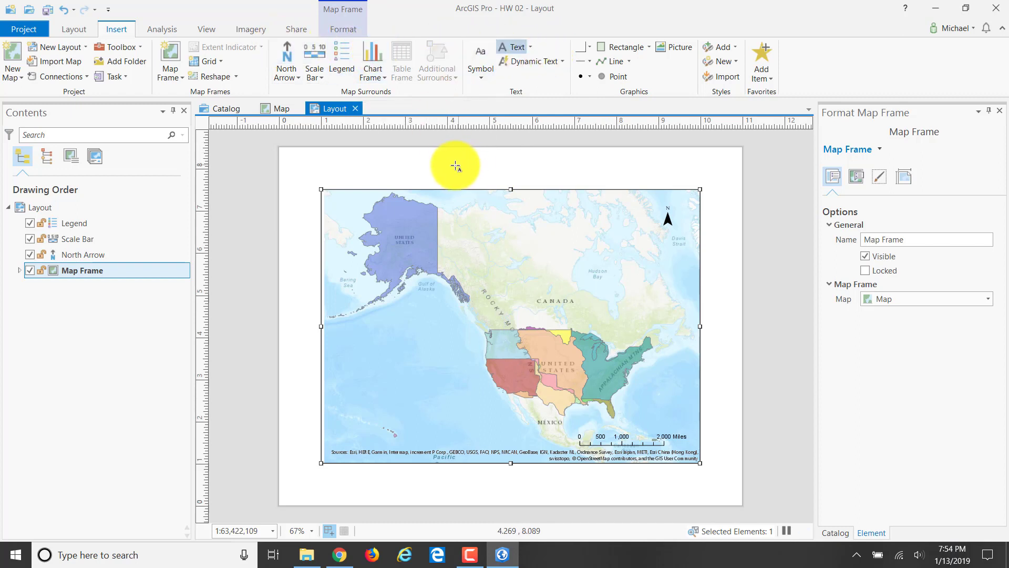
pyautogui.click(439, 162)
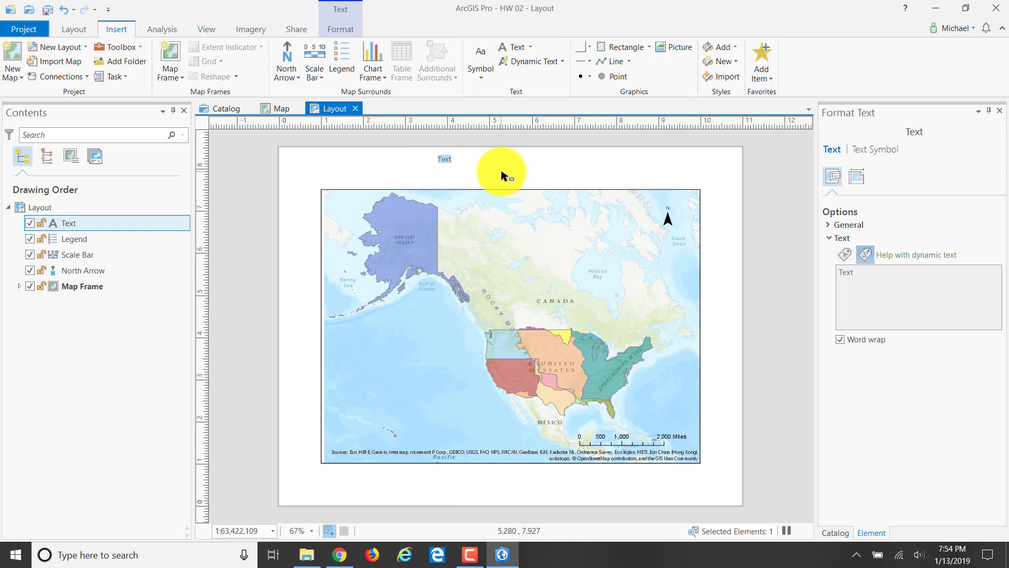
pyautogui.click(853, 272)
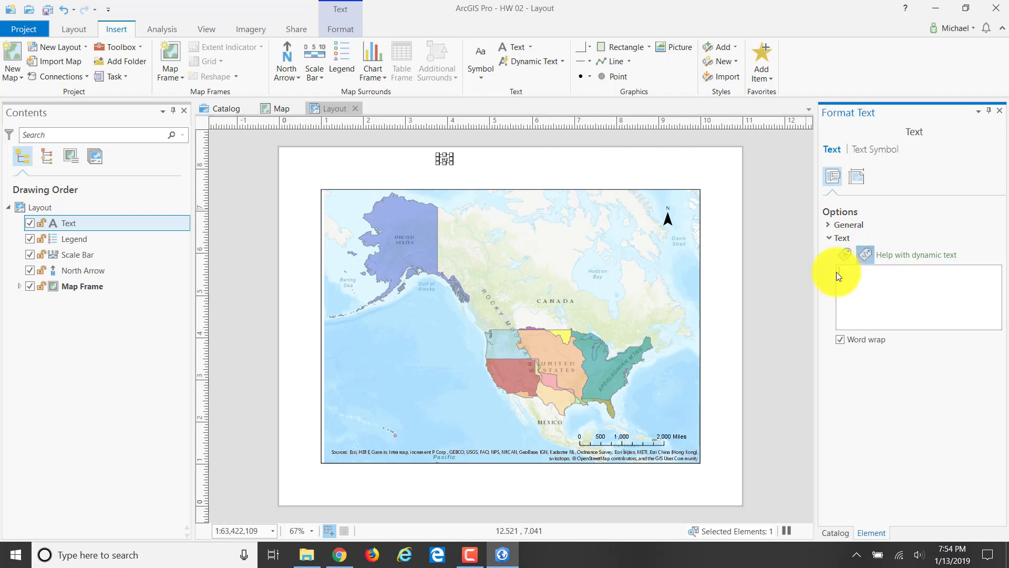
pyautogui.write('USA Territorial Acquisitions')
pyautogui.click(701, 178)
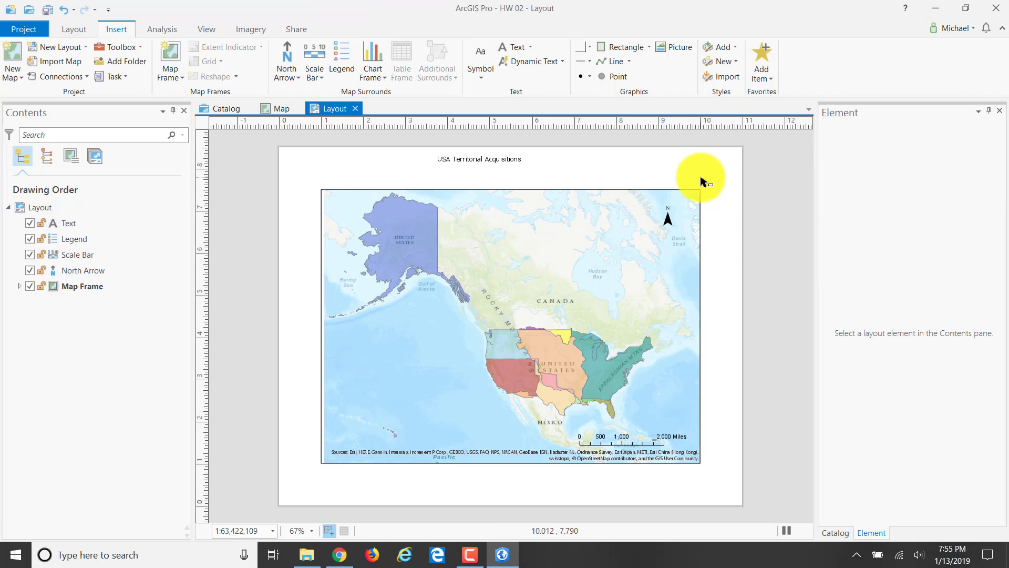
# Step: Move the "USA Territorial Acquisitions" title down to just above the map frame's upper edge, near the middle
pyautogui.click(517, 158)
pyautogui.moveTo(496, 161); pyautogui.dragTo(516, 175)
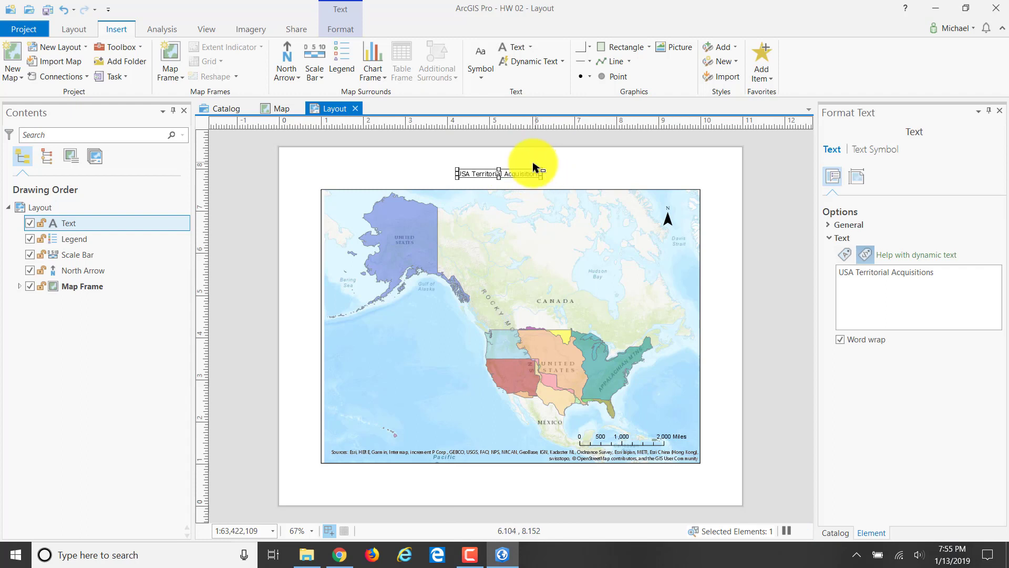
pyautogui.moveTo(526, 172); pyautogui.dragTo(523, 182)
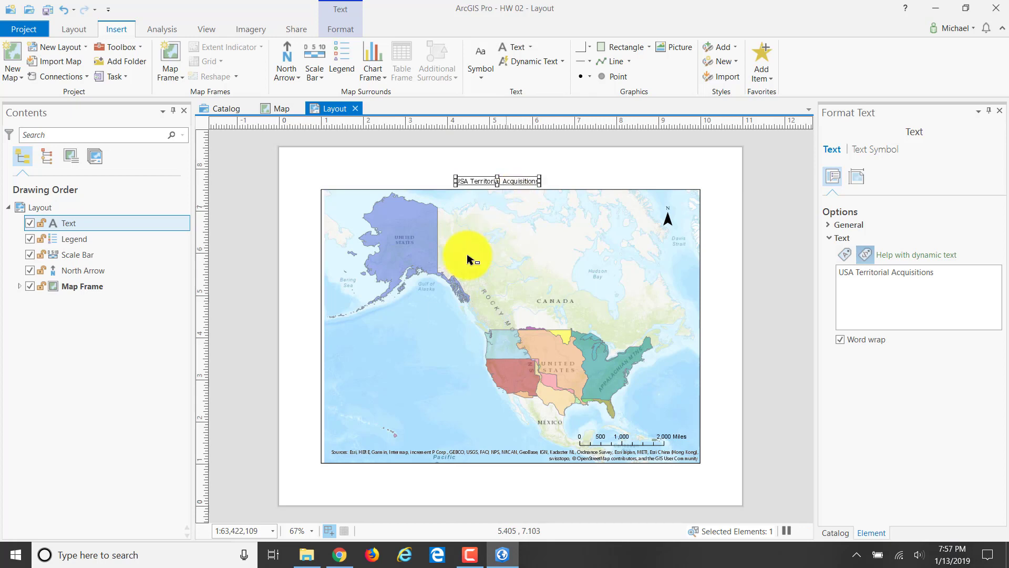
# Step: Check the HW 02: ArcGIS Pro assignment in Chrome, return to ArcGIS Pro, and insert a legend in the map frame's lower-left corner
pyautogui.click(341, 556)
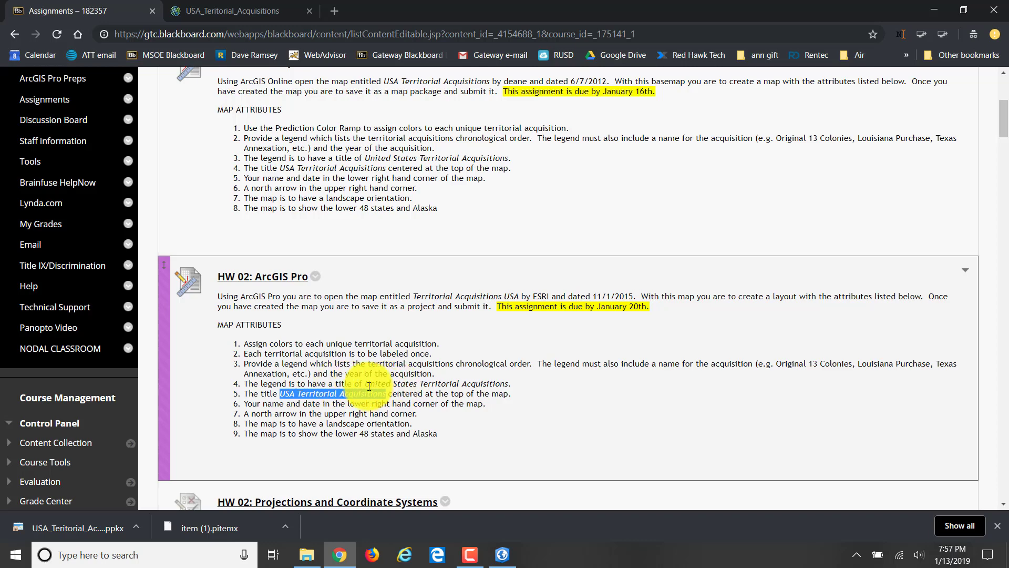
pyautogui.click(497, 558)
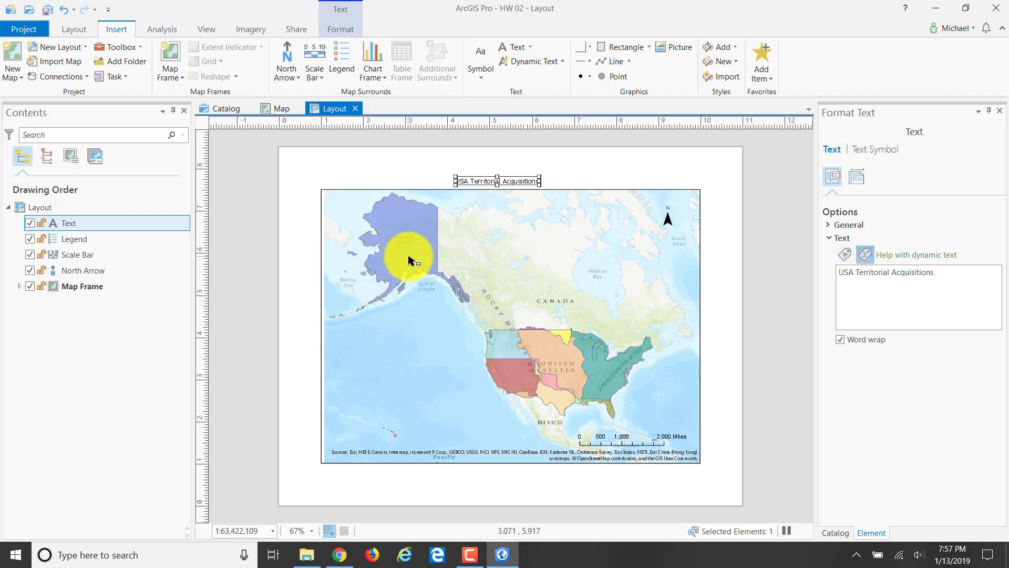
pyautogui.click(343, 53)
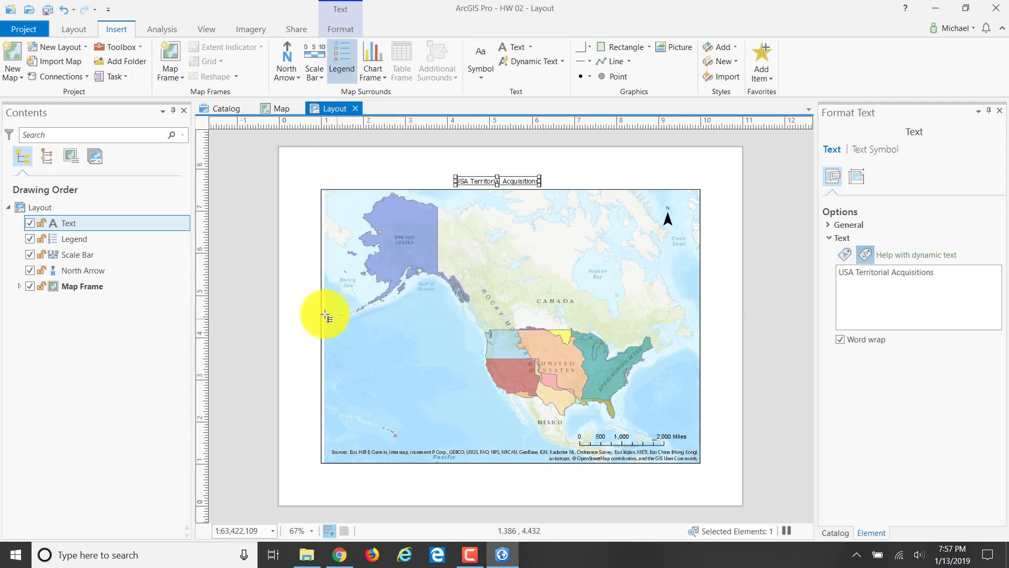
pyautogui.moveTo(321, 316); pyautogui.dragTo(454, 462)
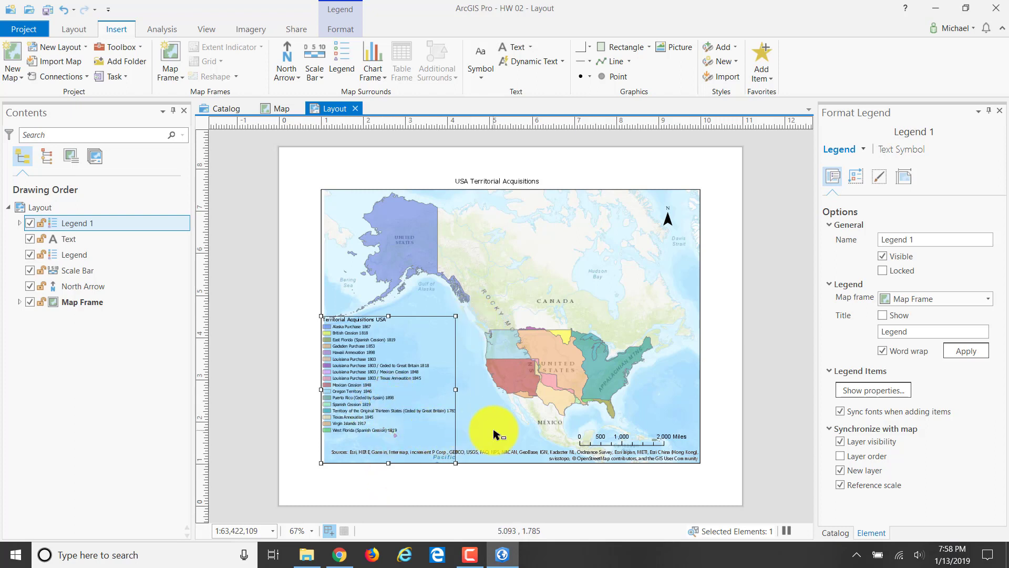
pyautogui.click(476, 420)
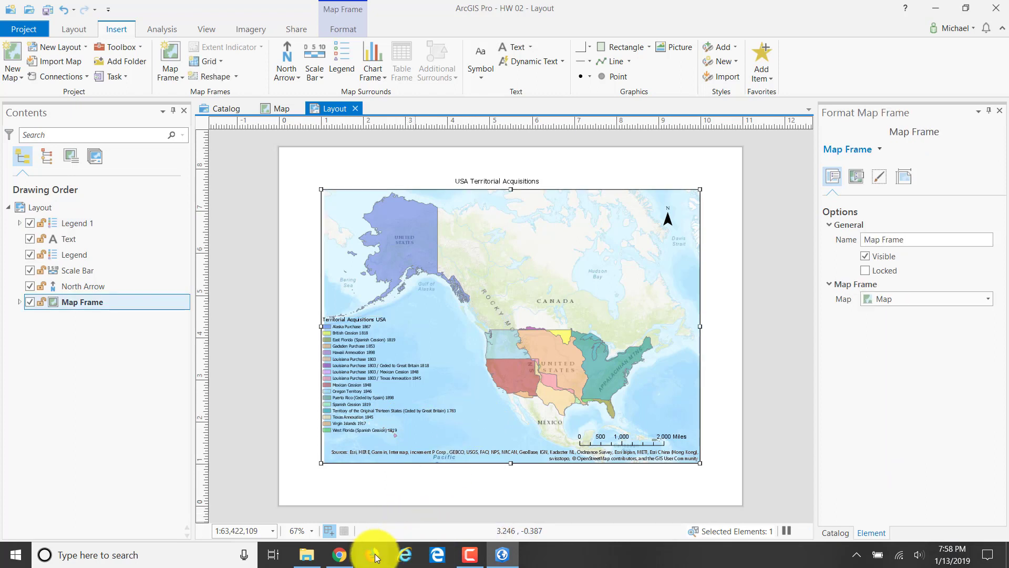
# Step: Check the HW 02 legend title requirement in Chrome, return to ArcGIS Pro, and rename the map's acquisitions layer "United States Territorial Acquisitions"
pyautogui.click(339, 555)
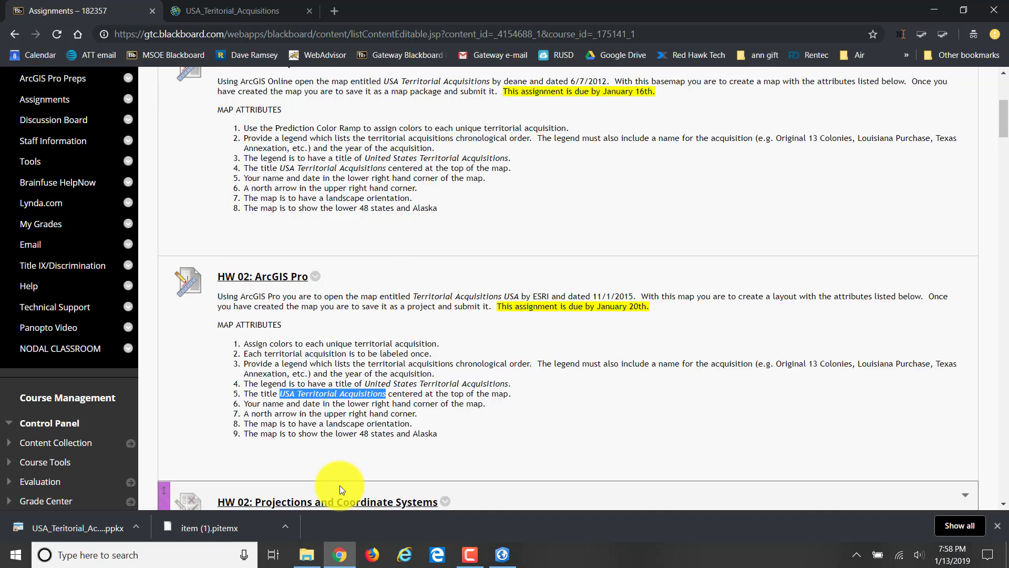
pyautogui.click(502, 550)
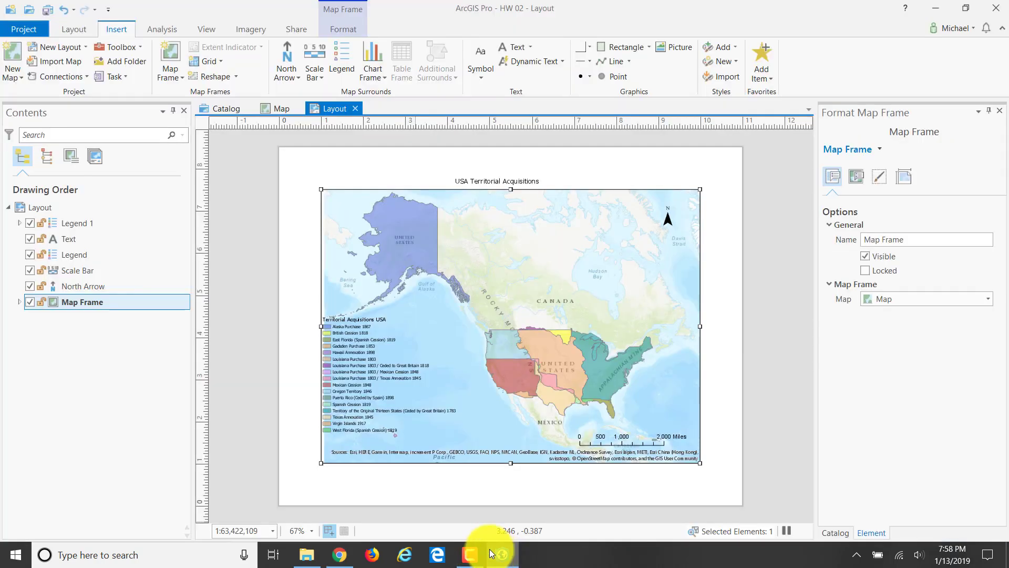
pyautogui.click(283, 108)
pyautogui.click(78, 243)
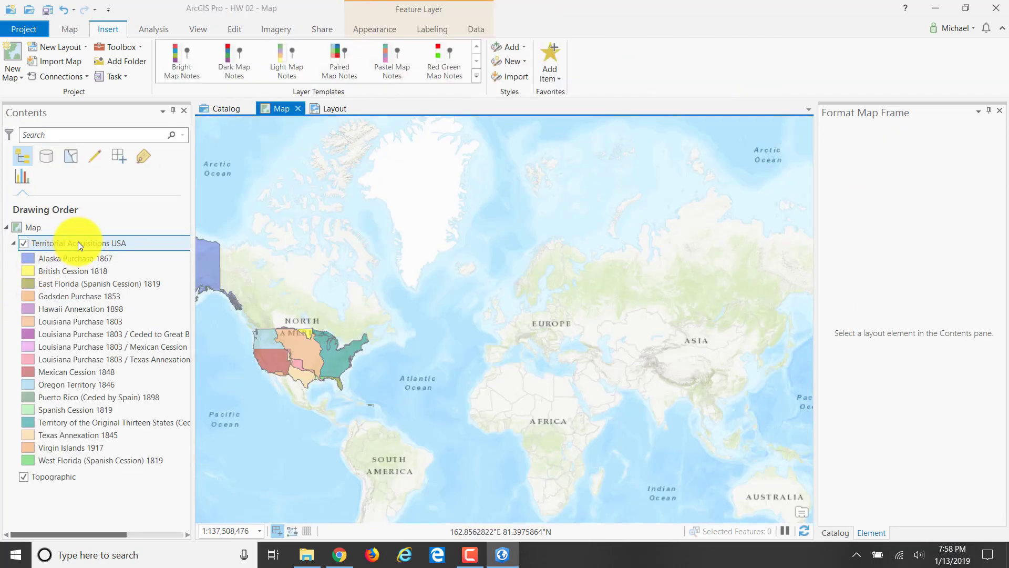
pyautogui.rightClick(78, 241)
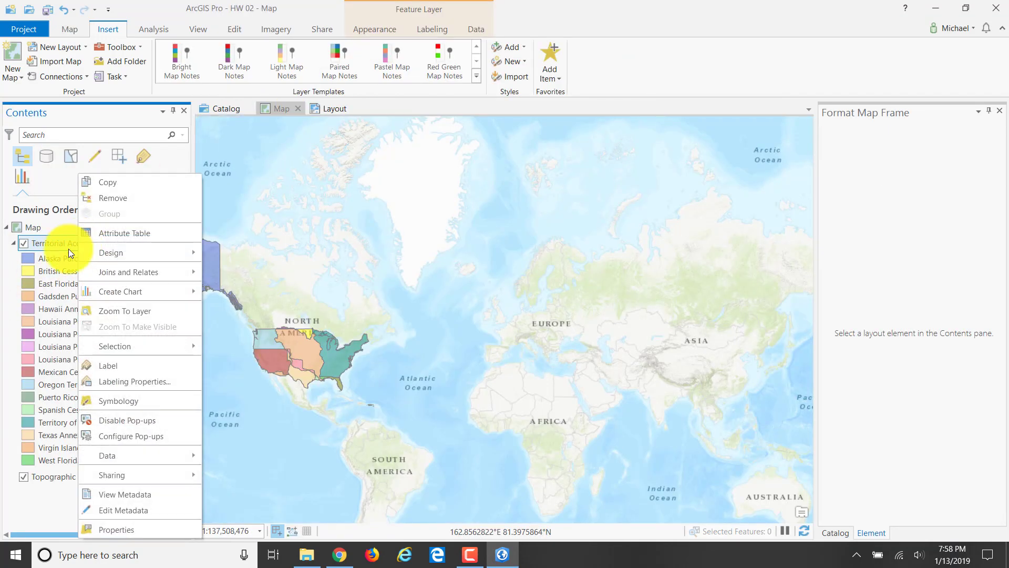
pyautogui.click(65, 241)
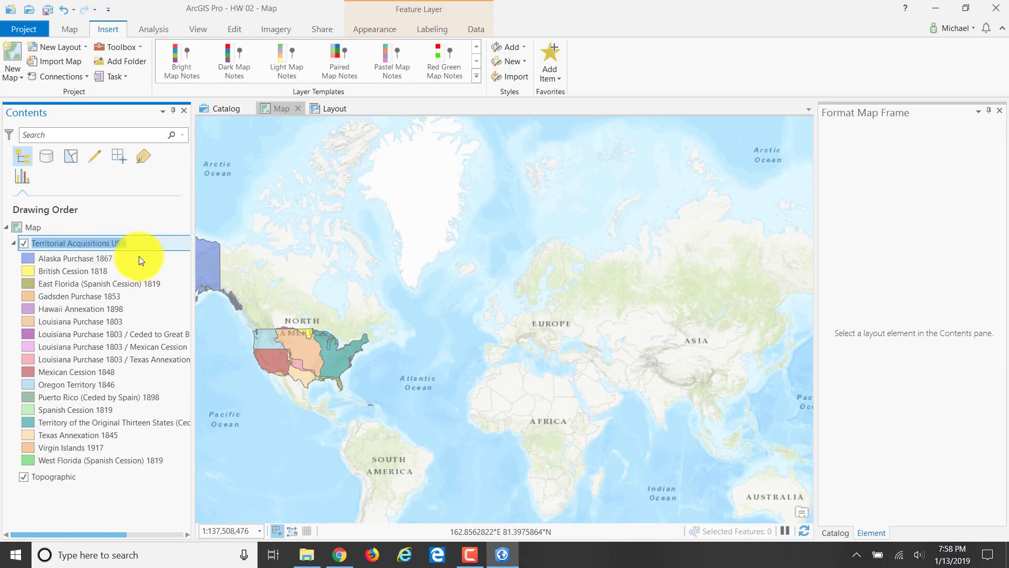
pyautogui.write('U')
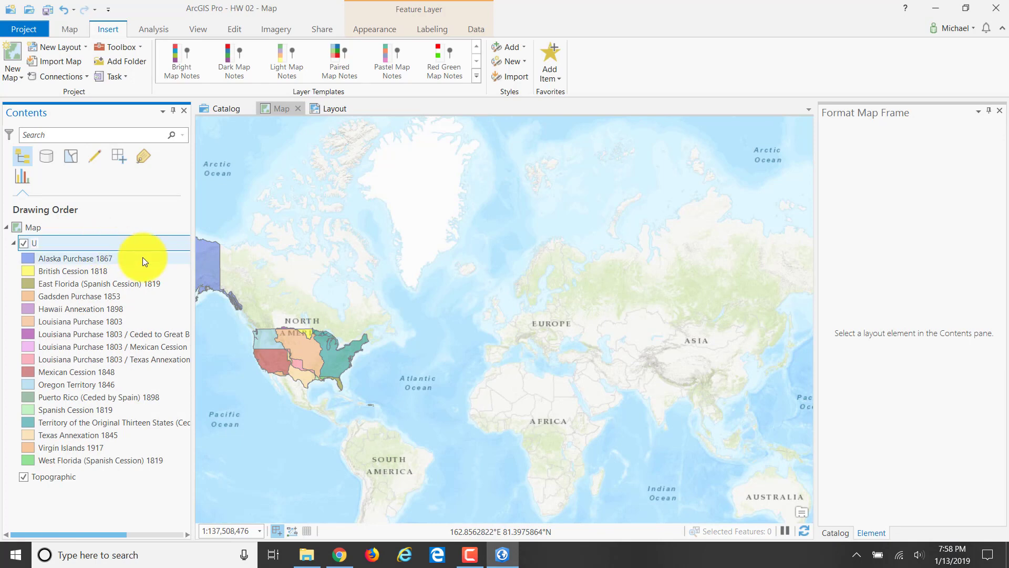
pyautogui.write('nited States Territorial Acquisitions')
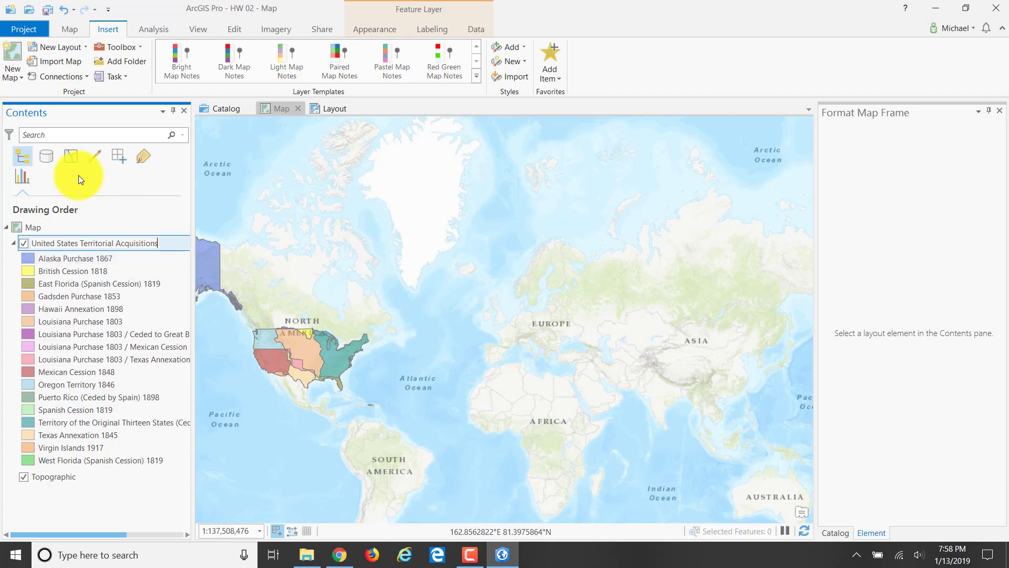
pyautogui.click(122, 226)
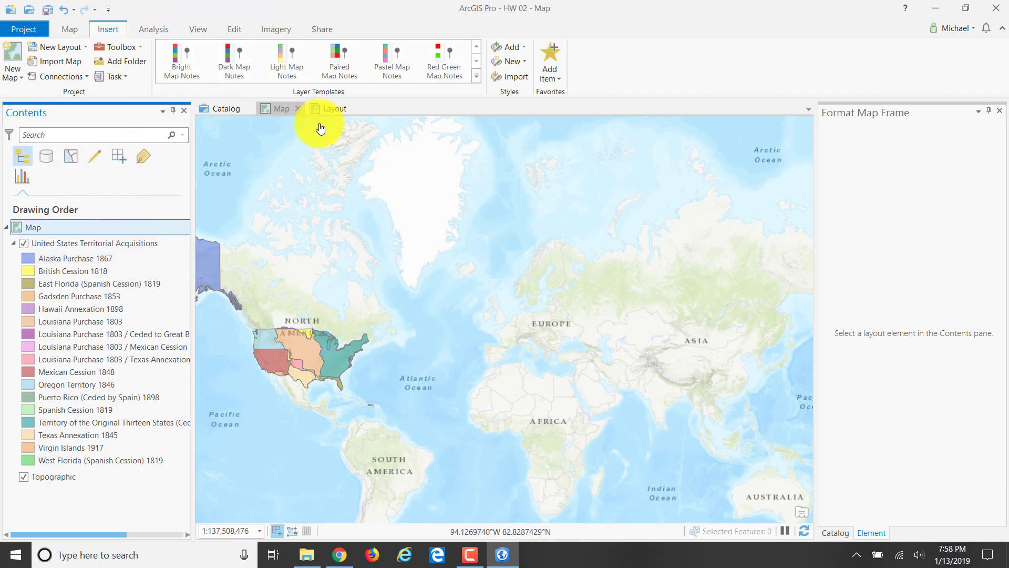
# Step: Examine the legend title and entries in the layout, and compare them with the HW 02: ArcGIS Pro requirements in Chrome
pyautogui.click(330, 108)
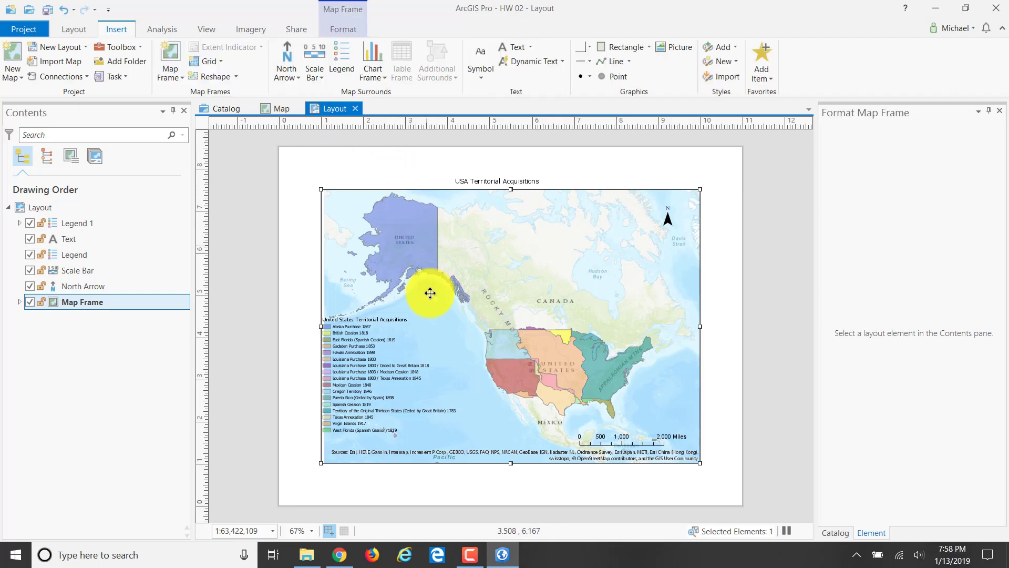
pyautogui.scroll(5, 432, 297)
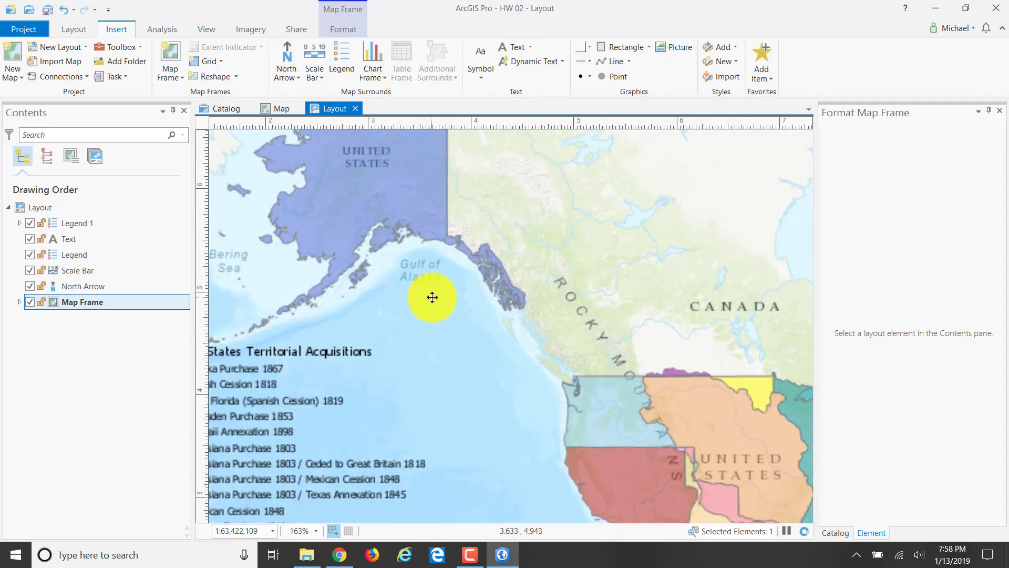
pyautogui.scroll(-2, 432, 297)
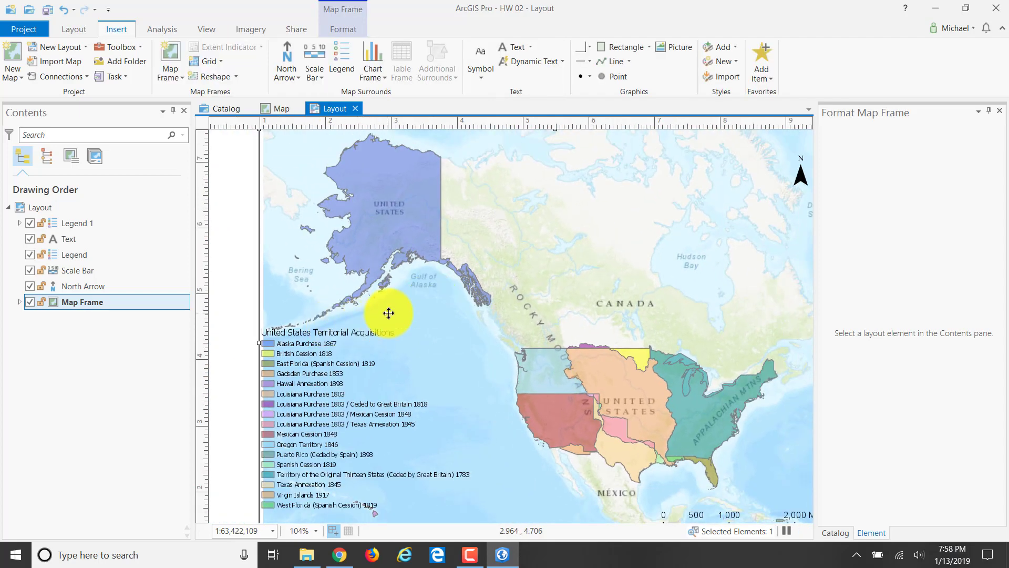
pyautogui.scroll(-3, 405, 247)
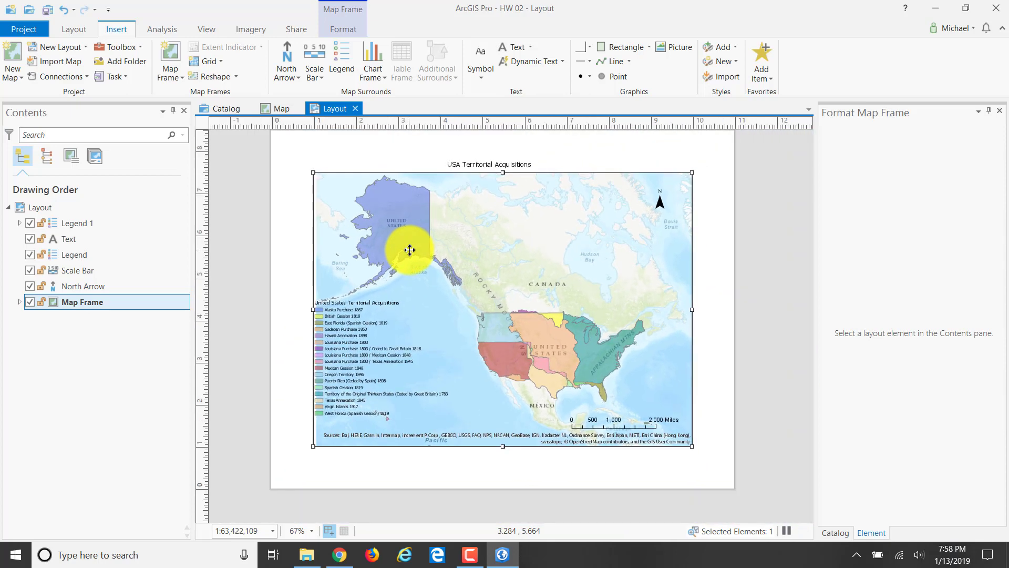
pyautogui.click(339, 554)
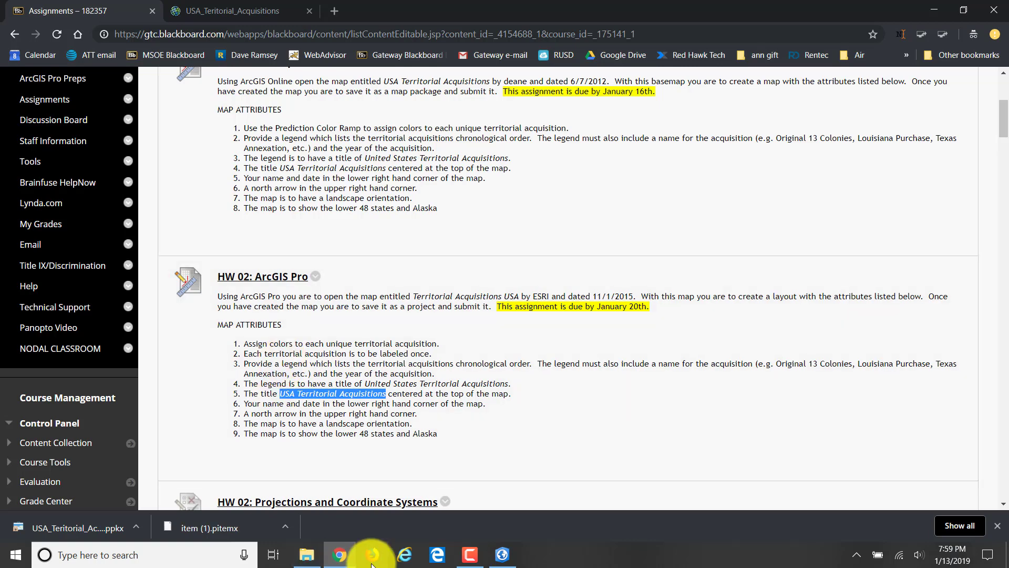
pyautogui.click(502, 554)
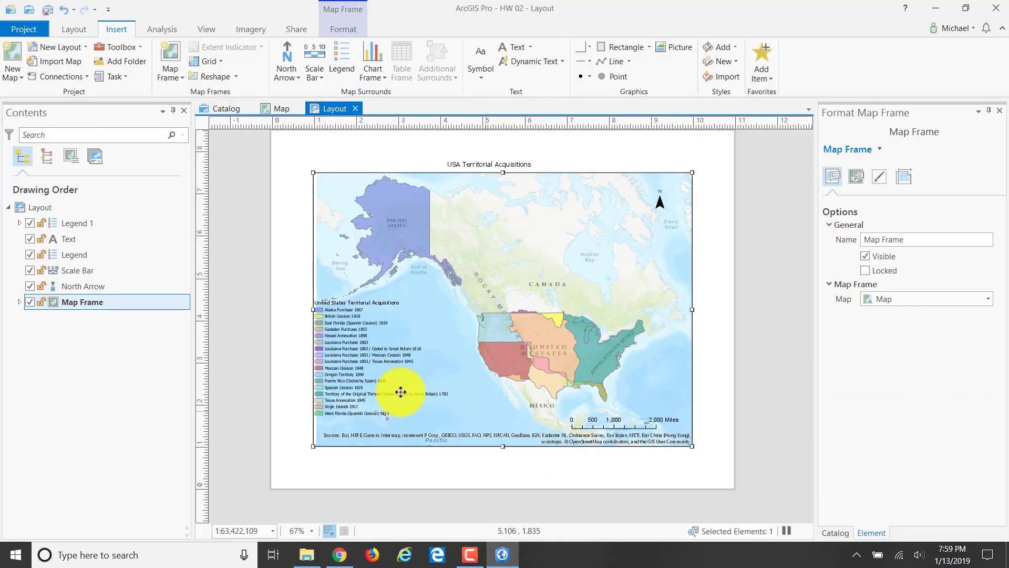
pyautogui.scroll(2, 386, 381)
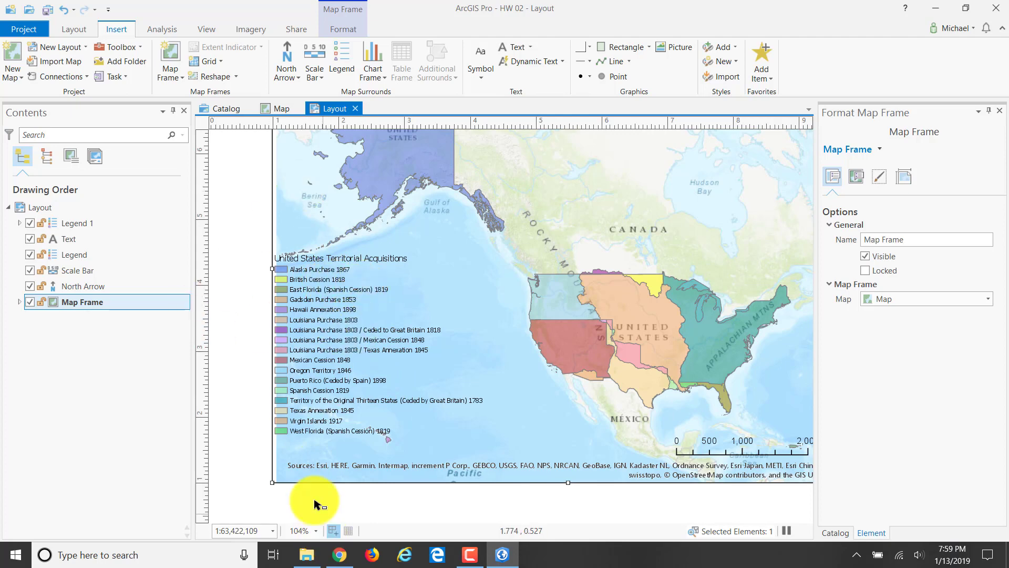
# Step: In the map, open the symbology of the United States Territorial Acquisitions layer and widen its pane to read the classes
pyautogui.click(269, 108)
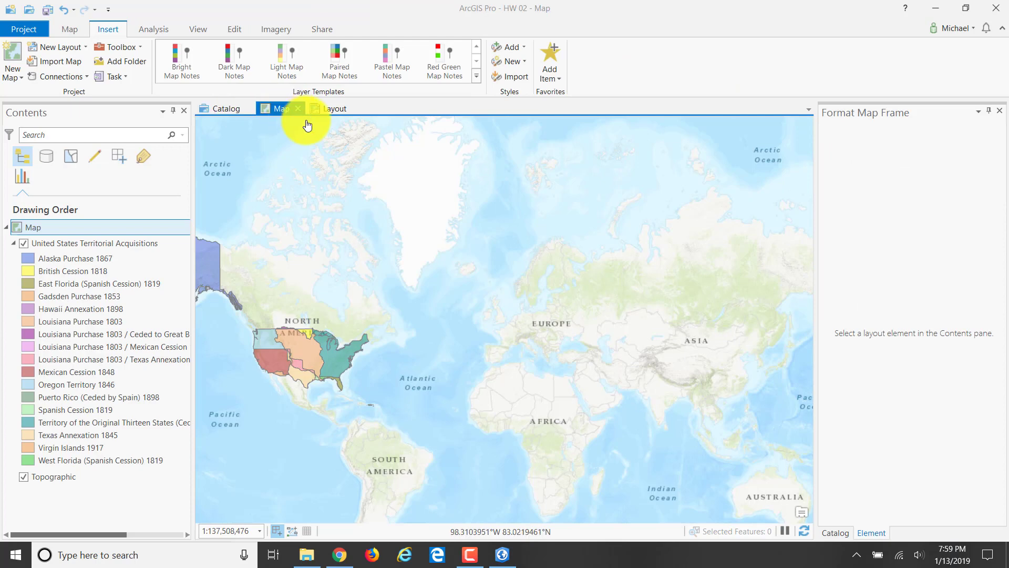
pyautogui.rightClick(116, 243)
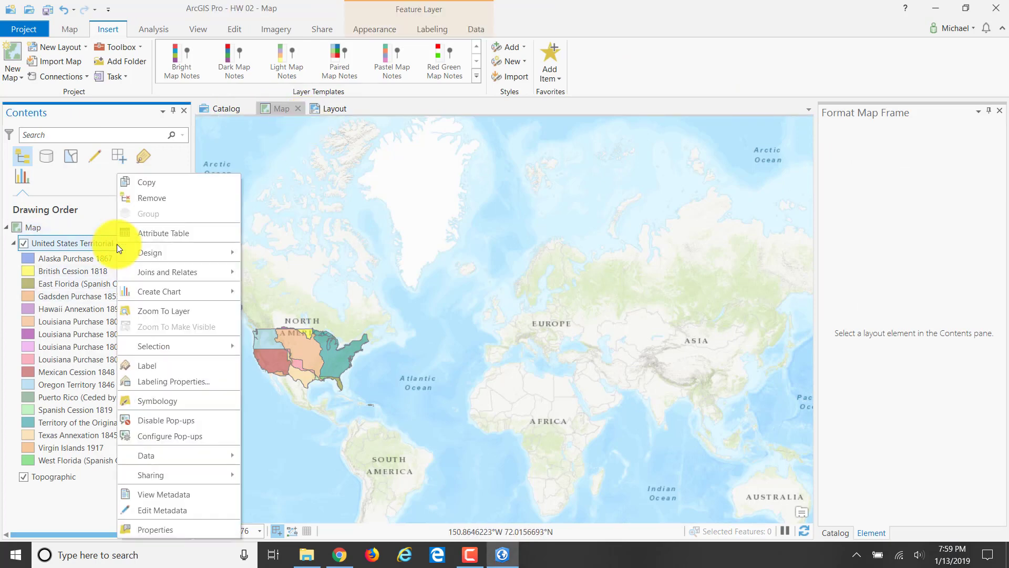
pyautogui.click(168, 394)
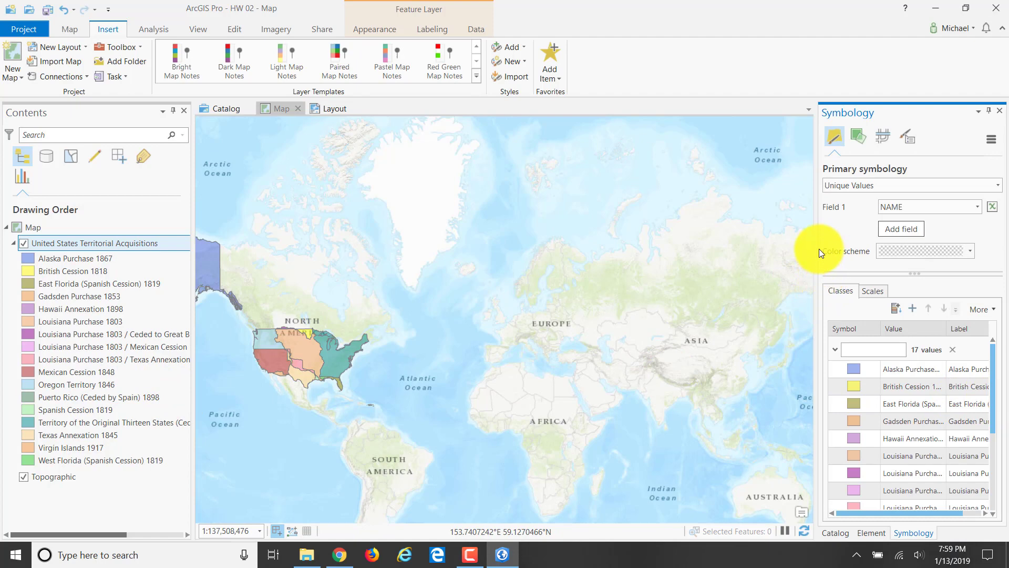
pyautogui.moveTo(816, 250); pyautogui.dragTo(734, 263)
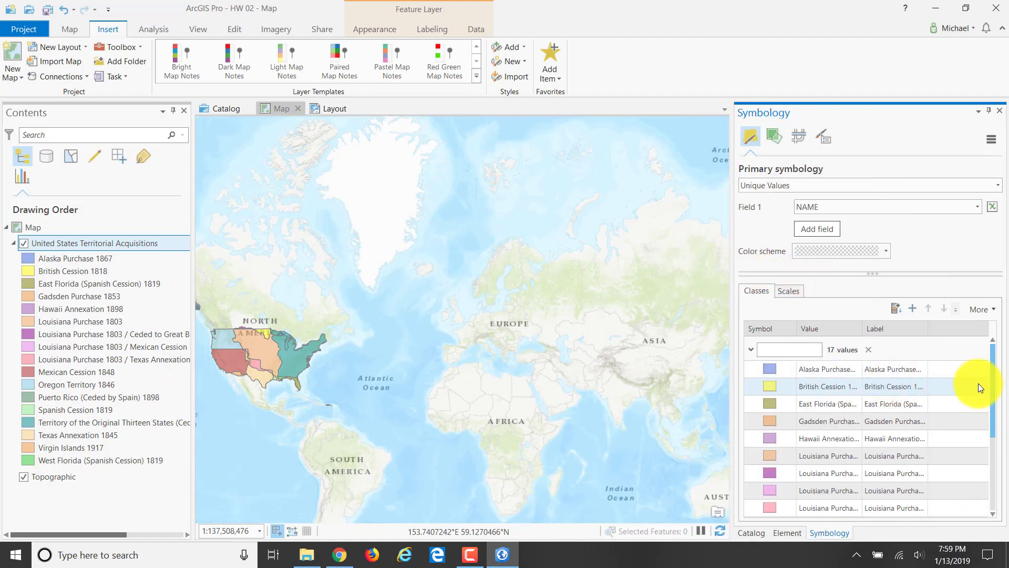
# Step: Reorder the symbology classes so Territory of the Original Thirteen States comes first, above Alaska Purchase 1867
pyautogui.moveTo(995, 415); pyautogui.dragTo(993, 447)
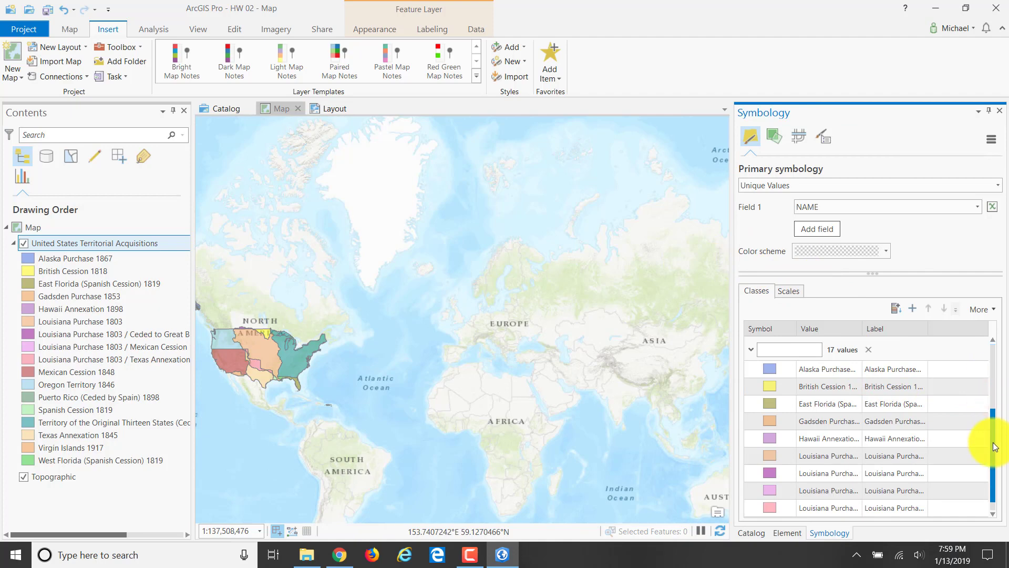
pyautogui.click(923, 463)
pyautogui.click(822, 473)
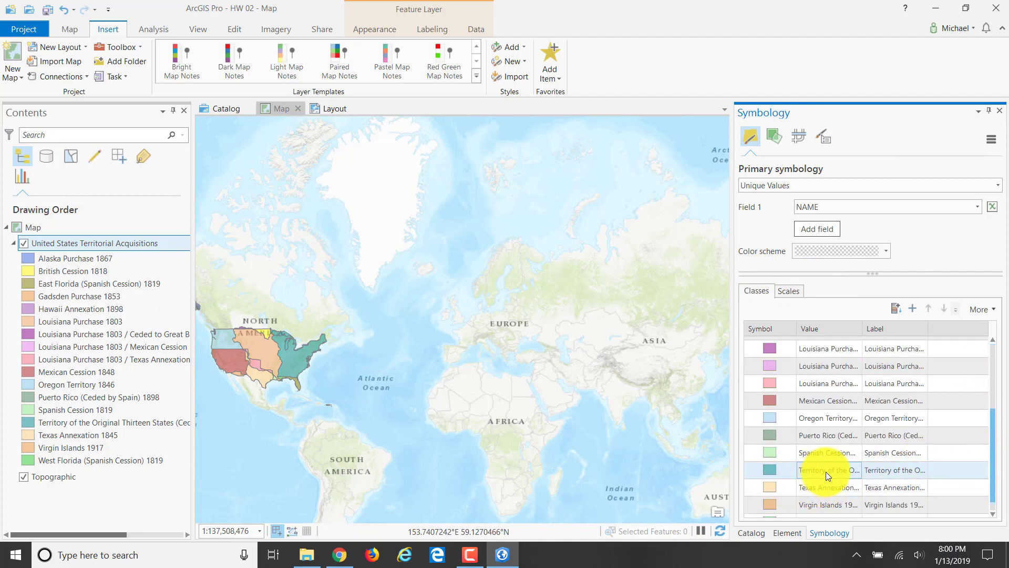
pyautogui.click(825, 471)
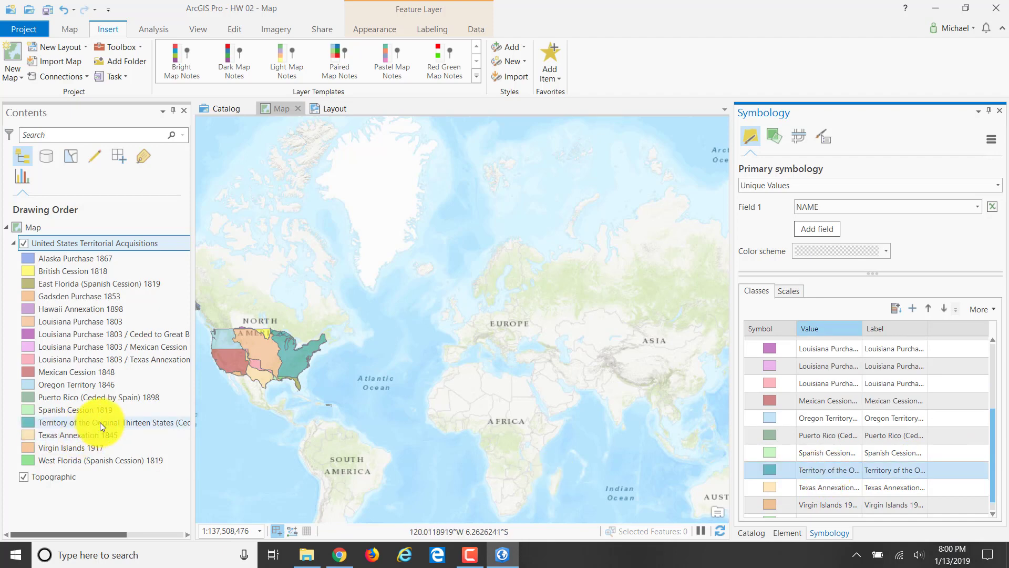
pyautogui.click(815, 476)
pyautogui.moveTo(817, 469); pyautogui.dragTo(822, 349)
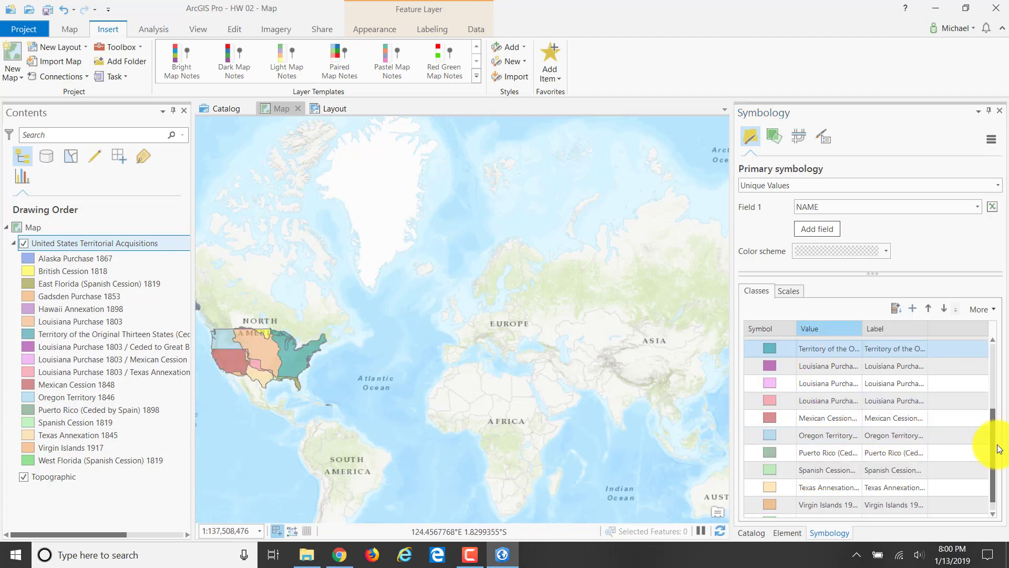
pyautogui.moveTo(997, 448); pyautogui.dragTo(998, 385)
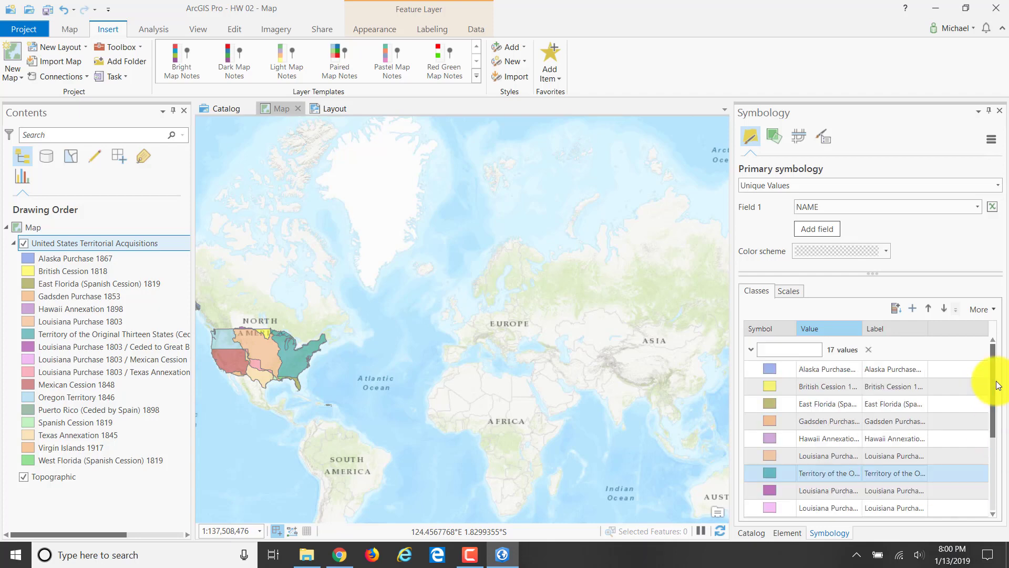
pyautogui.keyDown('ctrl'); pyautogui.click(834, 438); pyautogui.keyUp('ctrl')
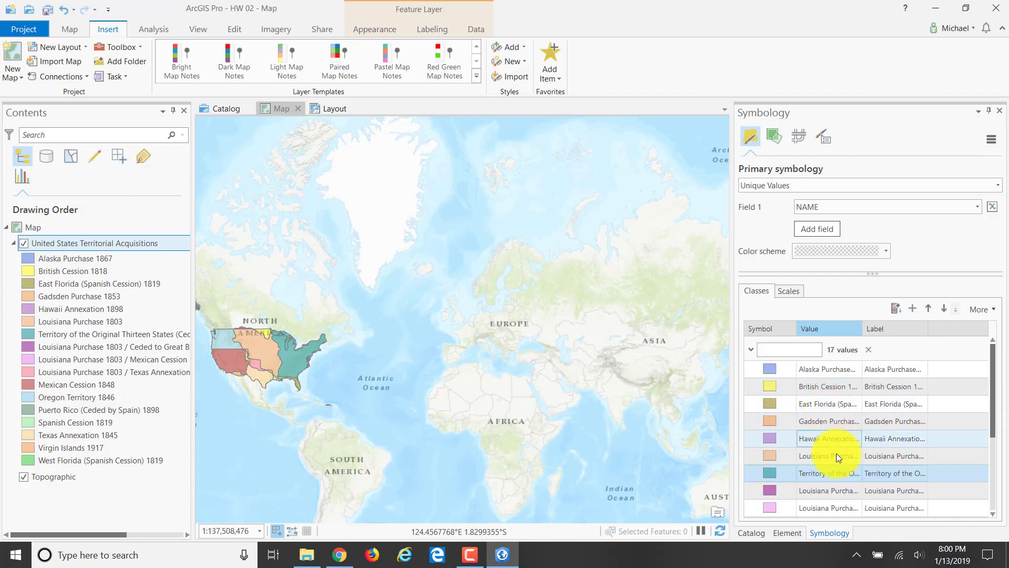
pyautogui.moveTo(838, 472); pyautogui.dragTo(840, 377)
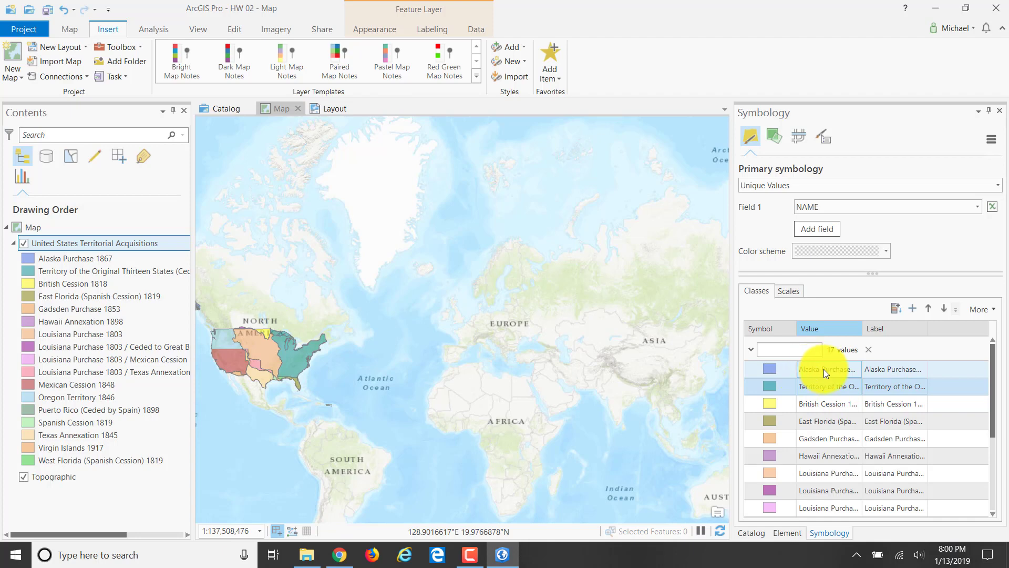
pyautogui.moveTo(824, 369); pyautogui.dragTo(823, 388)
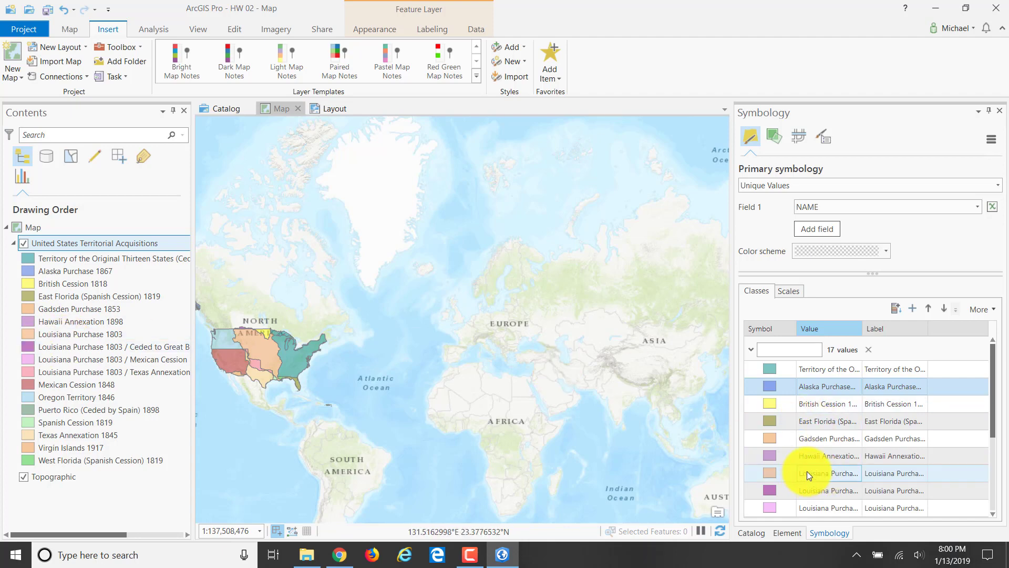
# Step: Place Louisiana Purchase 1803, its Ceded to Great Britain 1818 class and its Mexican Cession 1848 class, in that order, directly below the Original Thirteen States
pyautogui.moveTo(806, 470); pyautogui.dragTo(808, 391)
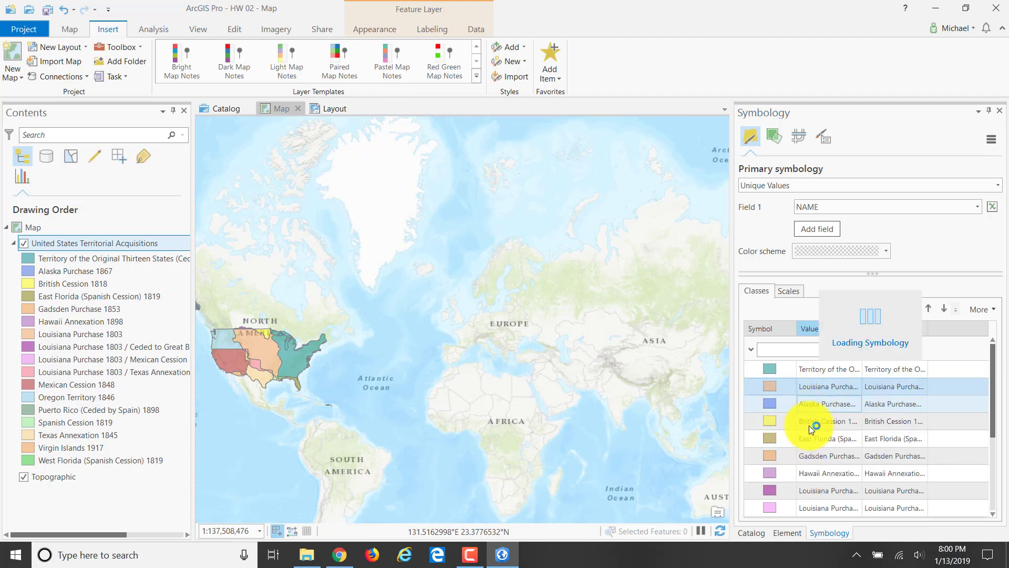
pyautogui.moveTo(811, 490); pyautogui.dragTo(812, 409)
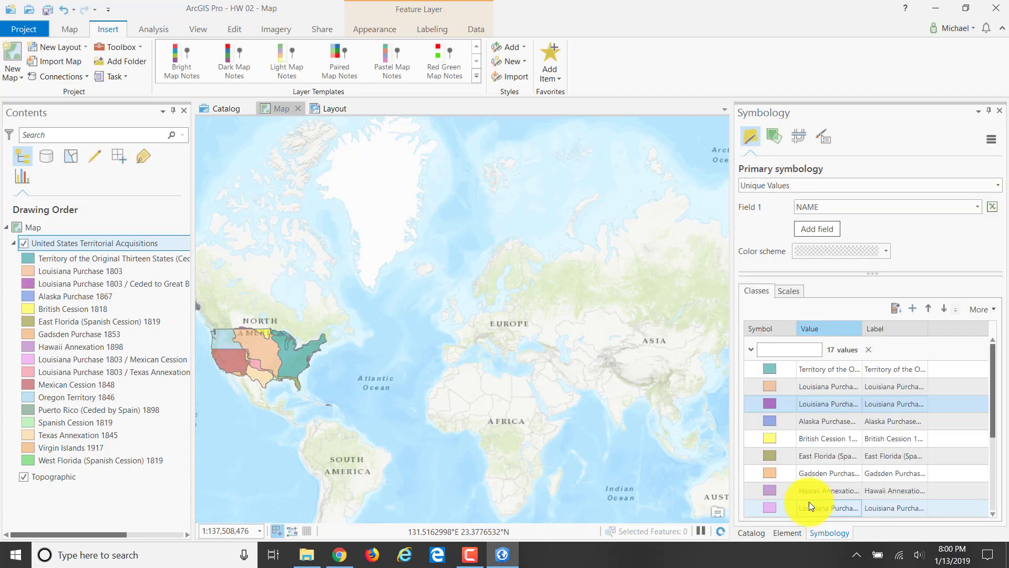
pyautogui.click(826, 504)
pyautogui.moveTo(829, 492); pyautogui.dragTo(826, 420)
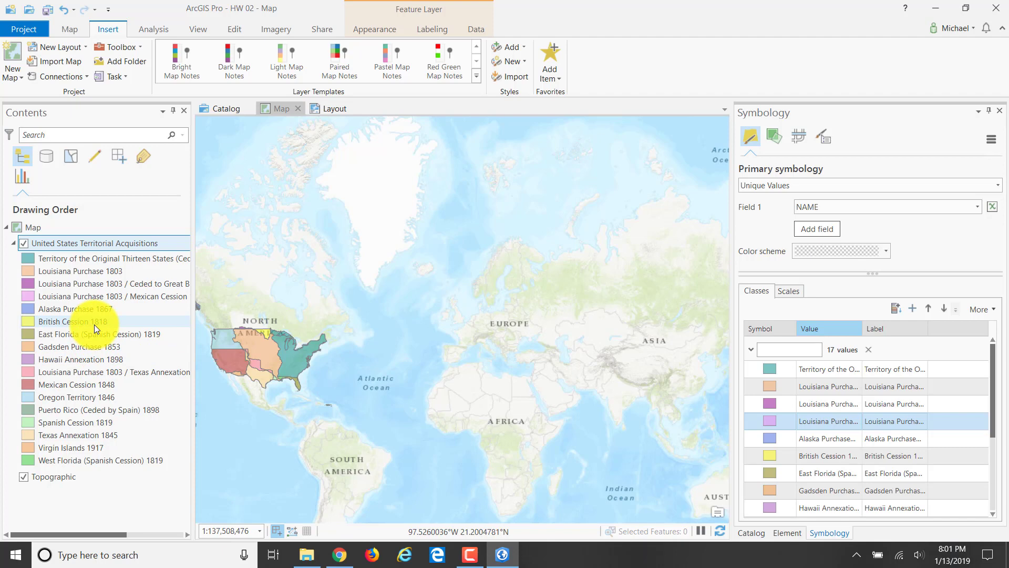
# Step: Move the British Cession 1818 and East Florida (Spanish Cession) 1819 classes above Alaska Purchase 1867
pyautogui.moveTo(822, 459)
pyautogui.mouseDown()
pyautogui.moveTo(823, 428)
pyautogui.moveTo(828, 444)
pyautogui.mouseUp()
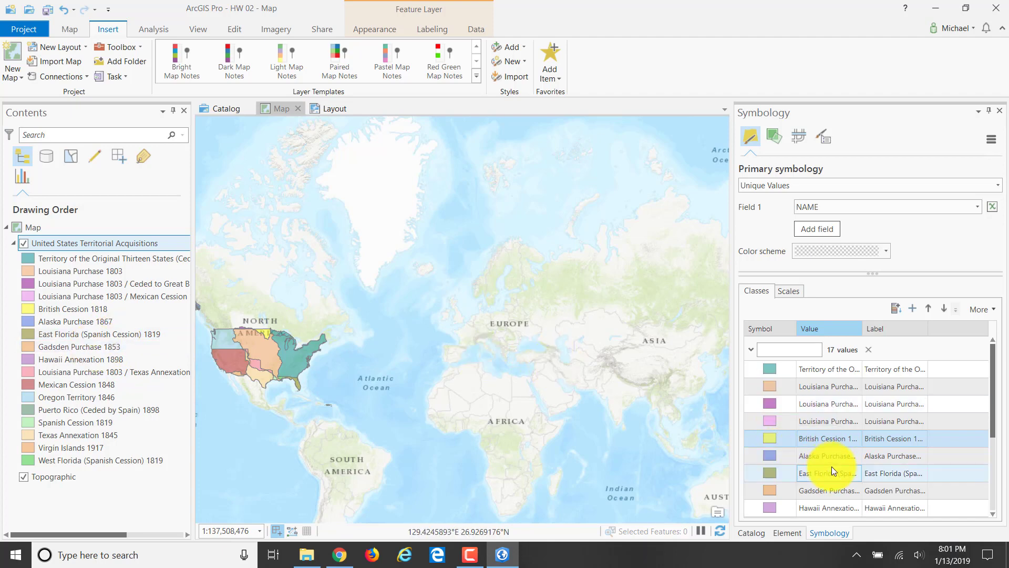
pyautogui.moveTo(821, 471); pyautogui.dragTo(821, 466)
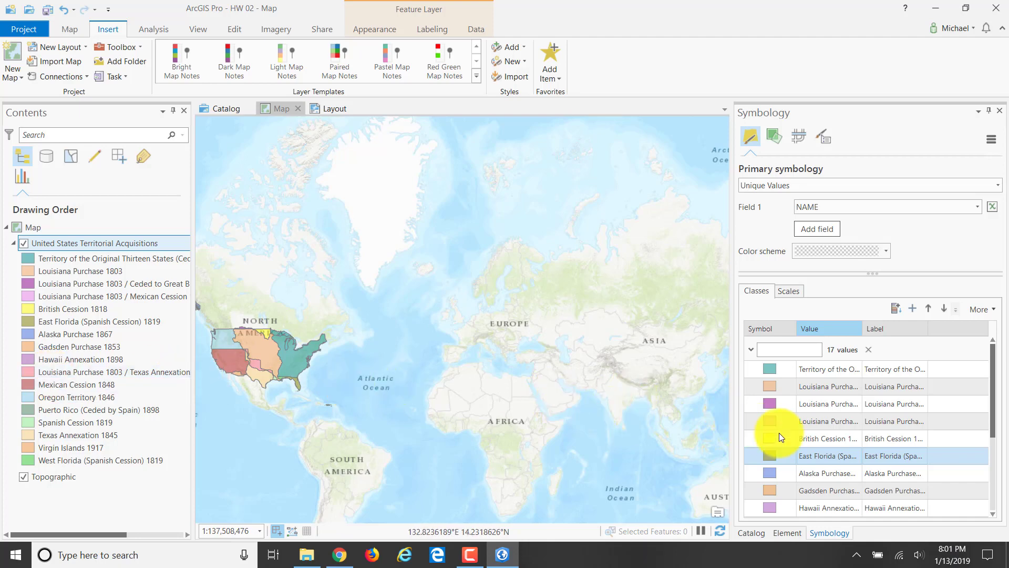
# Step: Move Louisiana Purchase 1803 / Texas Annexation 1845 directly above British Cession 1818, and return to the layout to view the legend order
pyautogui.scroll(-1, 813, 441)
pyautogui.scroll(-1, 812, 441)
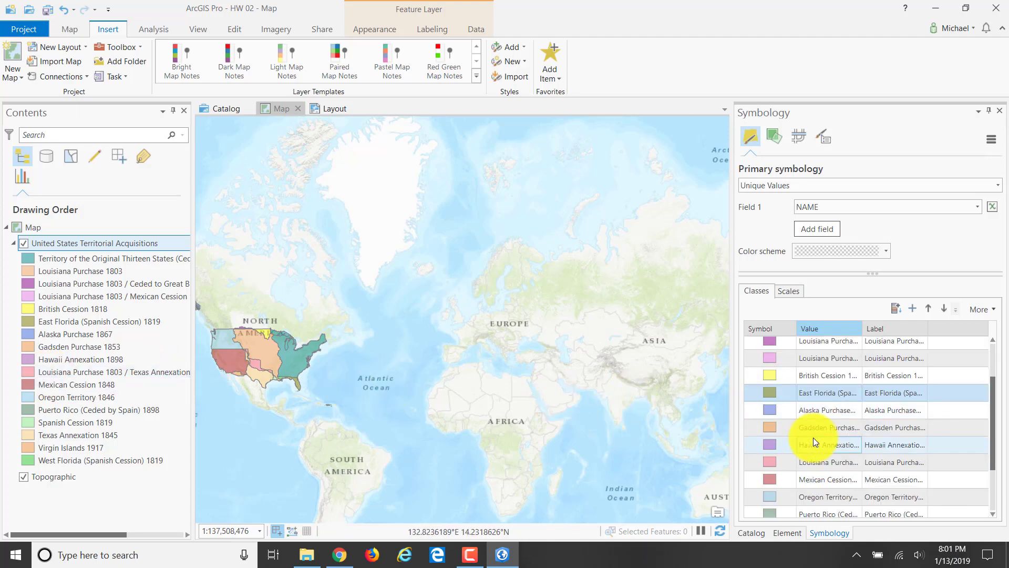
pyautogui.moveTo(810, 464); pyautogui.dragTo(812, 378)
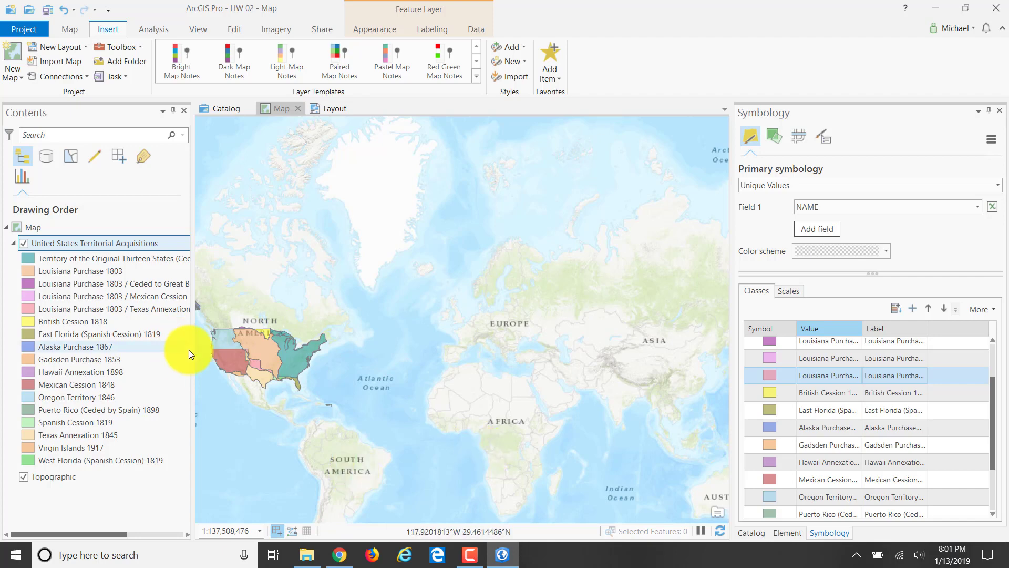
pyautogui.click(324, 108)
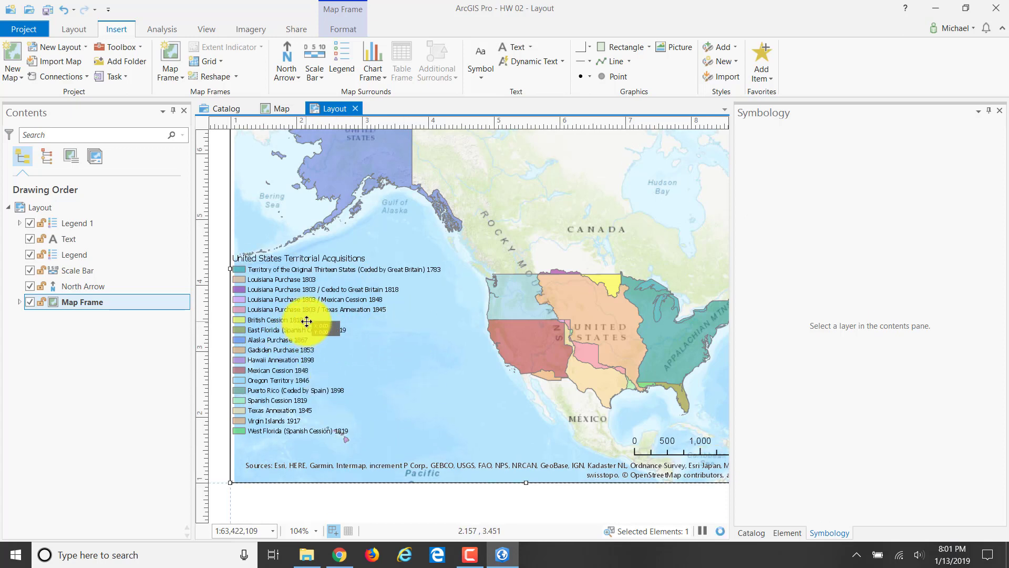
# Step: Undo the map frame rename and zoom the layout to the full page
pyautogui.click(73, 10)
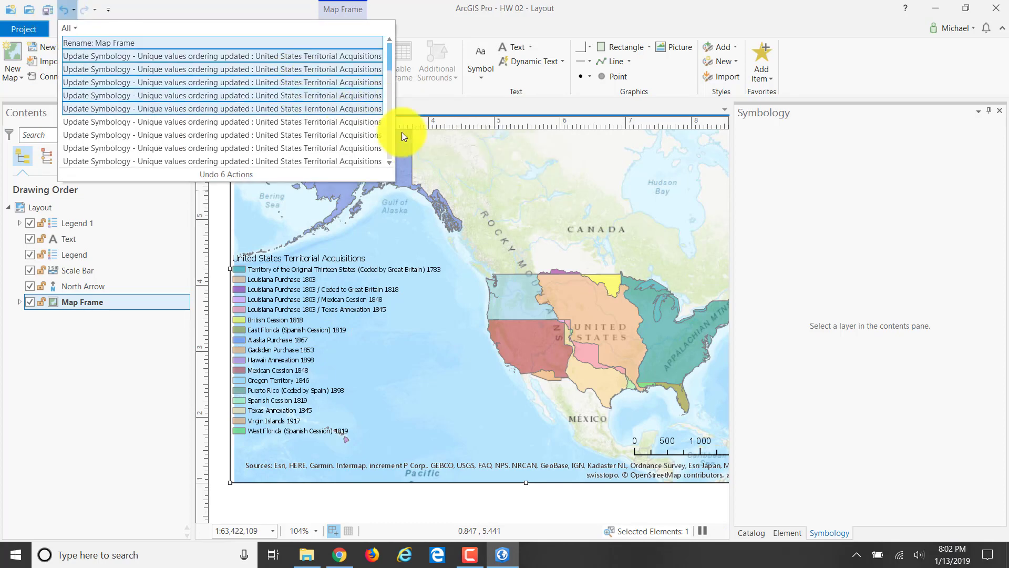
pyautogui.click(105, 42)
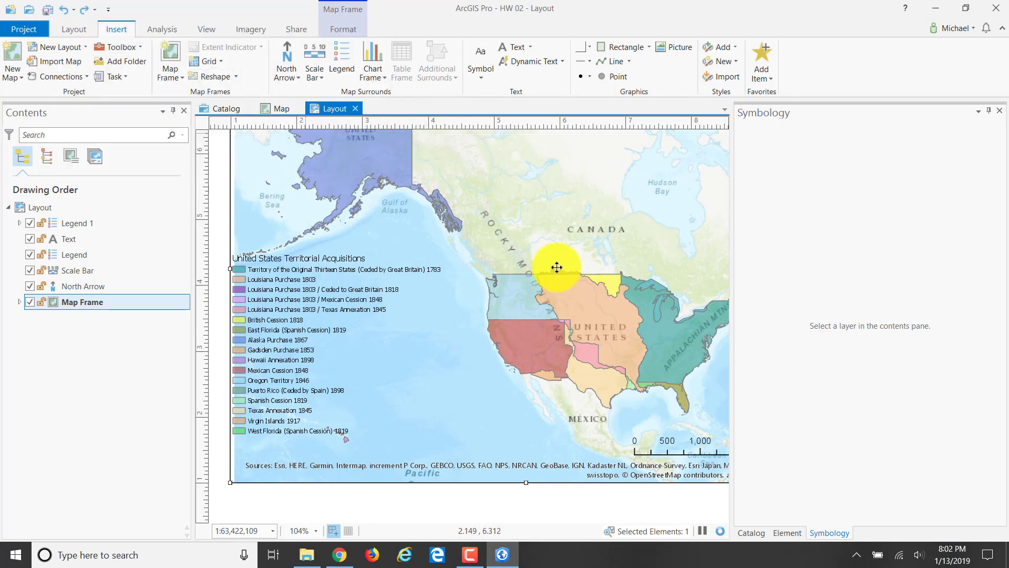
pyautogui.rightClick(521, 221)
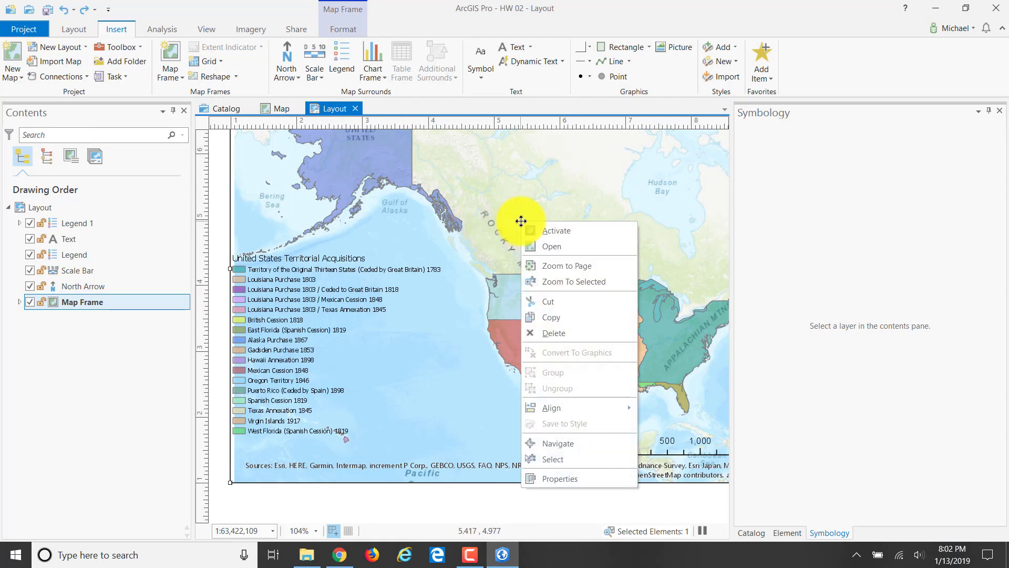
pyautogui.click(568, 270)
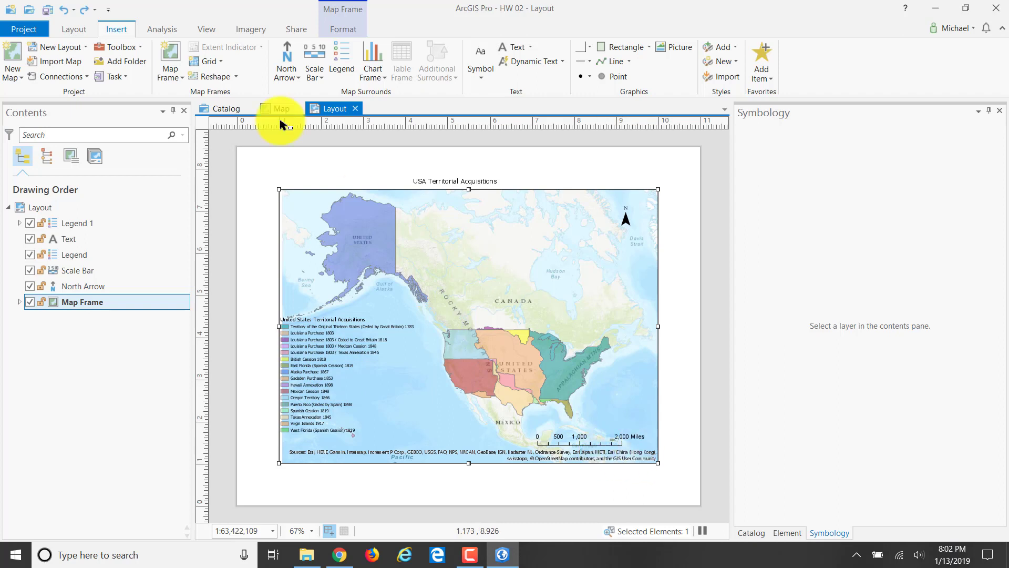
# Step: Add a text element with the author's full name and the date 1-13-2019, placed just below the map frame's lower-right corner
pyautogui.click(519, 47)
pyautogui.click(537, 167)
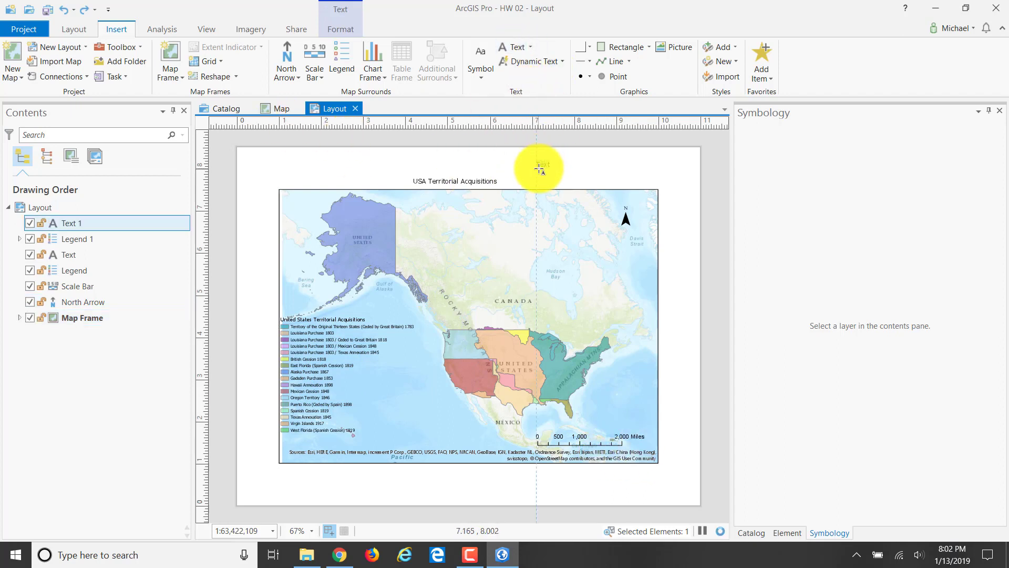
pyautogui.write('Mile')
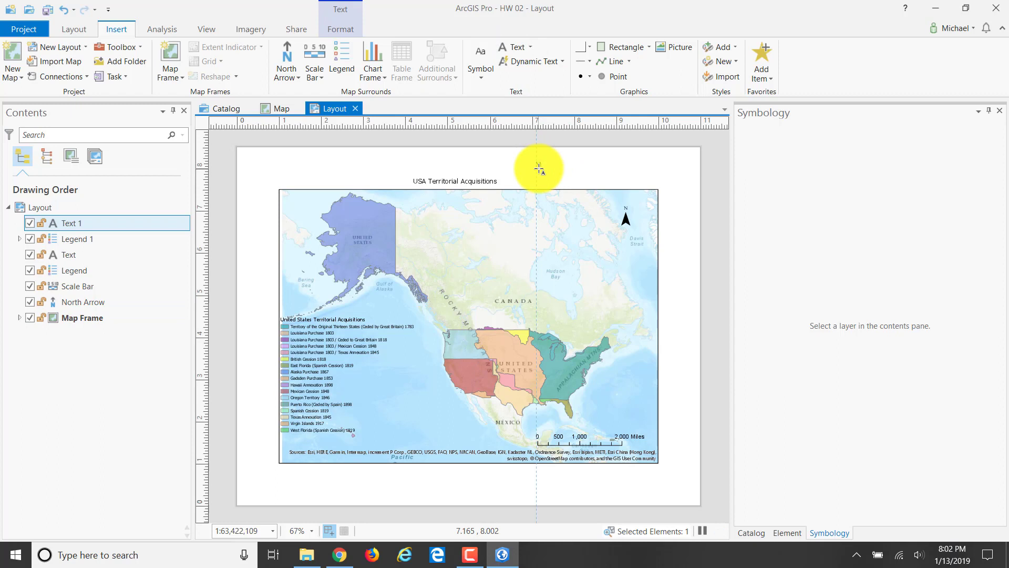
pyautogui.write(' Schuck 1-13-2019')
pyautogui.press('Escape')
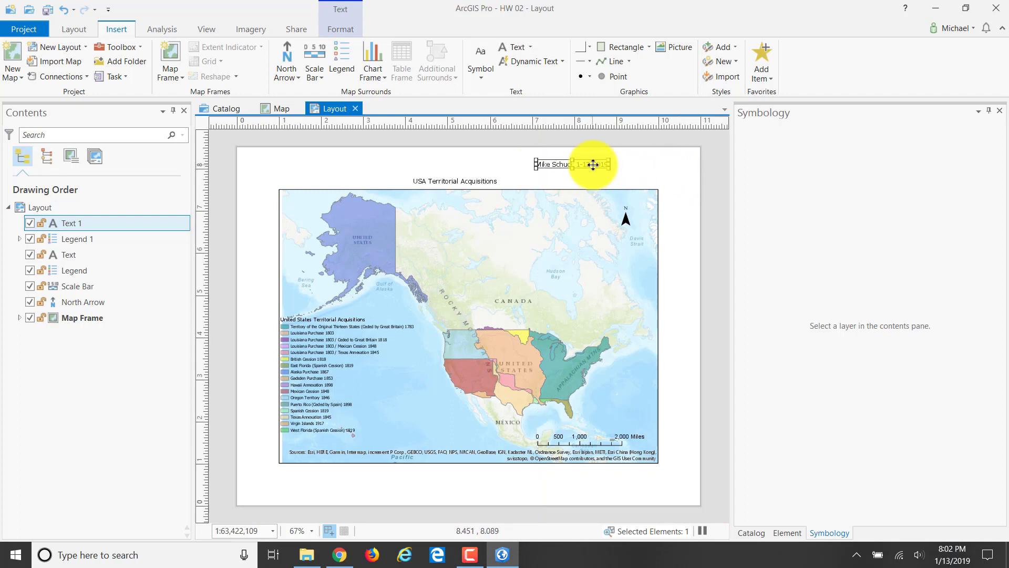
pyautogui.moveTo(593, 164); pyautogui.dragTo(625, 473)
pyautogui.click(678, 273)
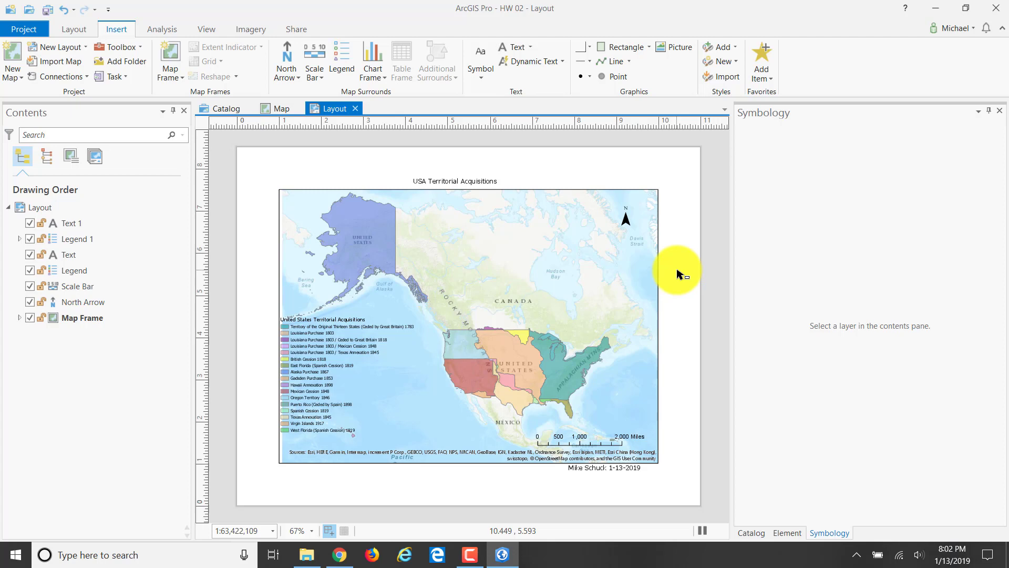
# Step: Check the HW 02: ArcGIS Pro requirements in Chrome, and try to label the United States Territorial Acquisitions layer in the ArcGIS Pro map
pyautogui.click(342, 556)
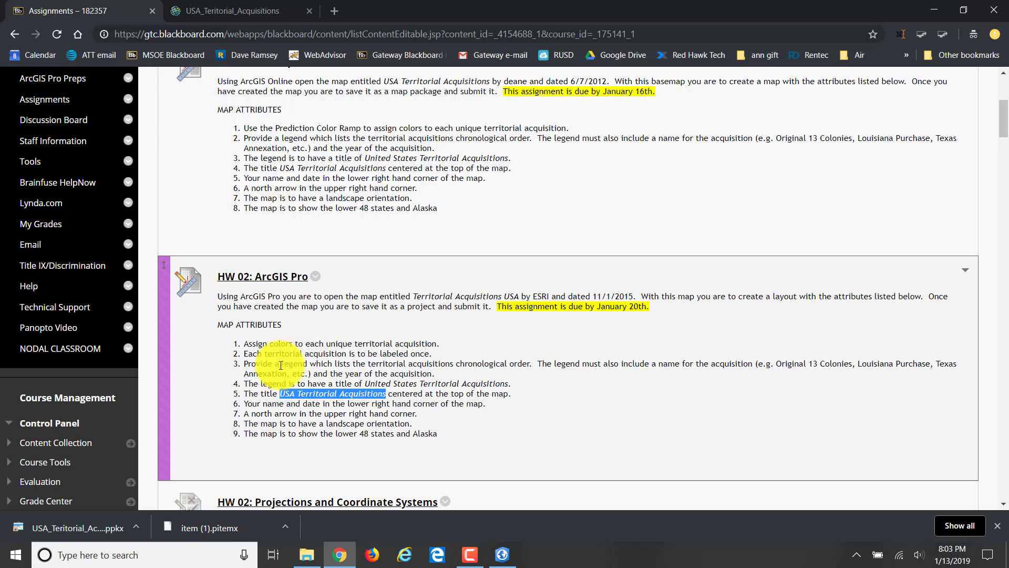
pyautogui.click(502, 557)
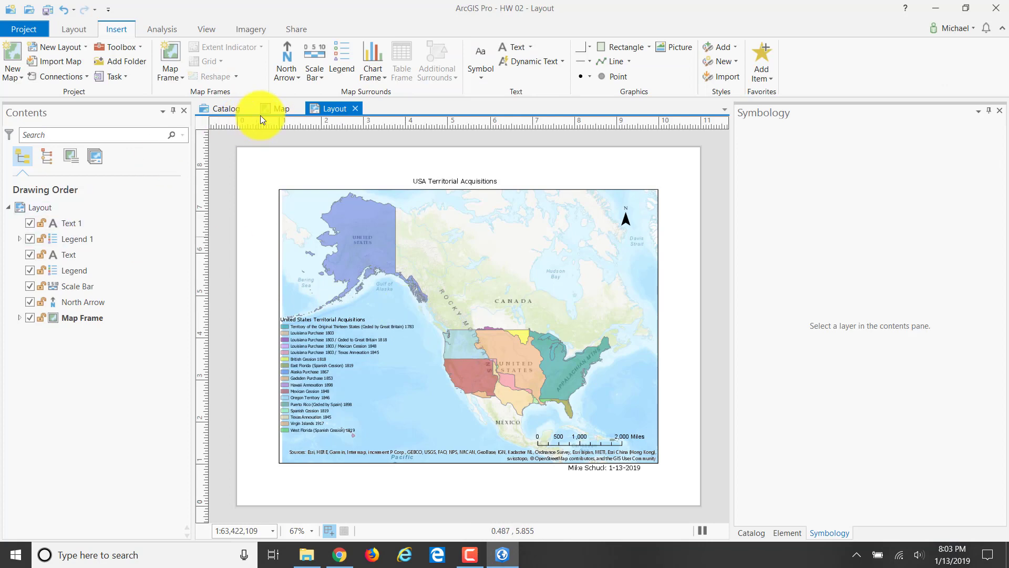
pyautogui.click(276, 108)
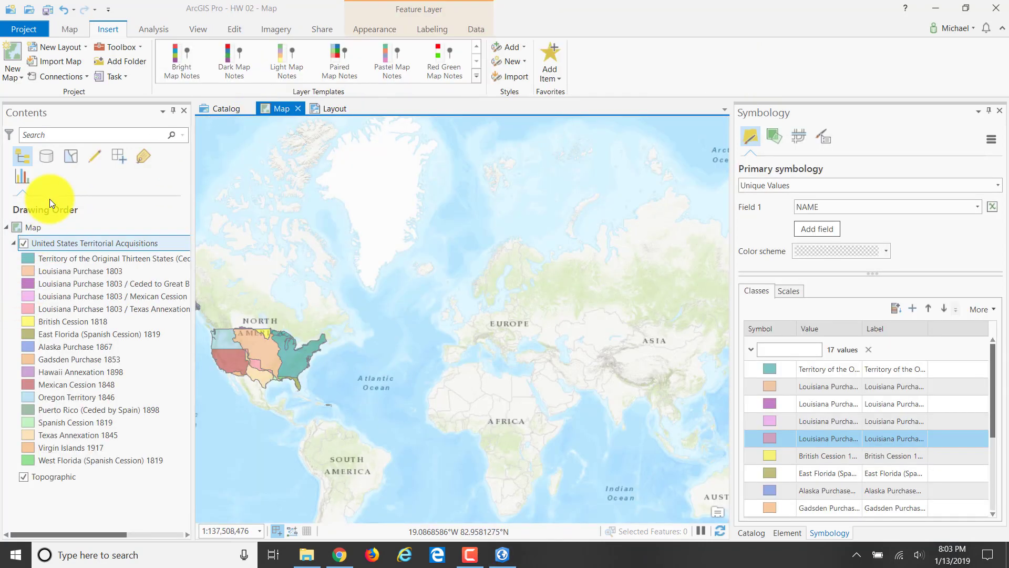
pyautogui.rightClick(65, 241)
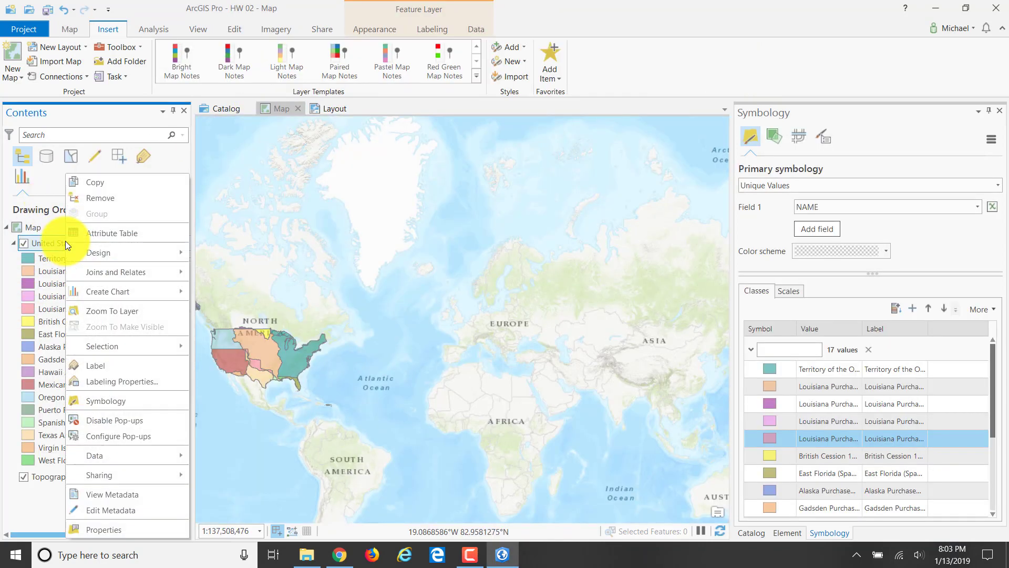
pyautogui.click(91, 365)
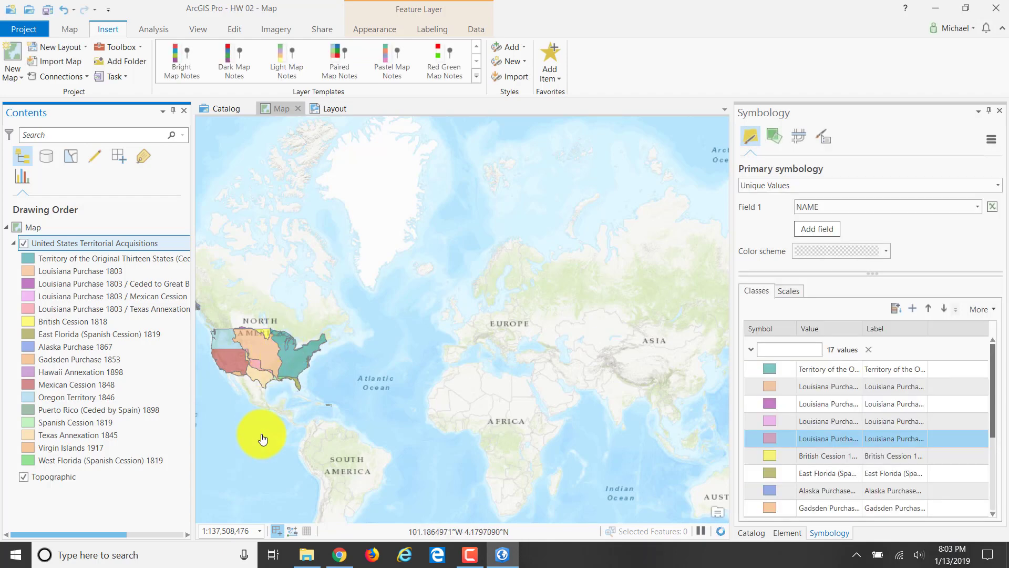
# Step: Return to the layout and auto-hide the Symbology pane group to widen the page view
pyautogui.click(329, 109)
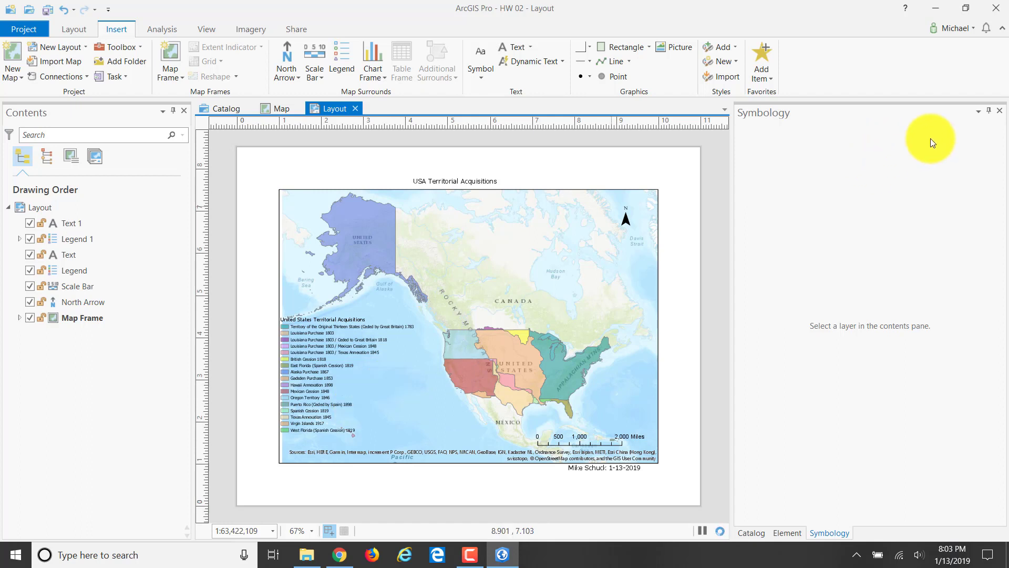
pyautogui.click(992, 114)
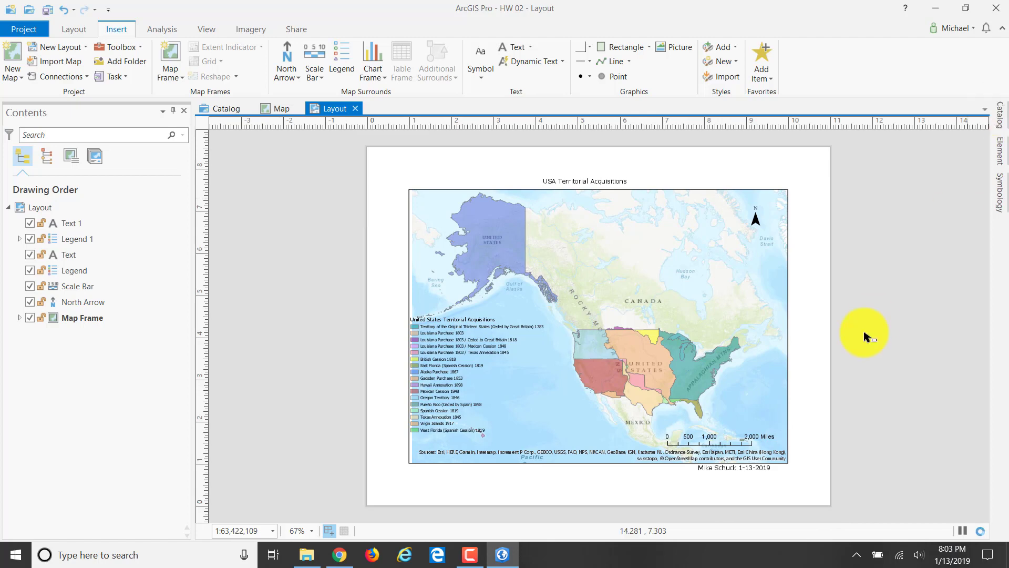
pyautogui.scroll(2, 863, 334)
pyautogui.scroll(-2, 863, 334)
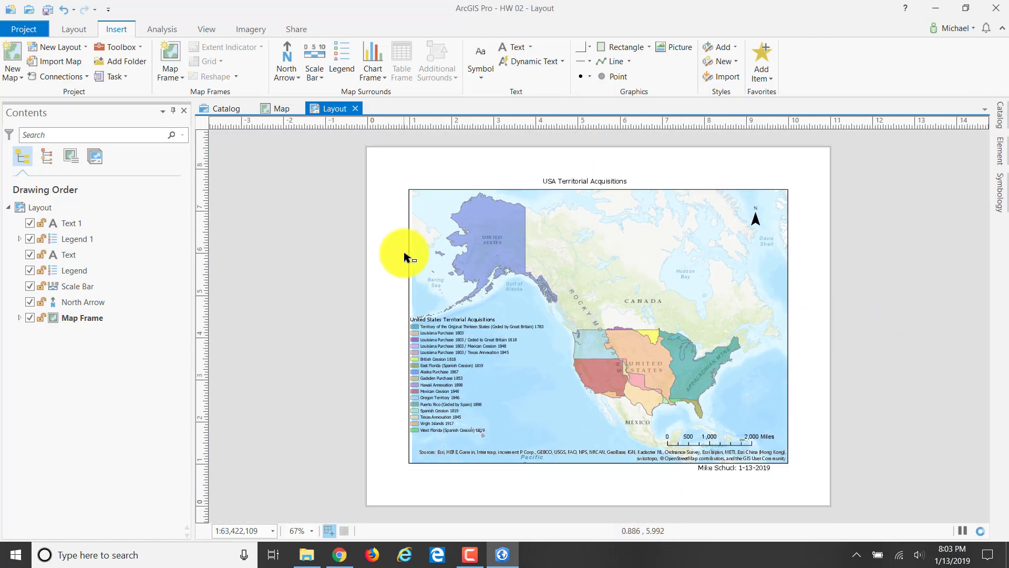
# Step: Set up a project package of HW 02 with the summary "US Territorial Acquisitions" and the tags "US, Territorial Acquisitions"
pyautogui.click(297, 29)
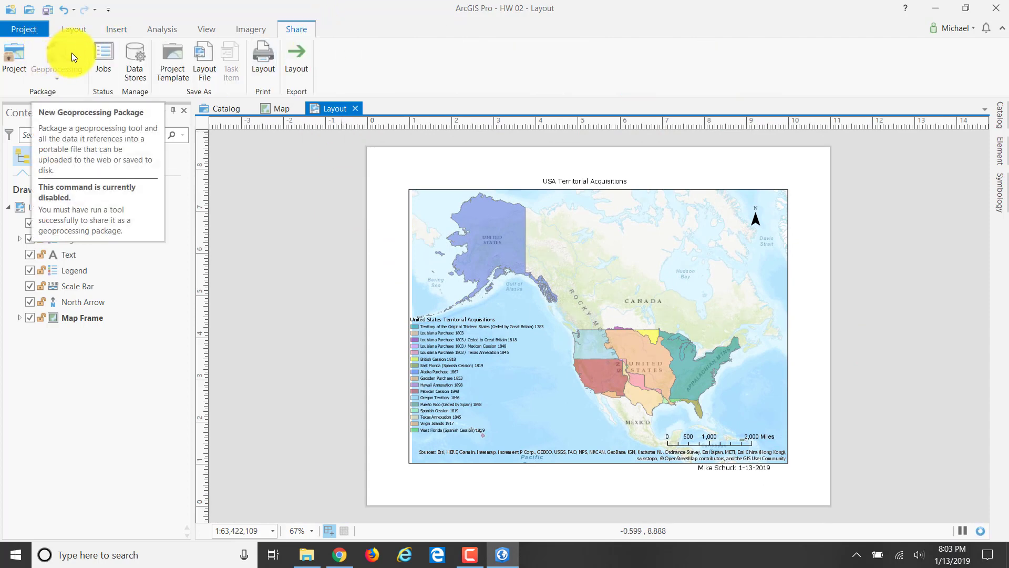
pyautogui.click(18, 50)
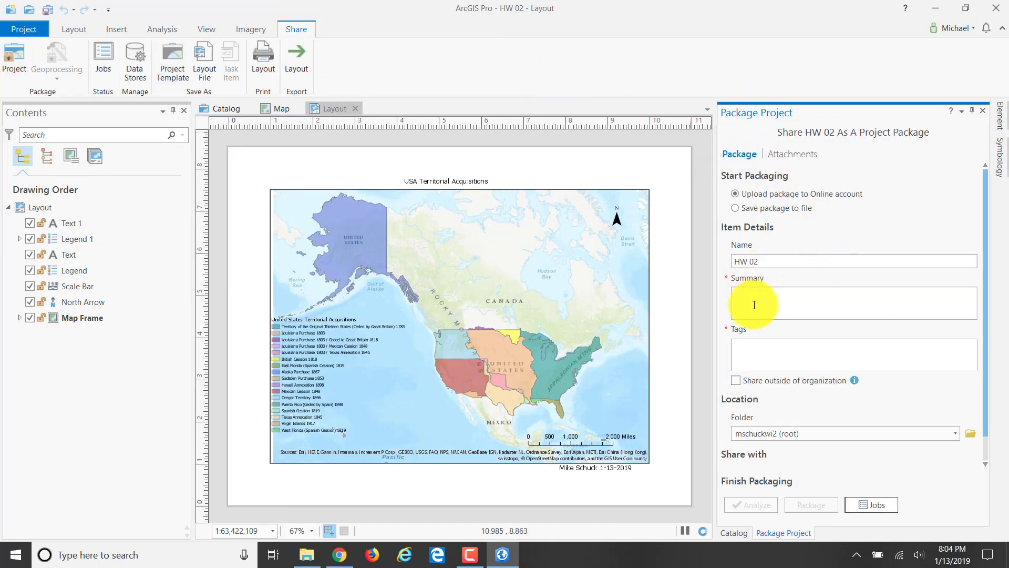
pyautogui.click(862, 301)
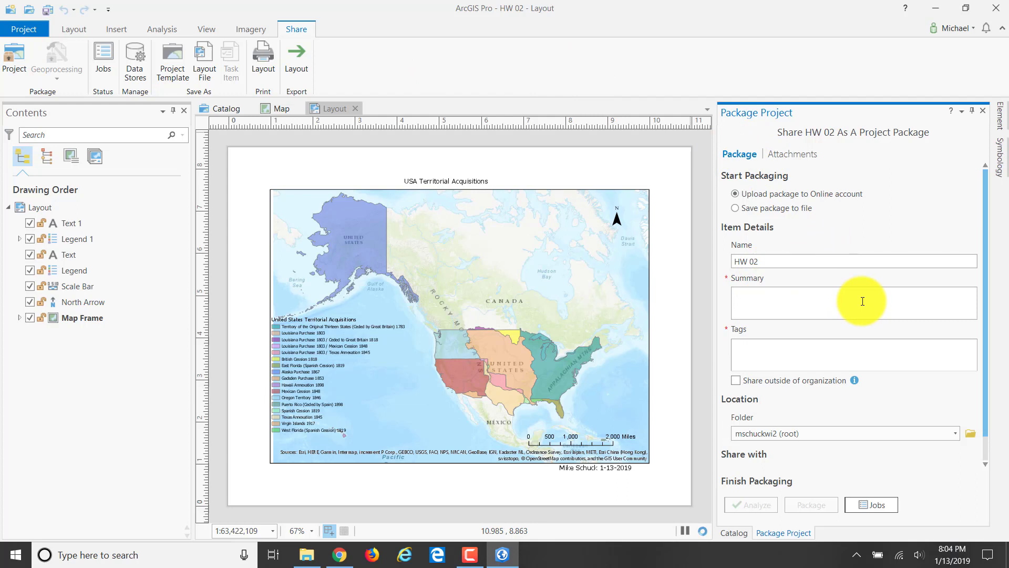
pyautogui.write('US Territorial Acquisitions')
pyautogui.click(823, 349)
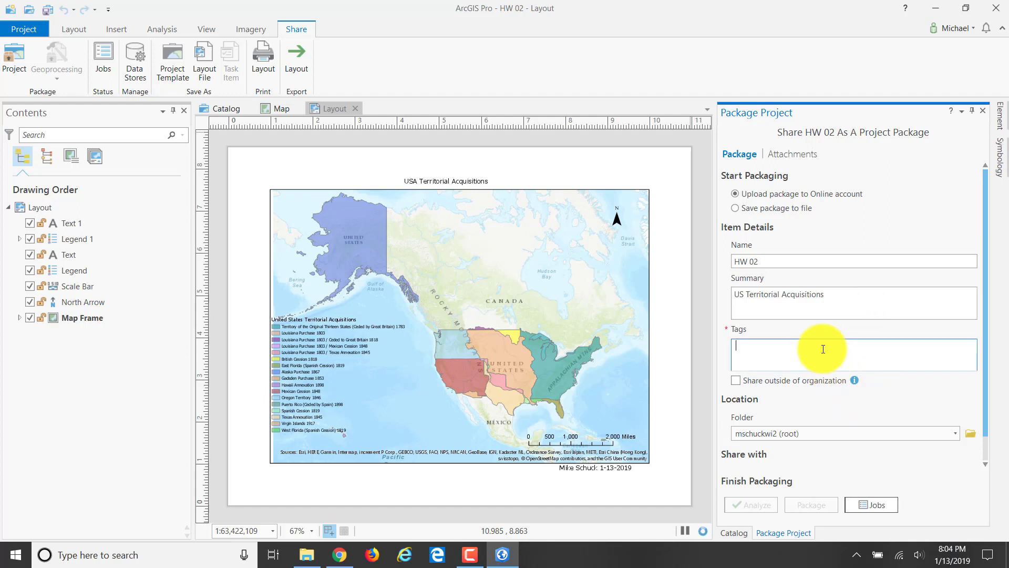
pyautogui.write('US T')
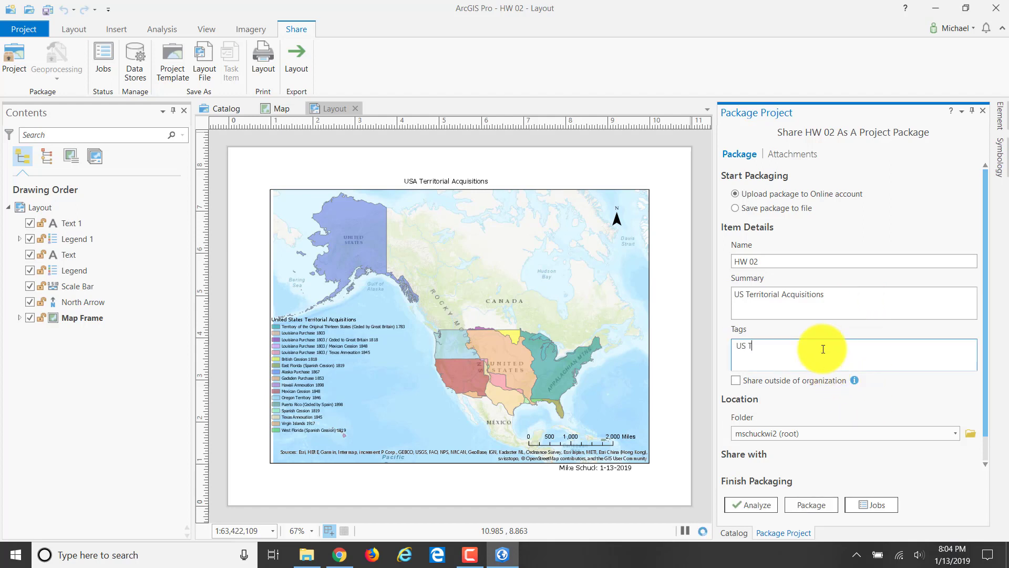
pyautogui.press('BackSpace')
pyautogui.press('BackSpace')
pyautogui.write(', Territorial Acquisitions')
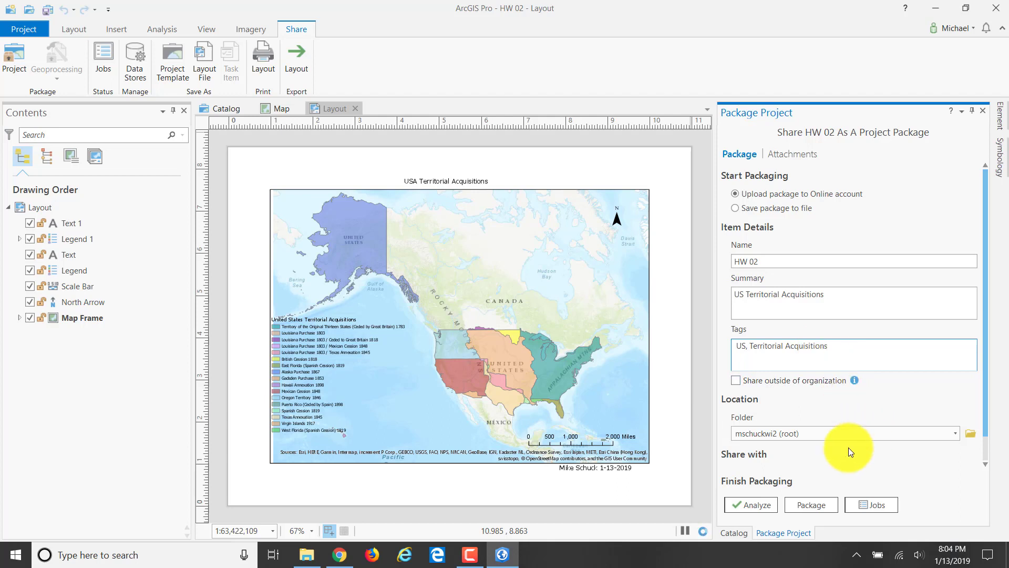
# Step: Analyze the project package for errors and create it, agreeing to save the changed project
pyautogui.click(767, 503)
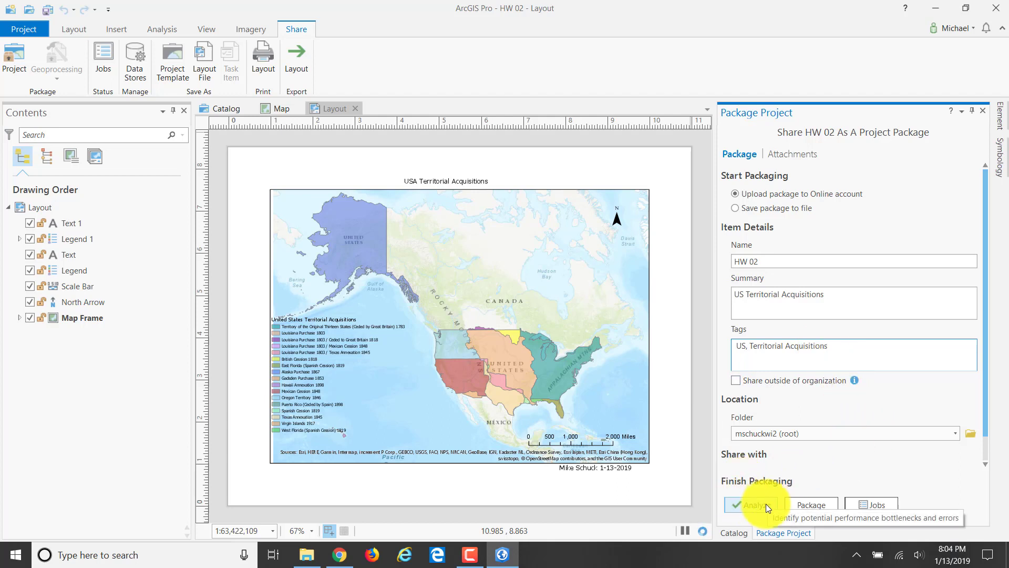
pyautogui.click(765, 503)
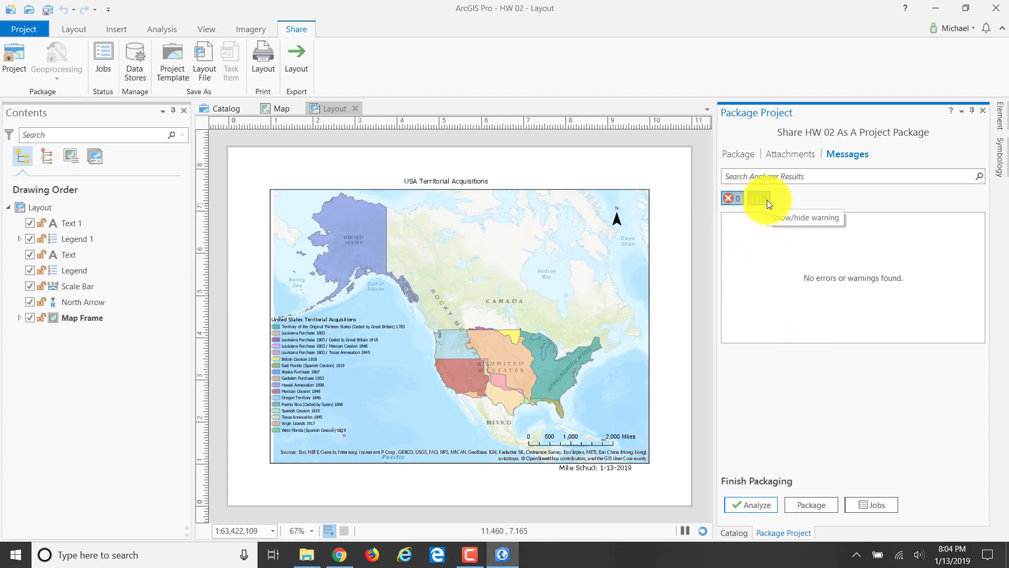
pyautogui.click(809, 505)
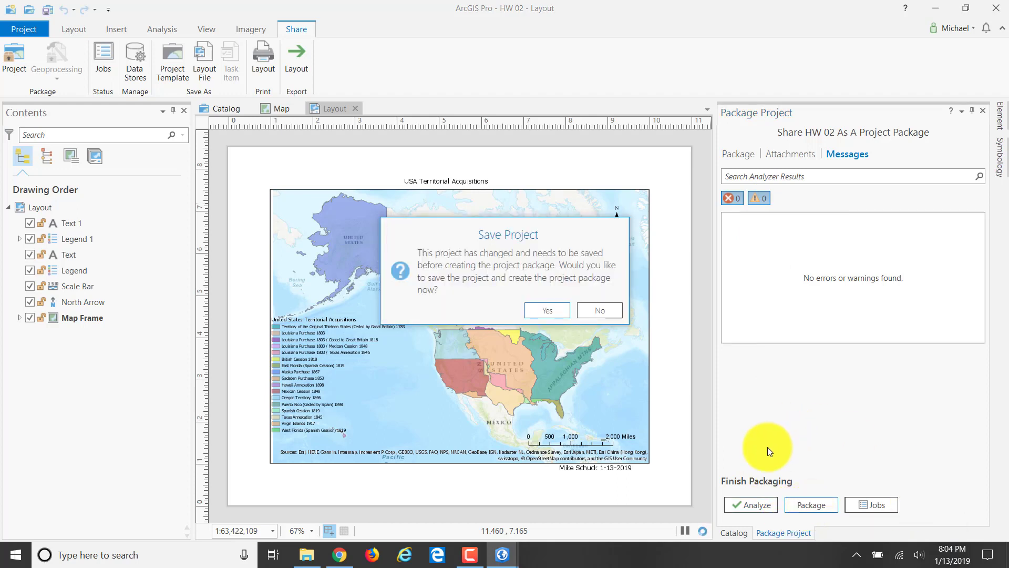
pyautogui.click(553, 314)
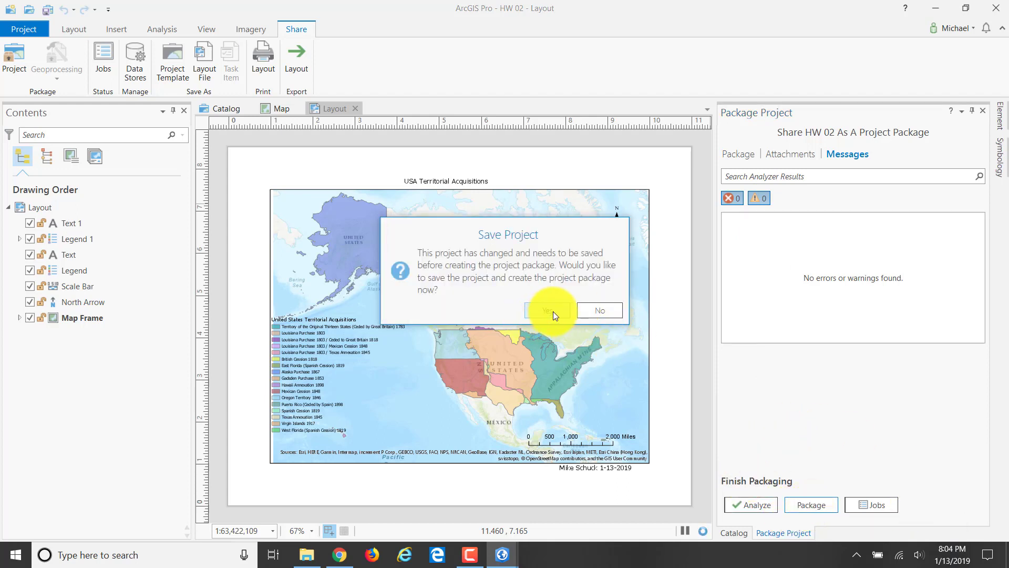